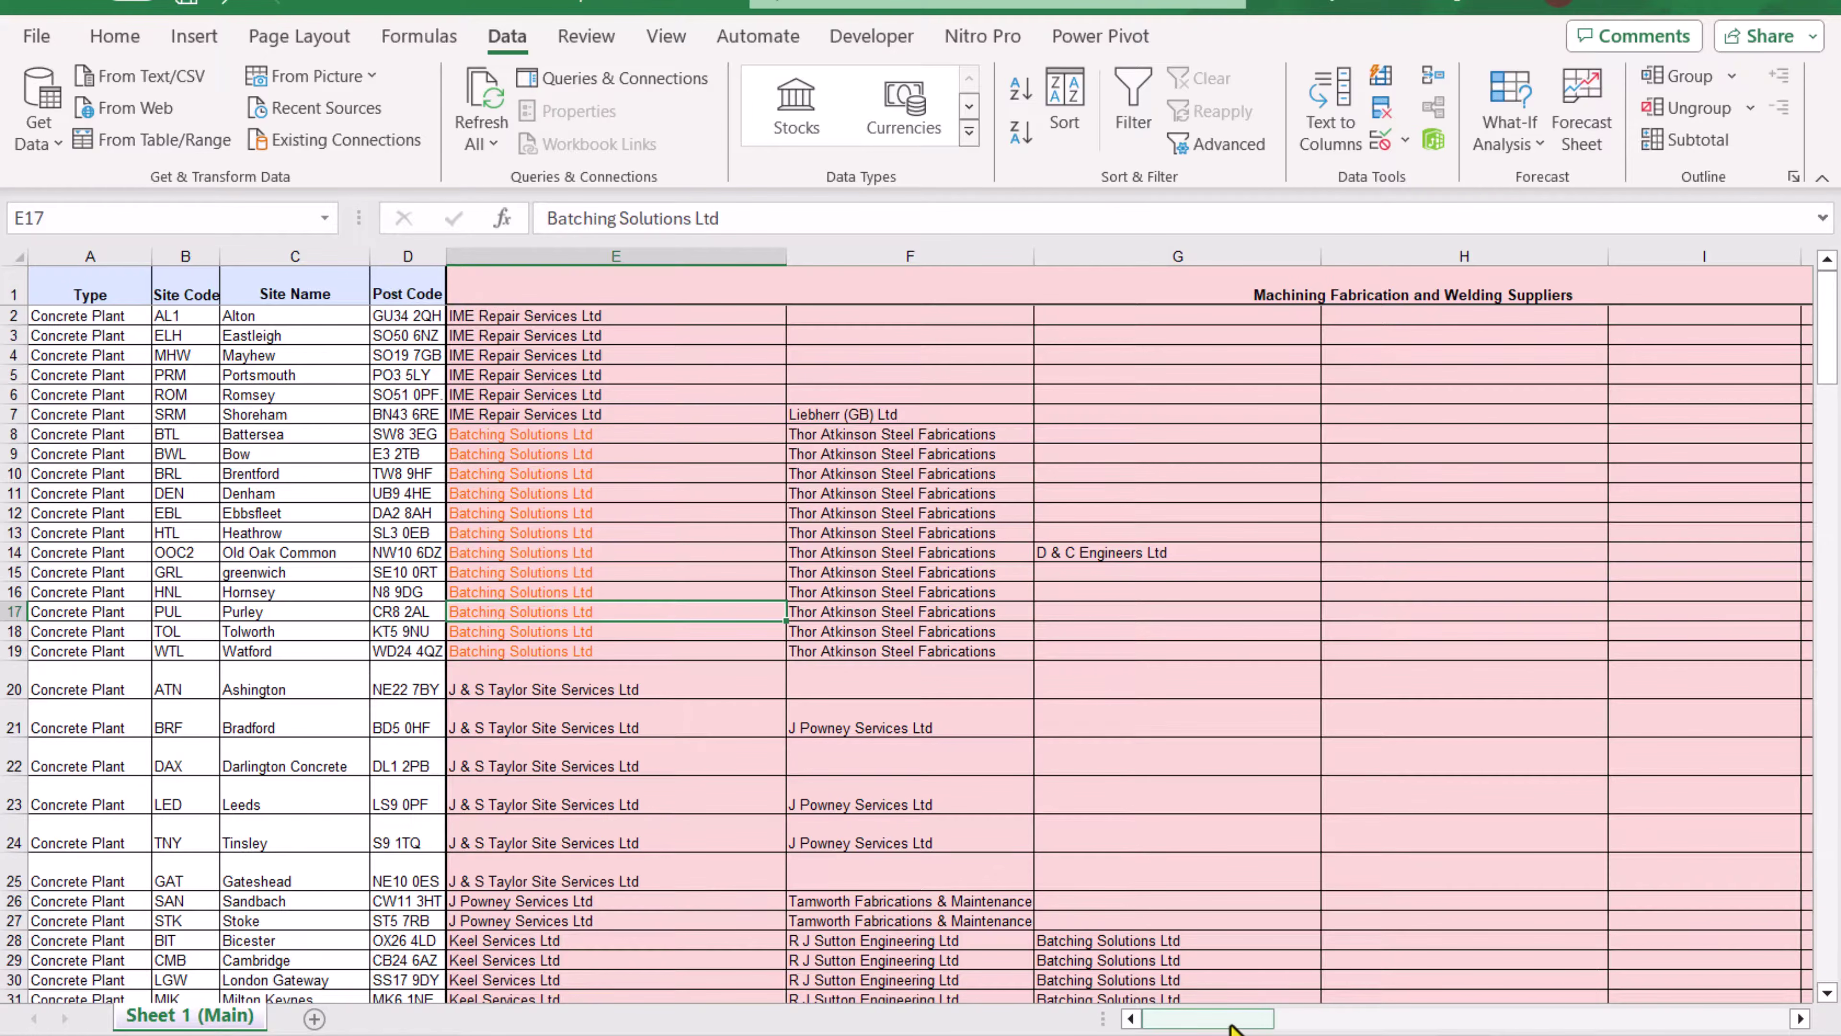
- Define the workbook-scoped name MyData for the whole data range A1:AM177, including the header row
drag(1236, 1024, 1087, 993)
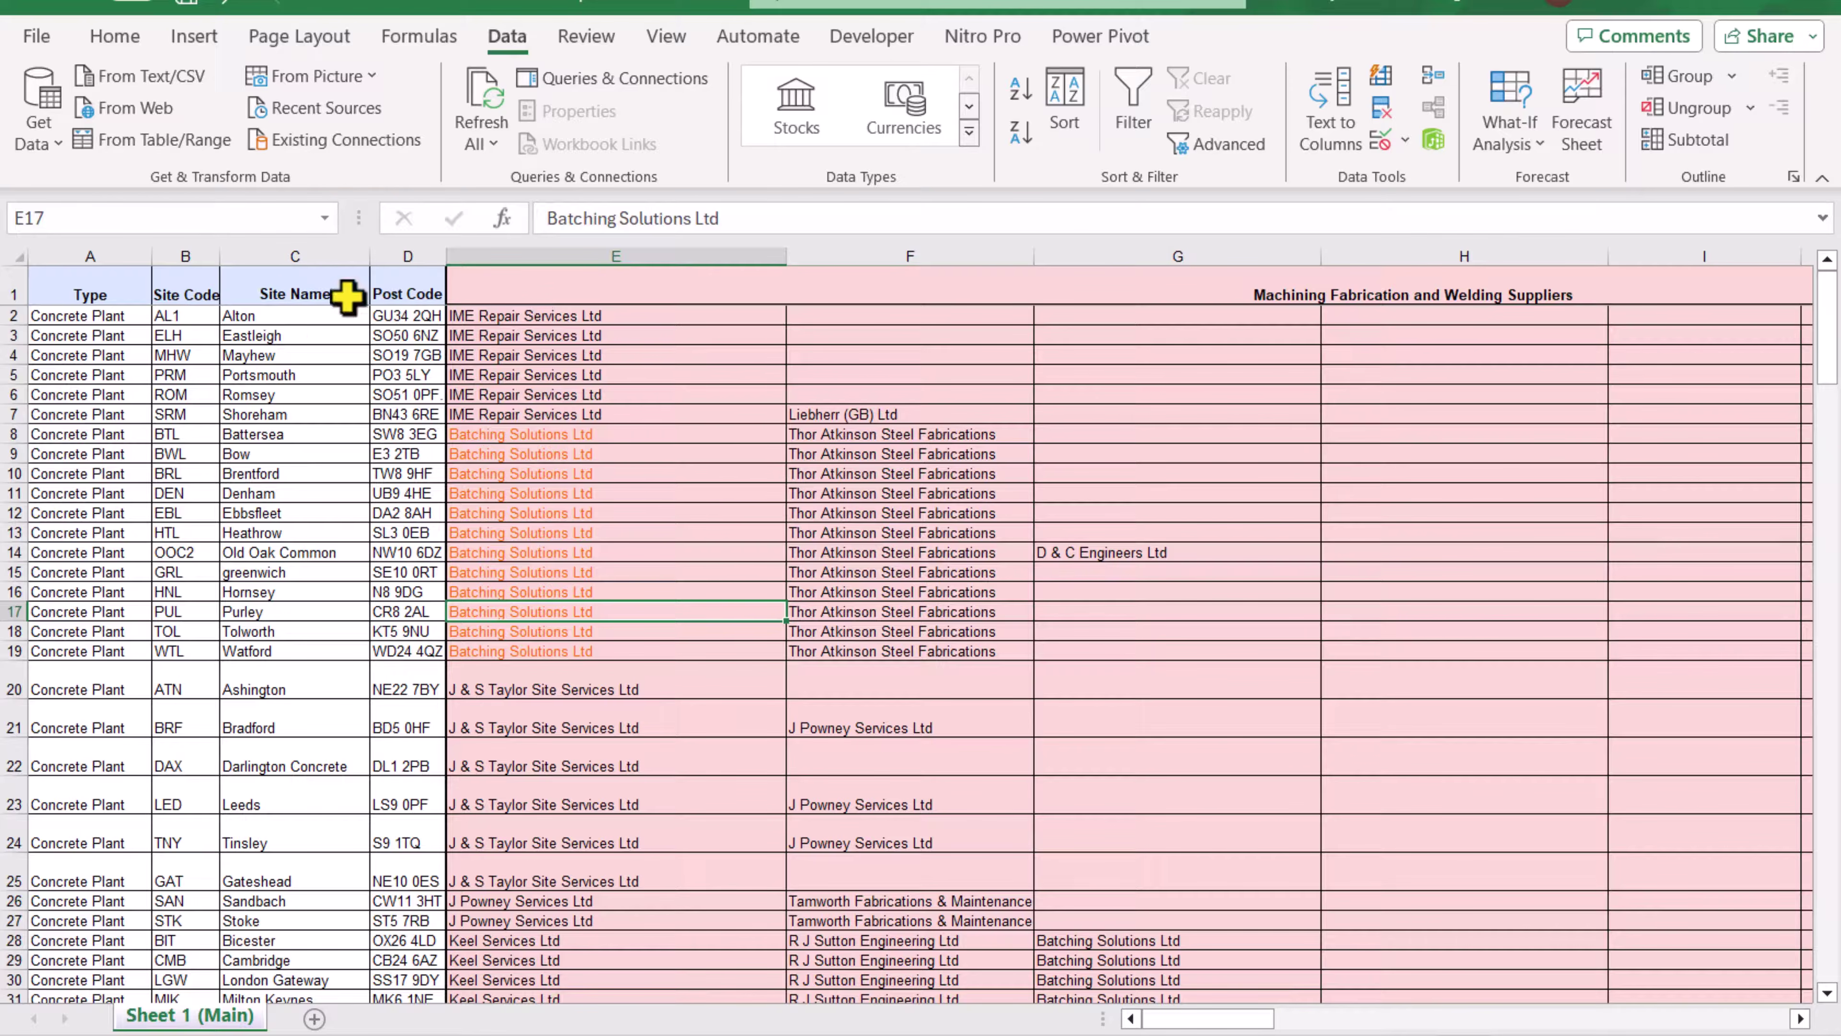
click(91, 290)
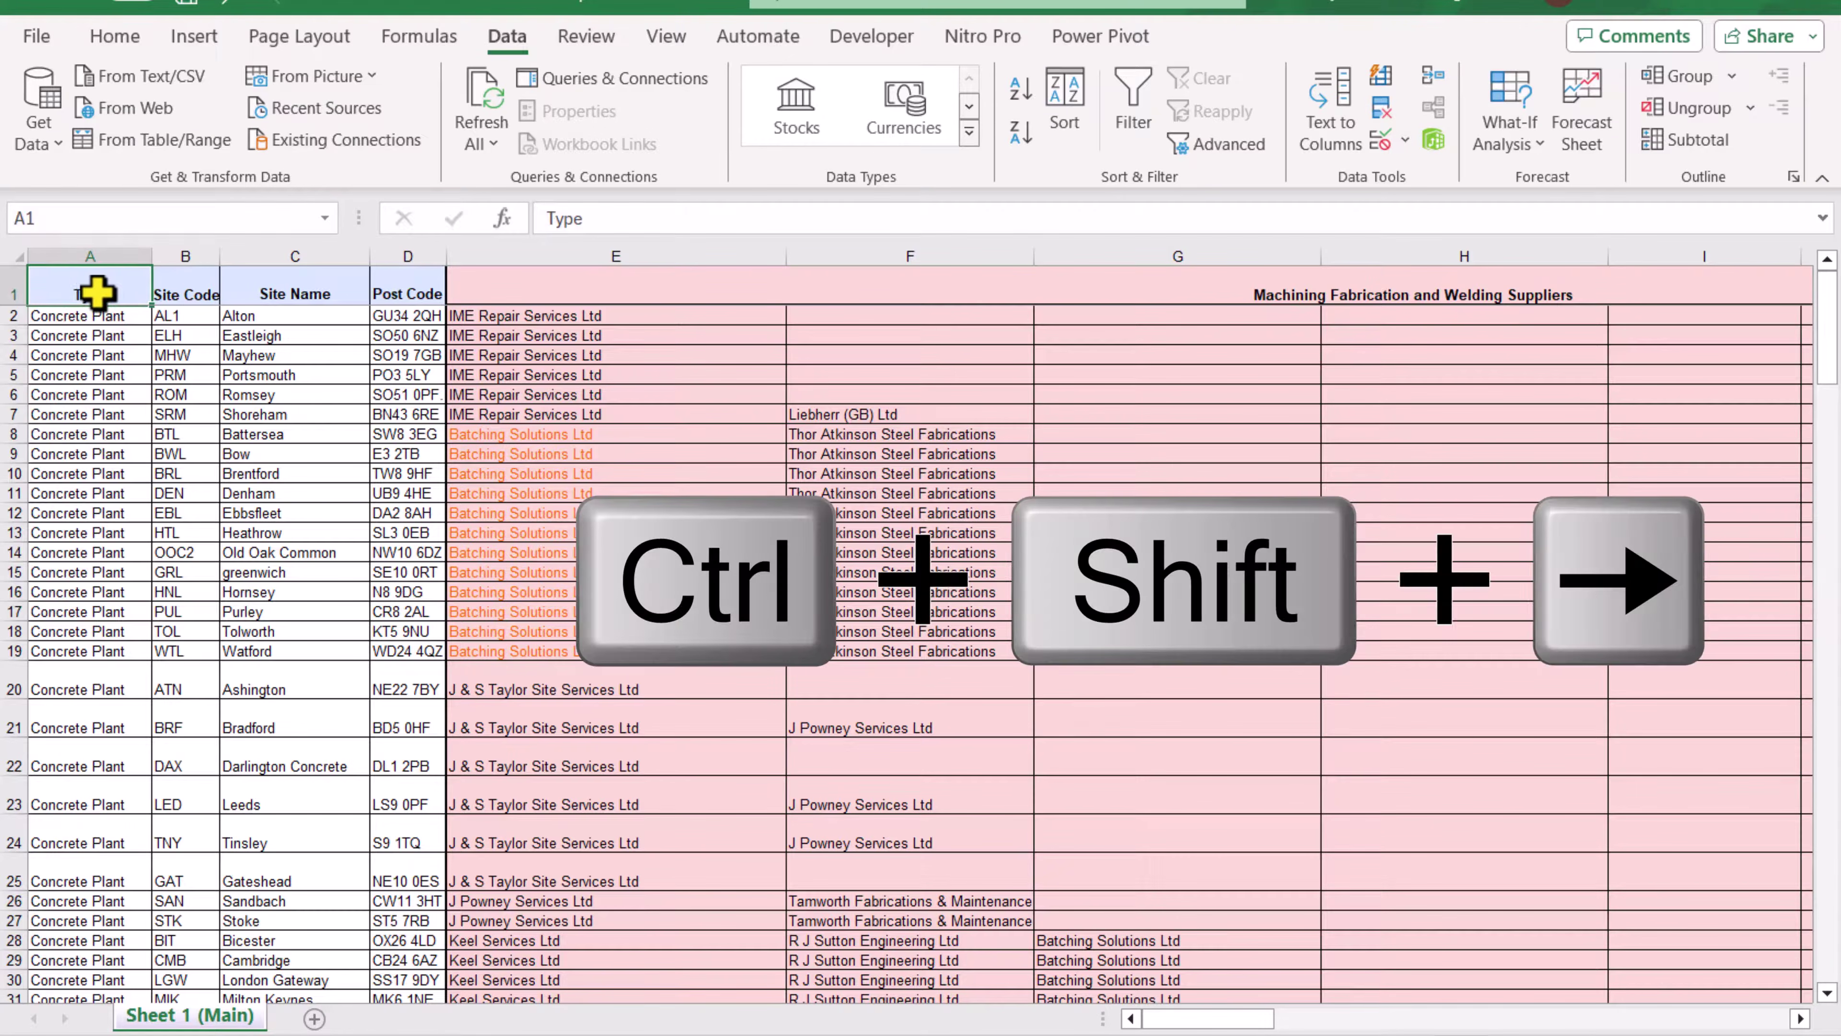
key(ctrl+shift+Right)
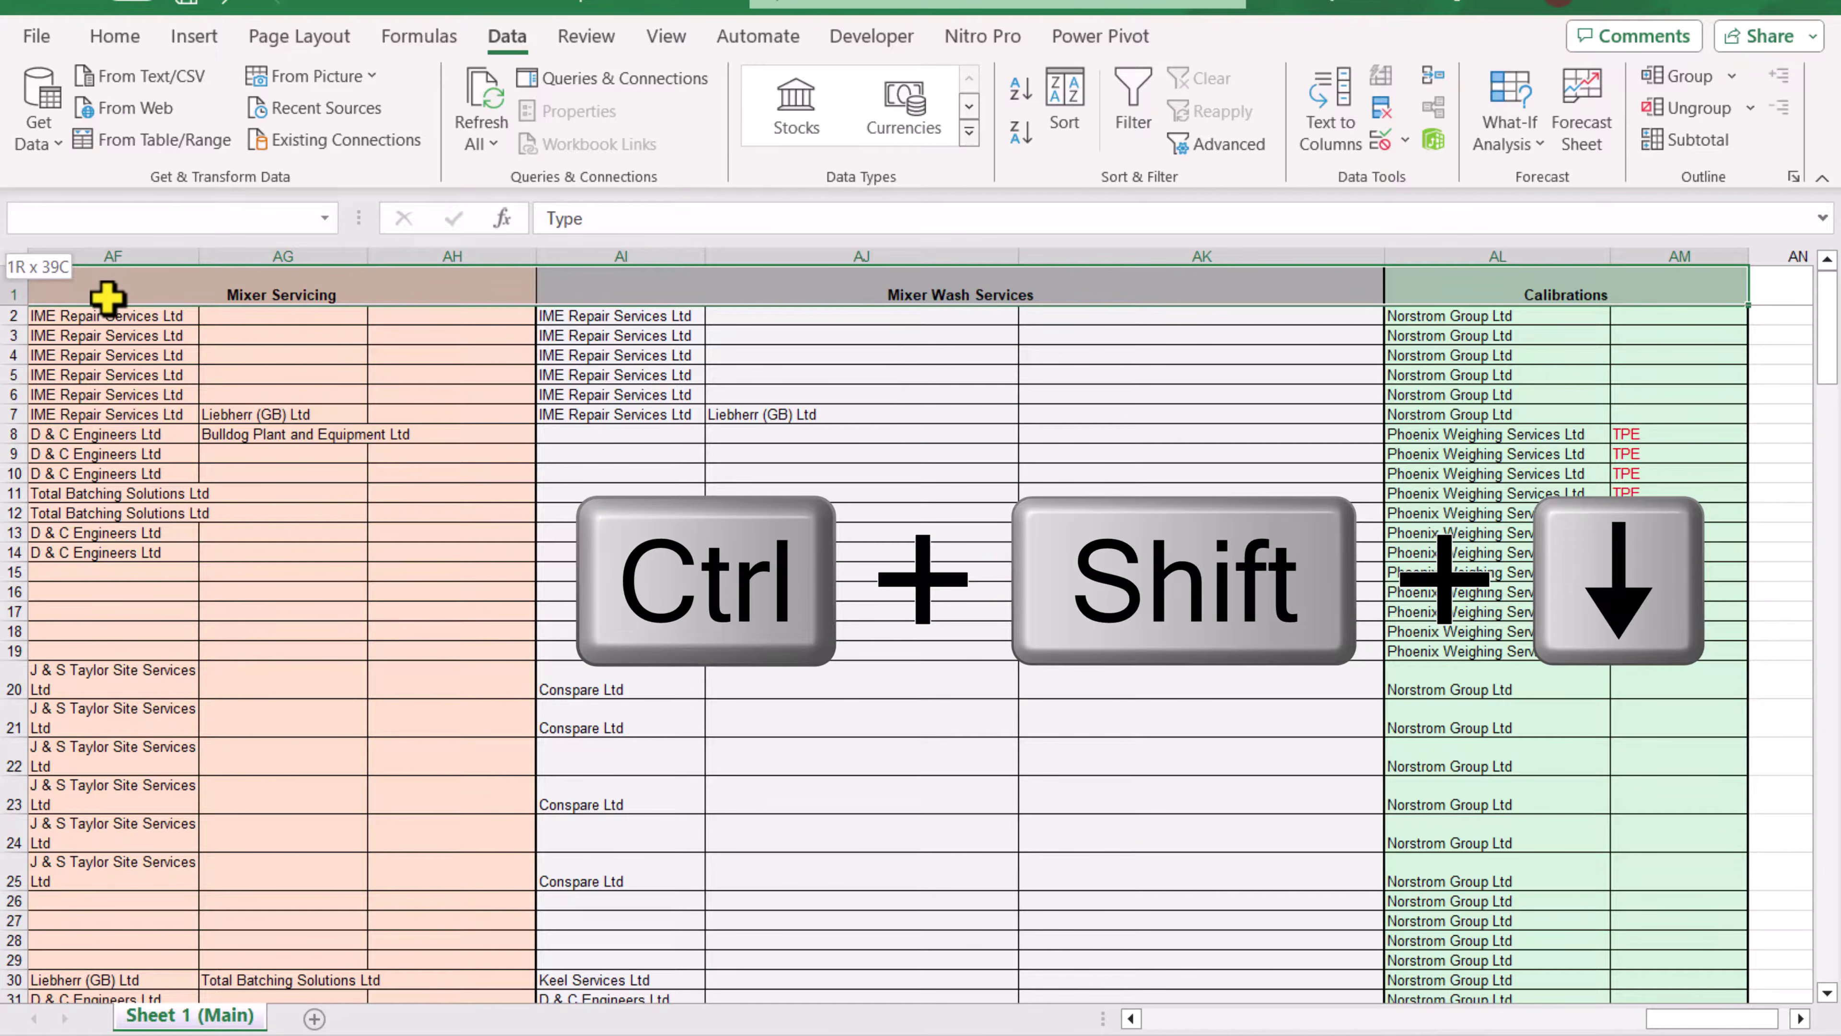
key(ctrl+shift+Down)
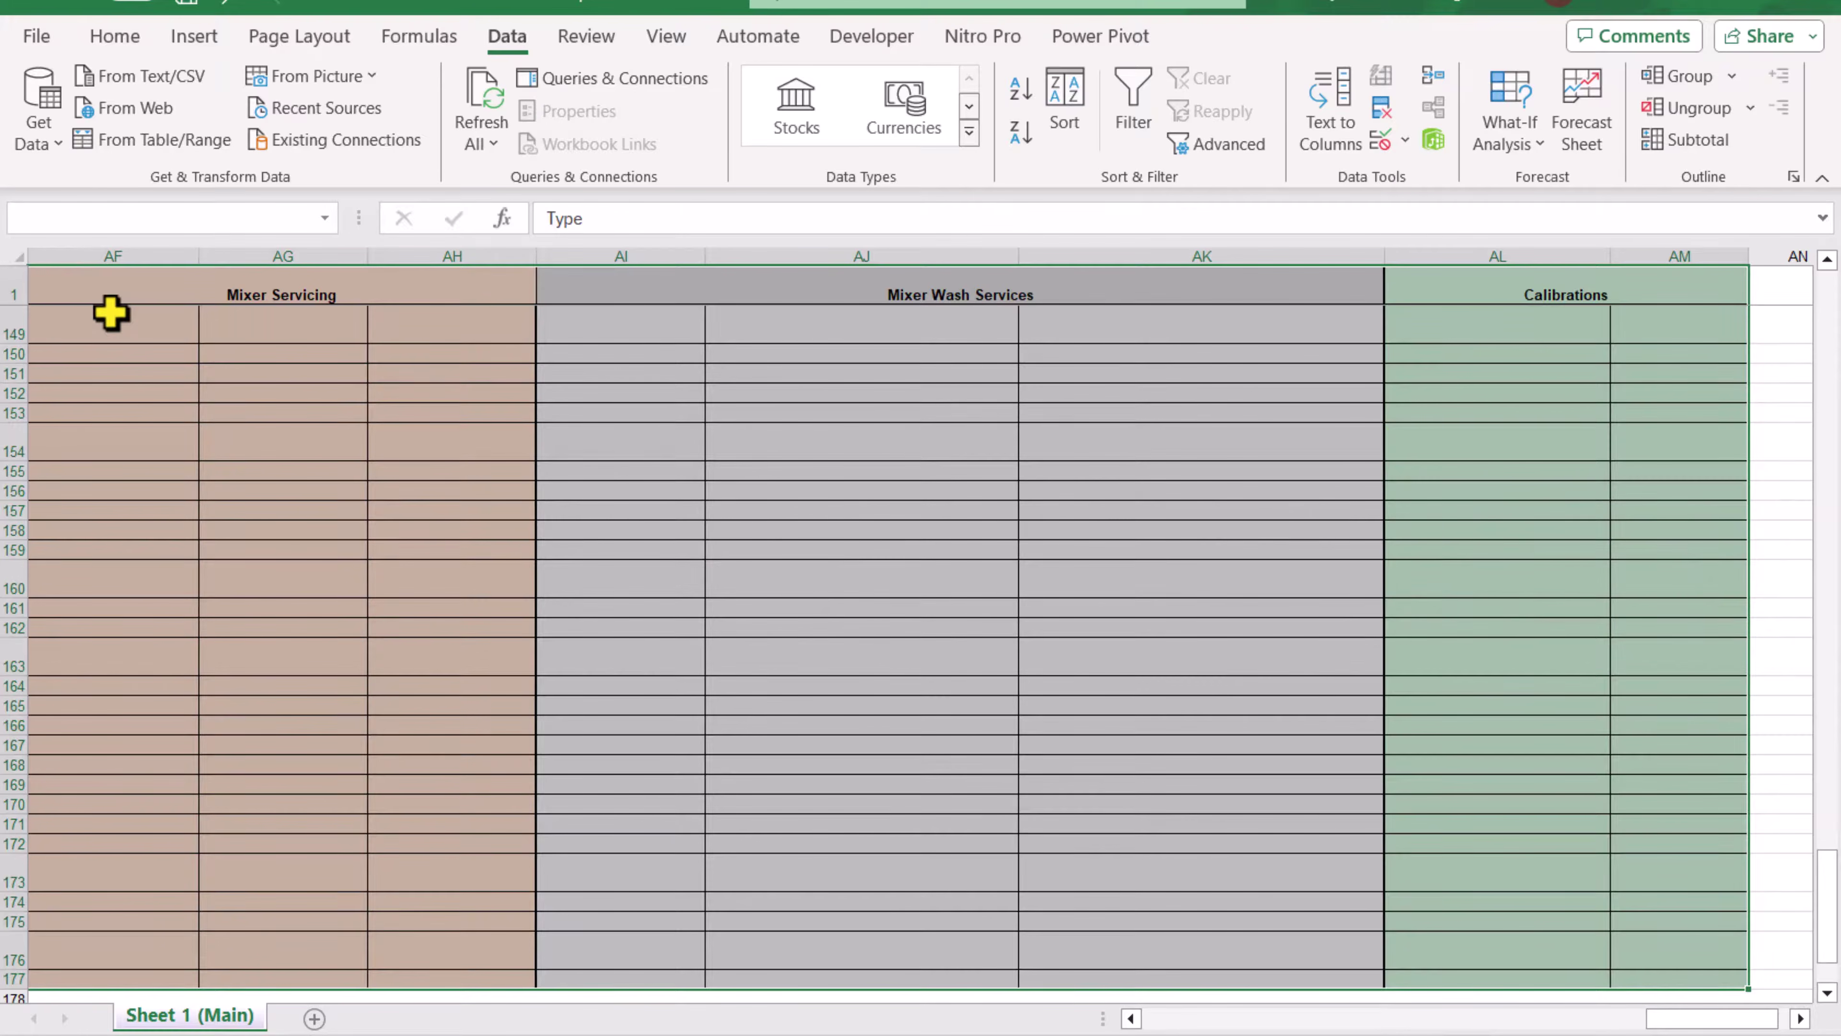
key(ctrl+BackSpace)
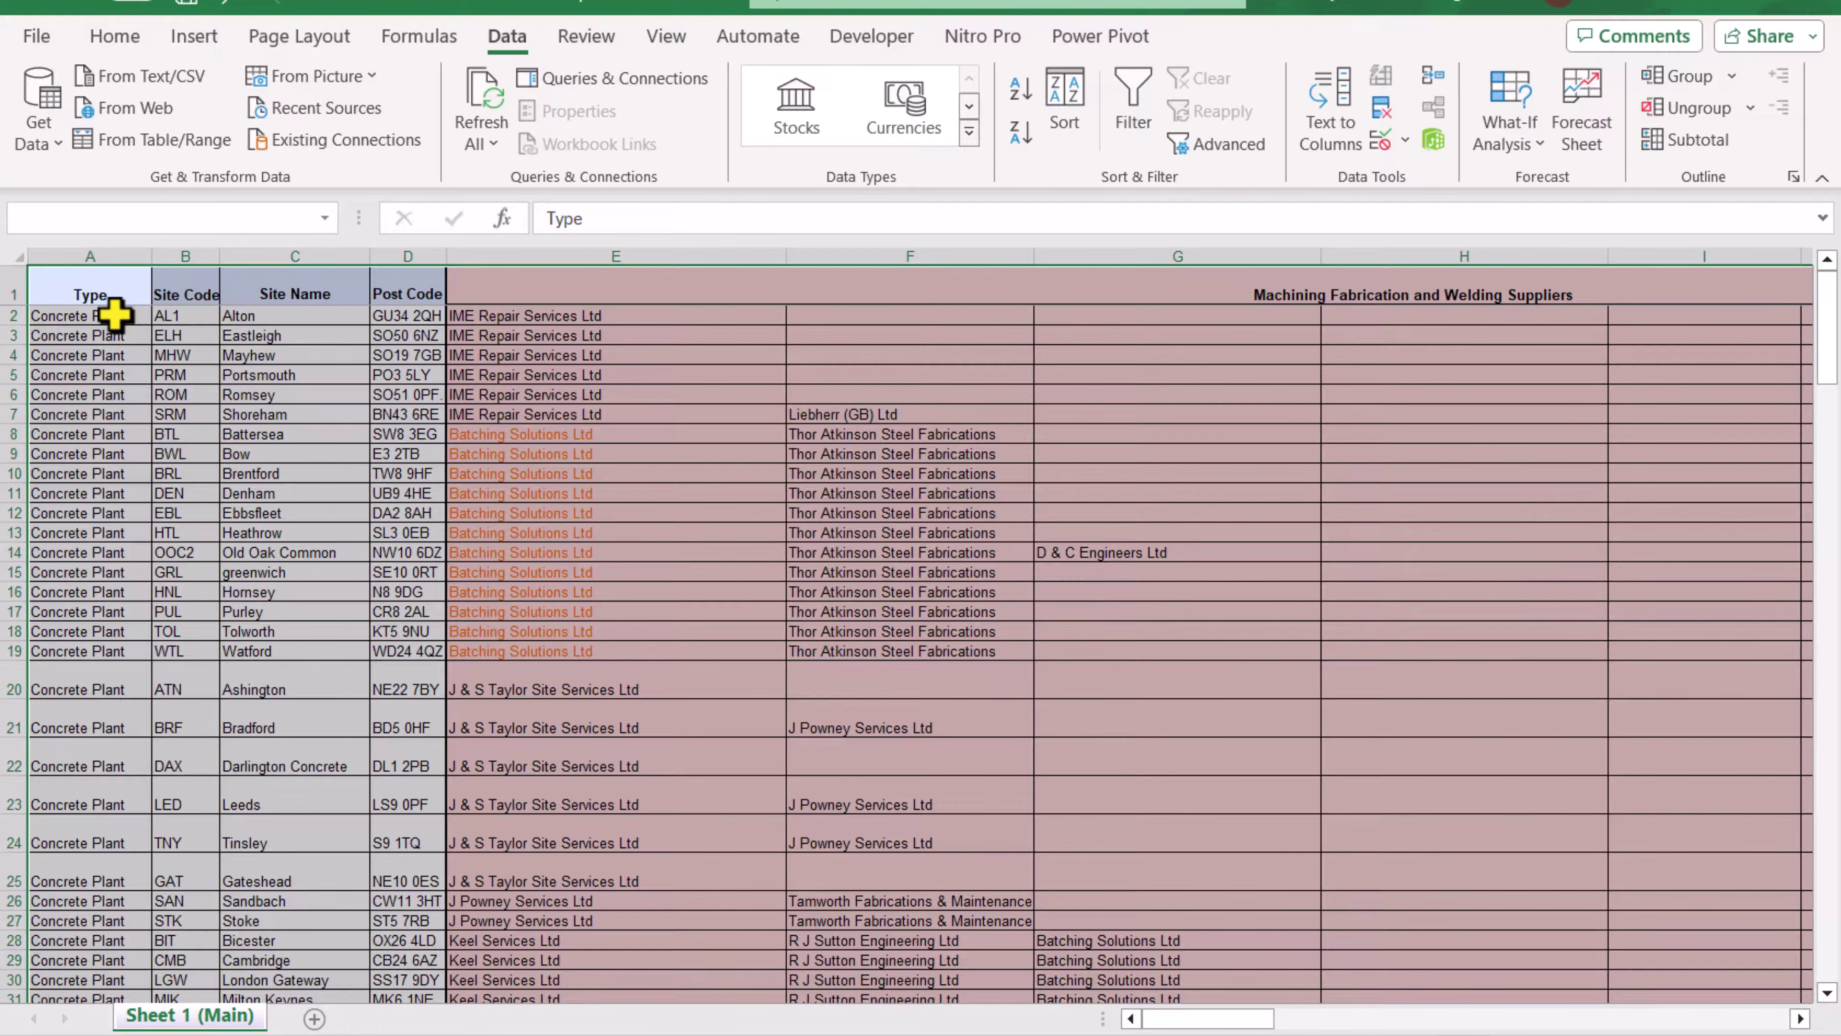
click(392, 39)
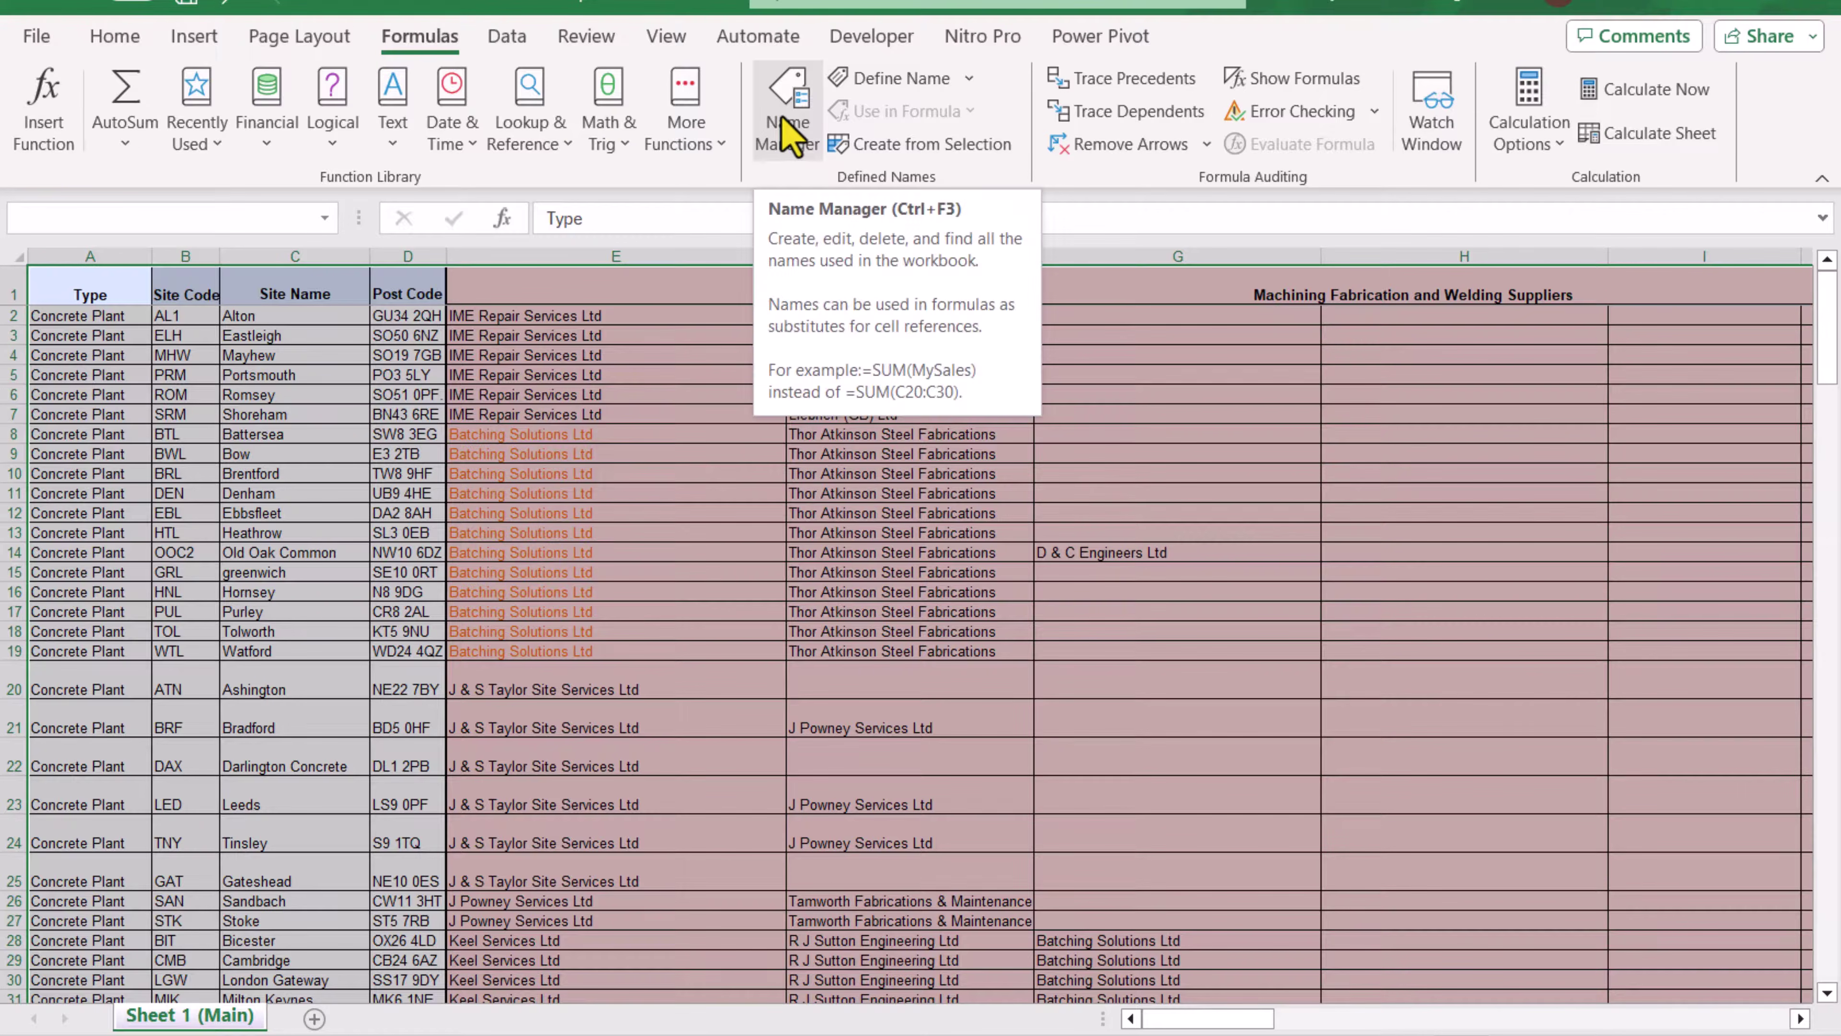
click(791, 134)
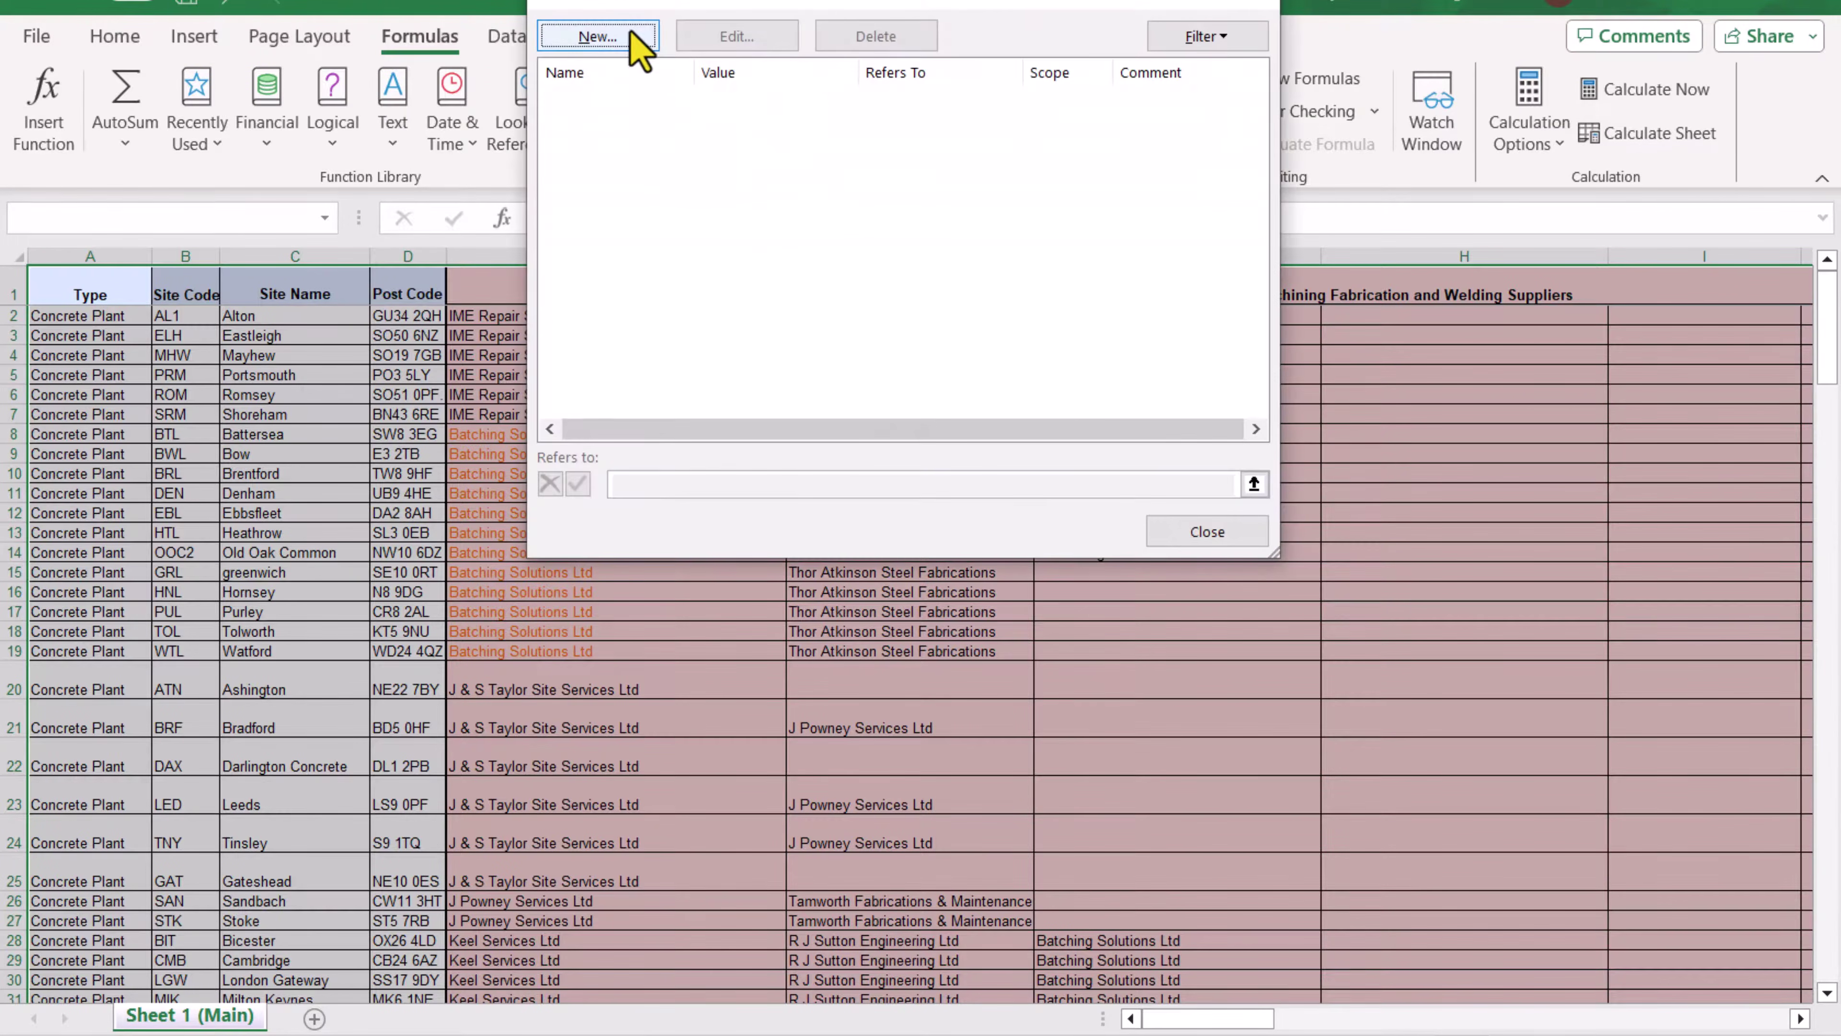
click(627, 29)
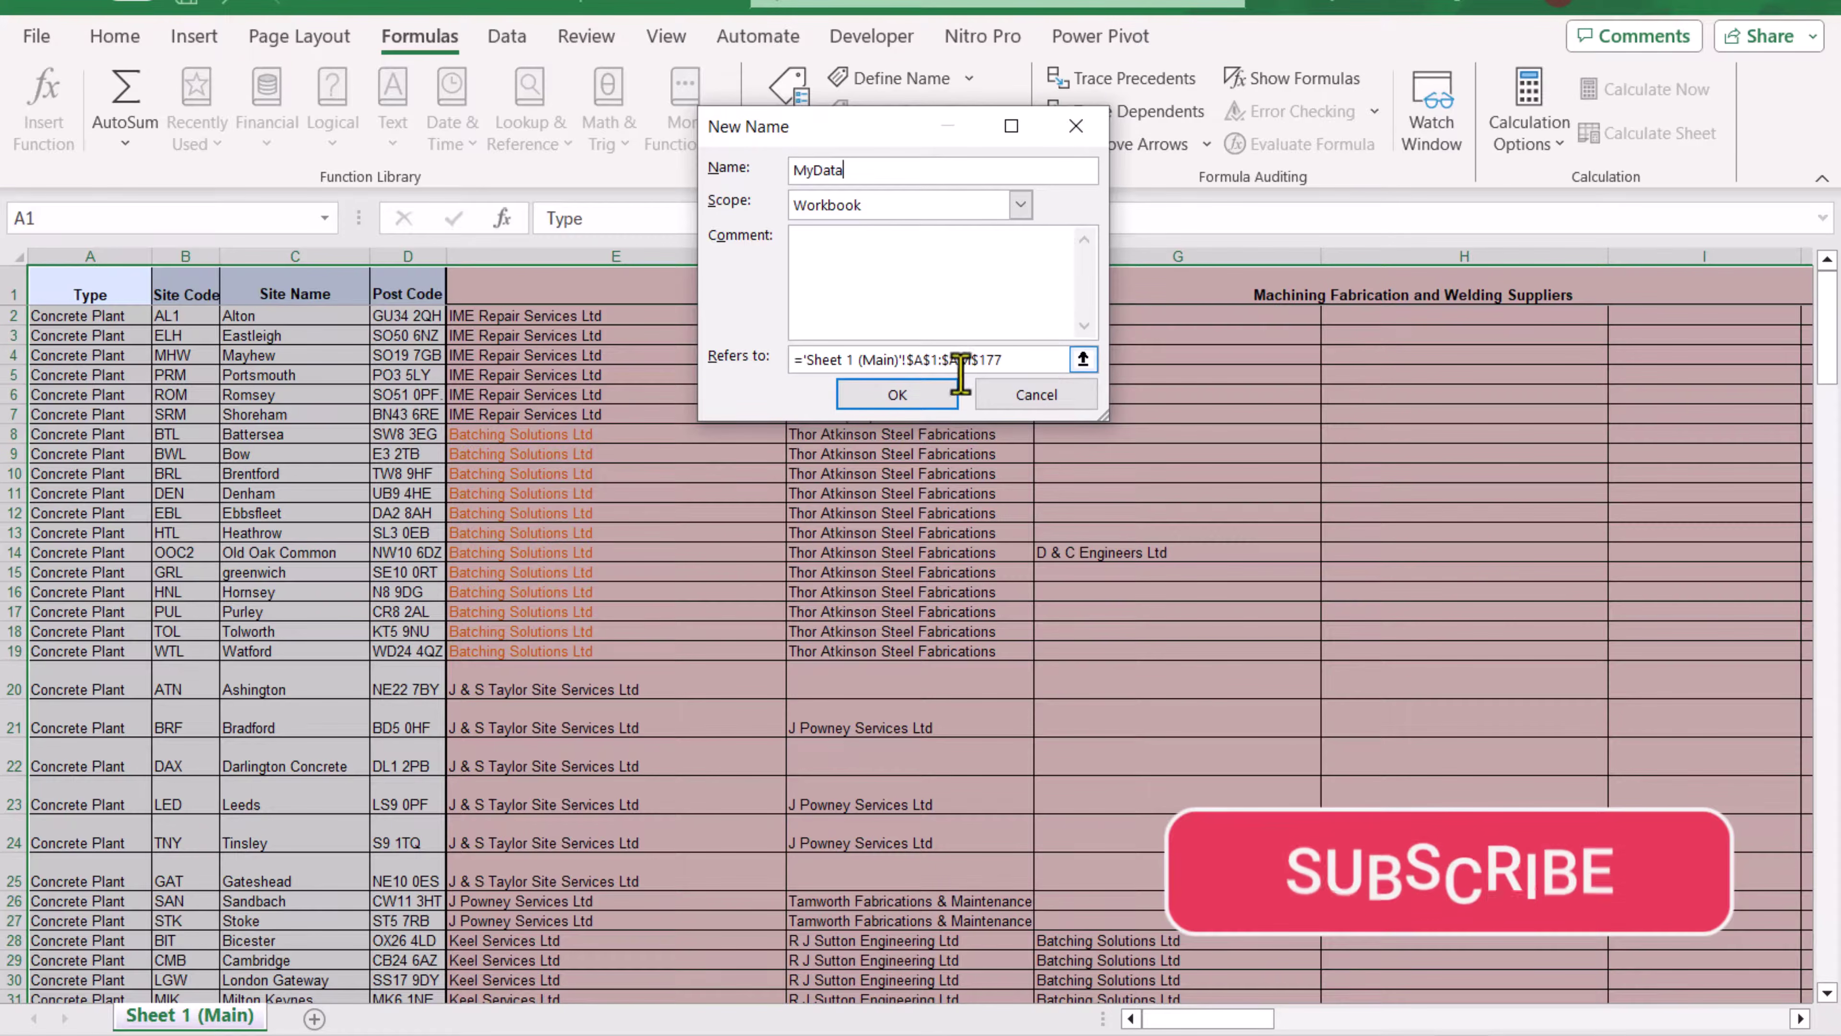
click(922, 396)
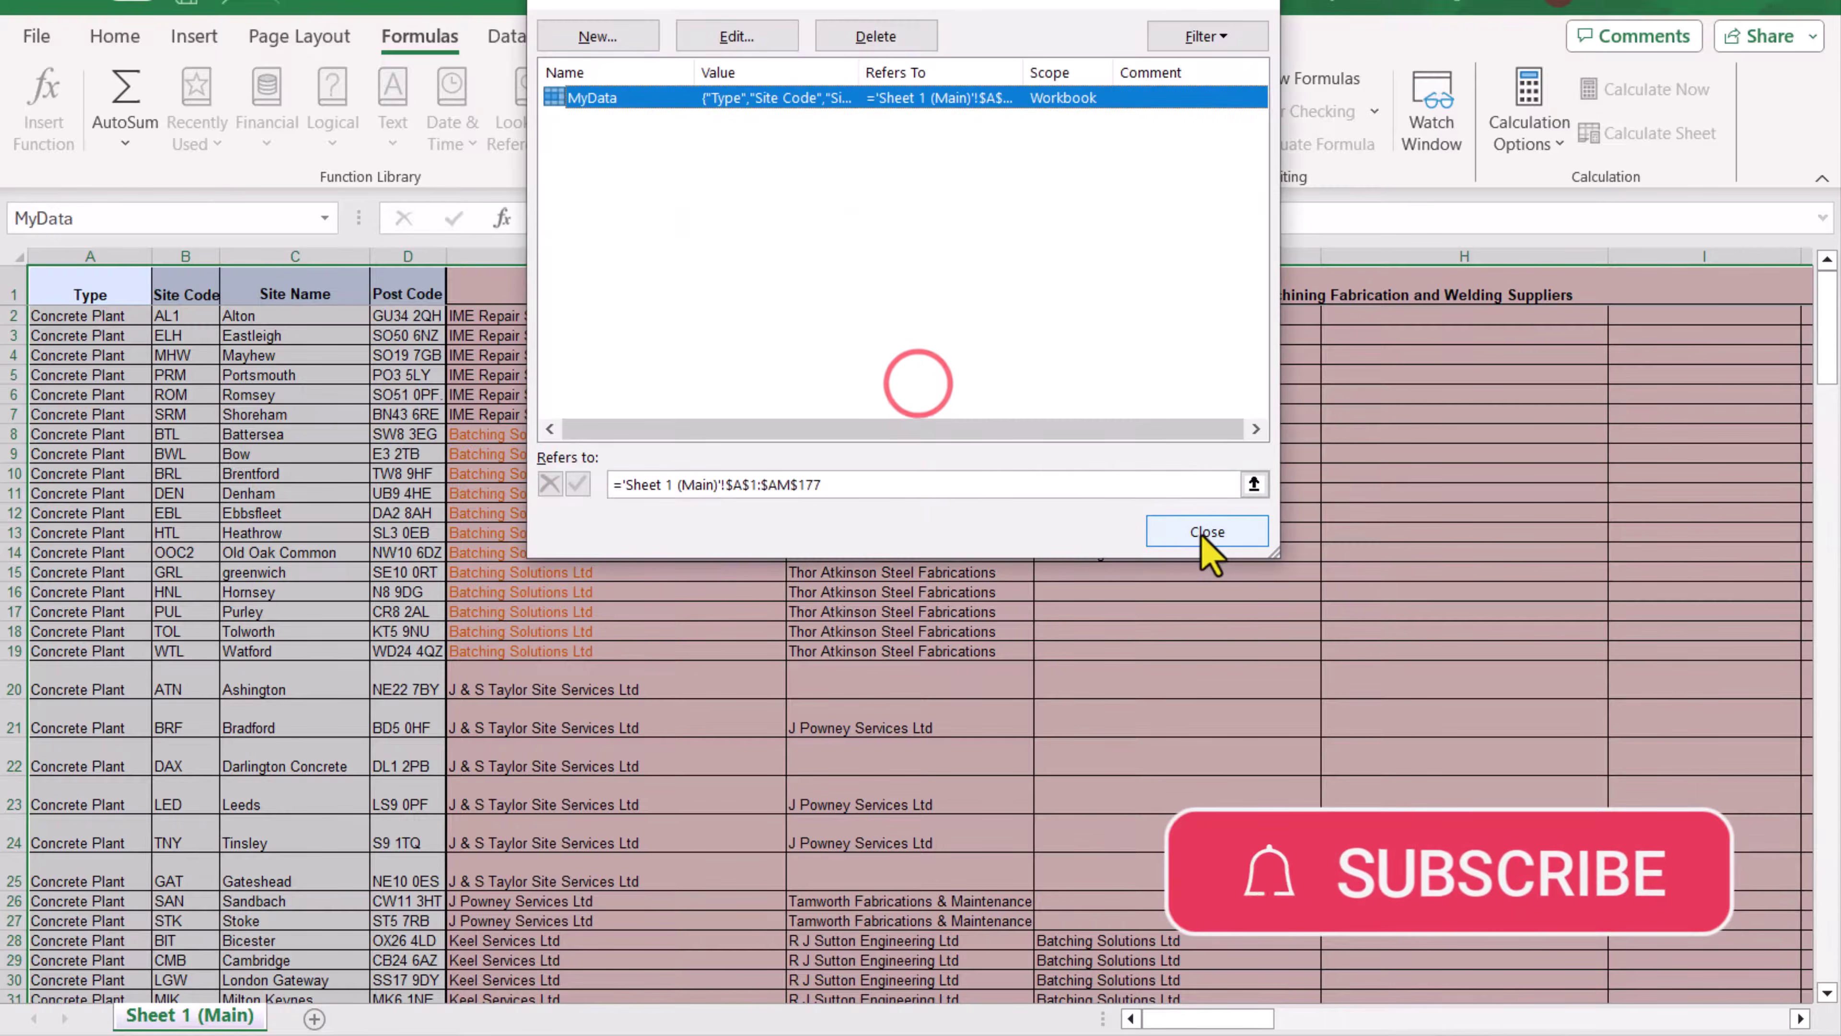
click(1205, 536)
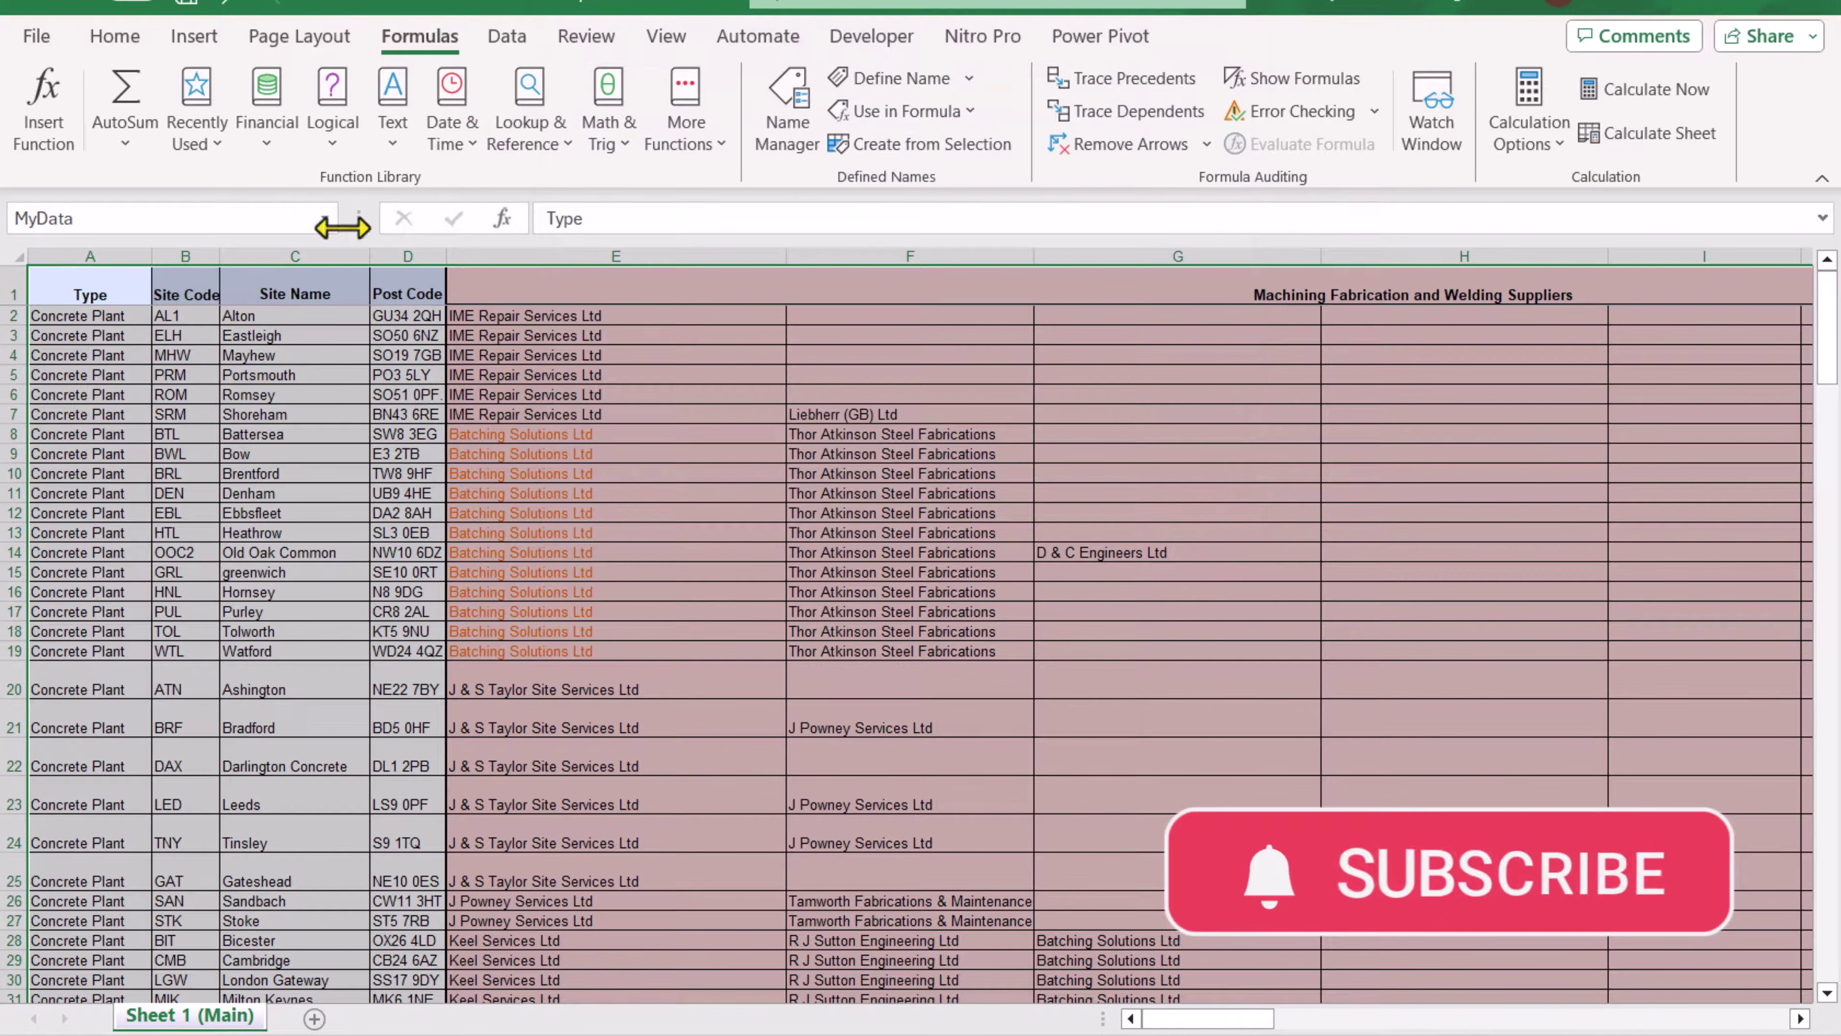
- Select the MyData named range and load it into the Power Query Editor as a new query
click(324, 217)
click(258, 250)
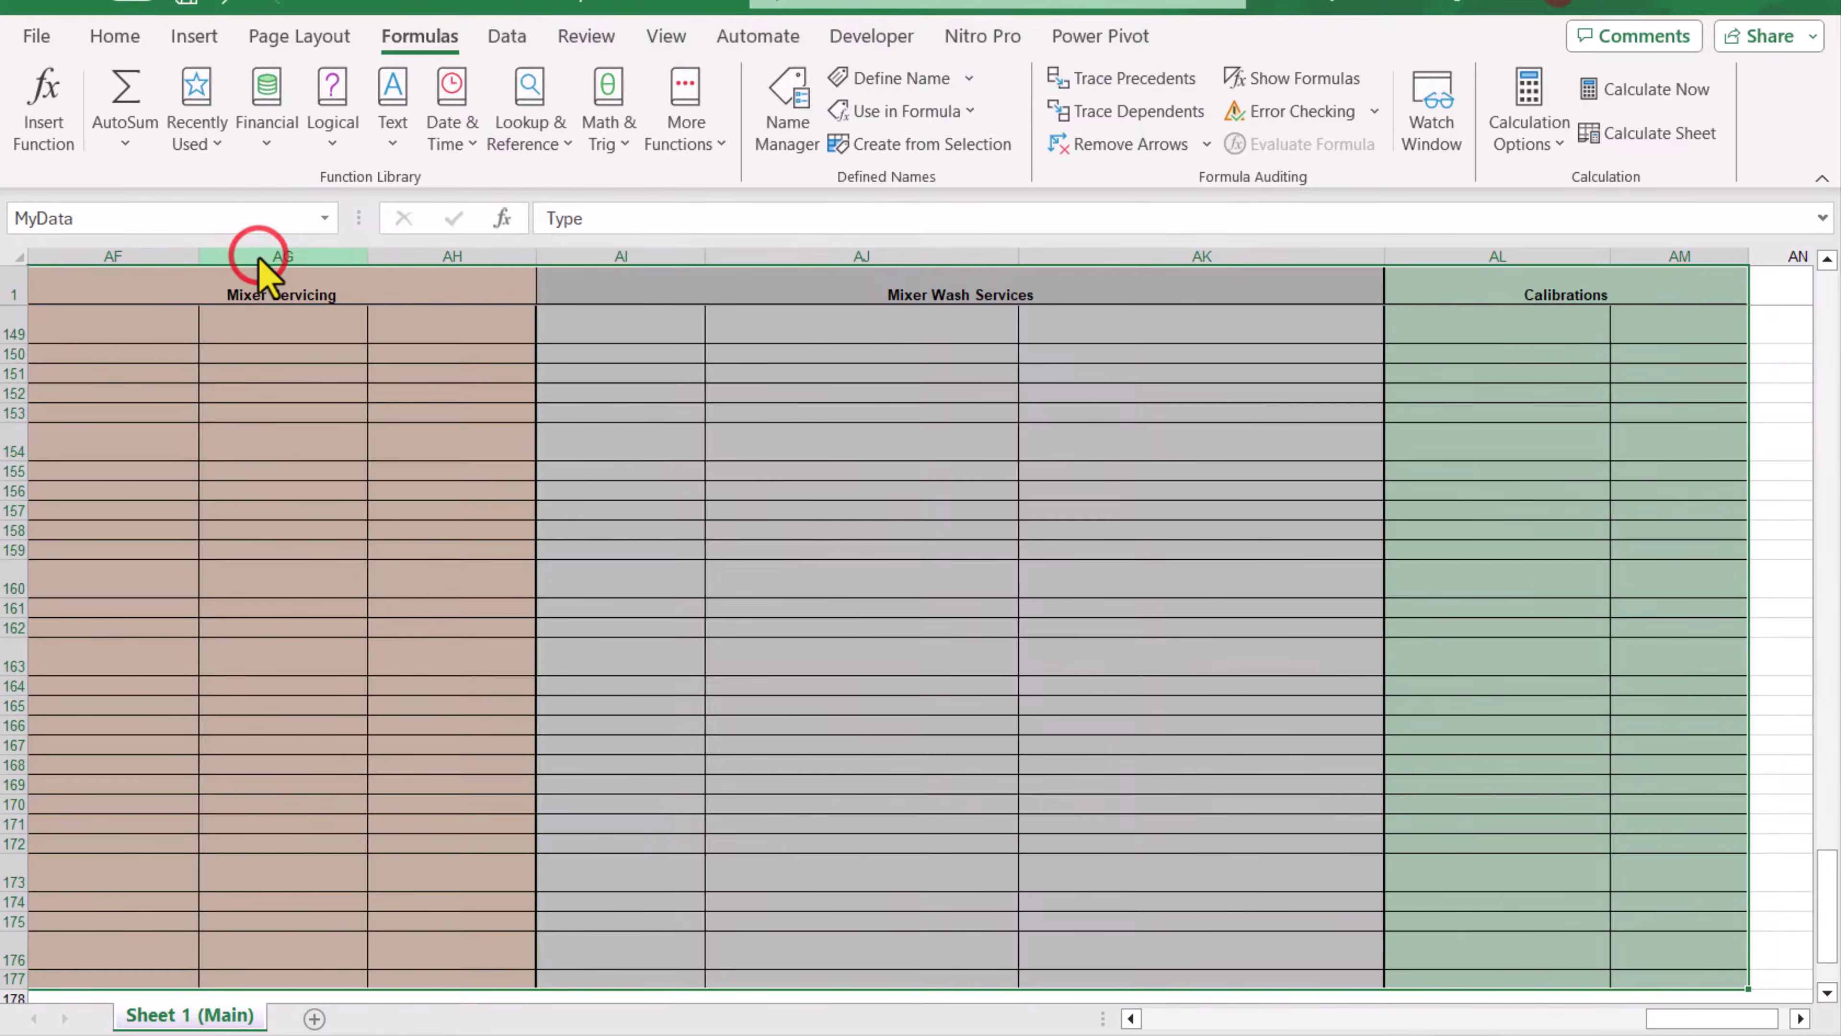
click(506, 36)
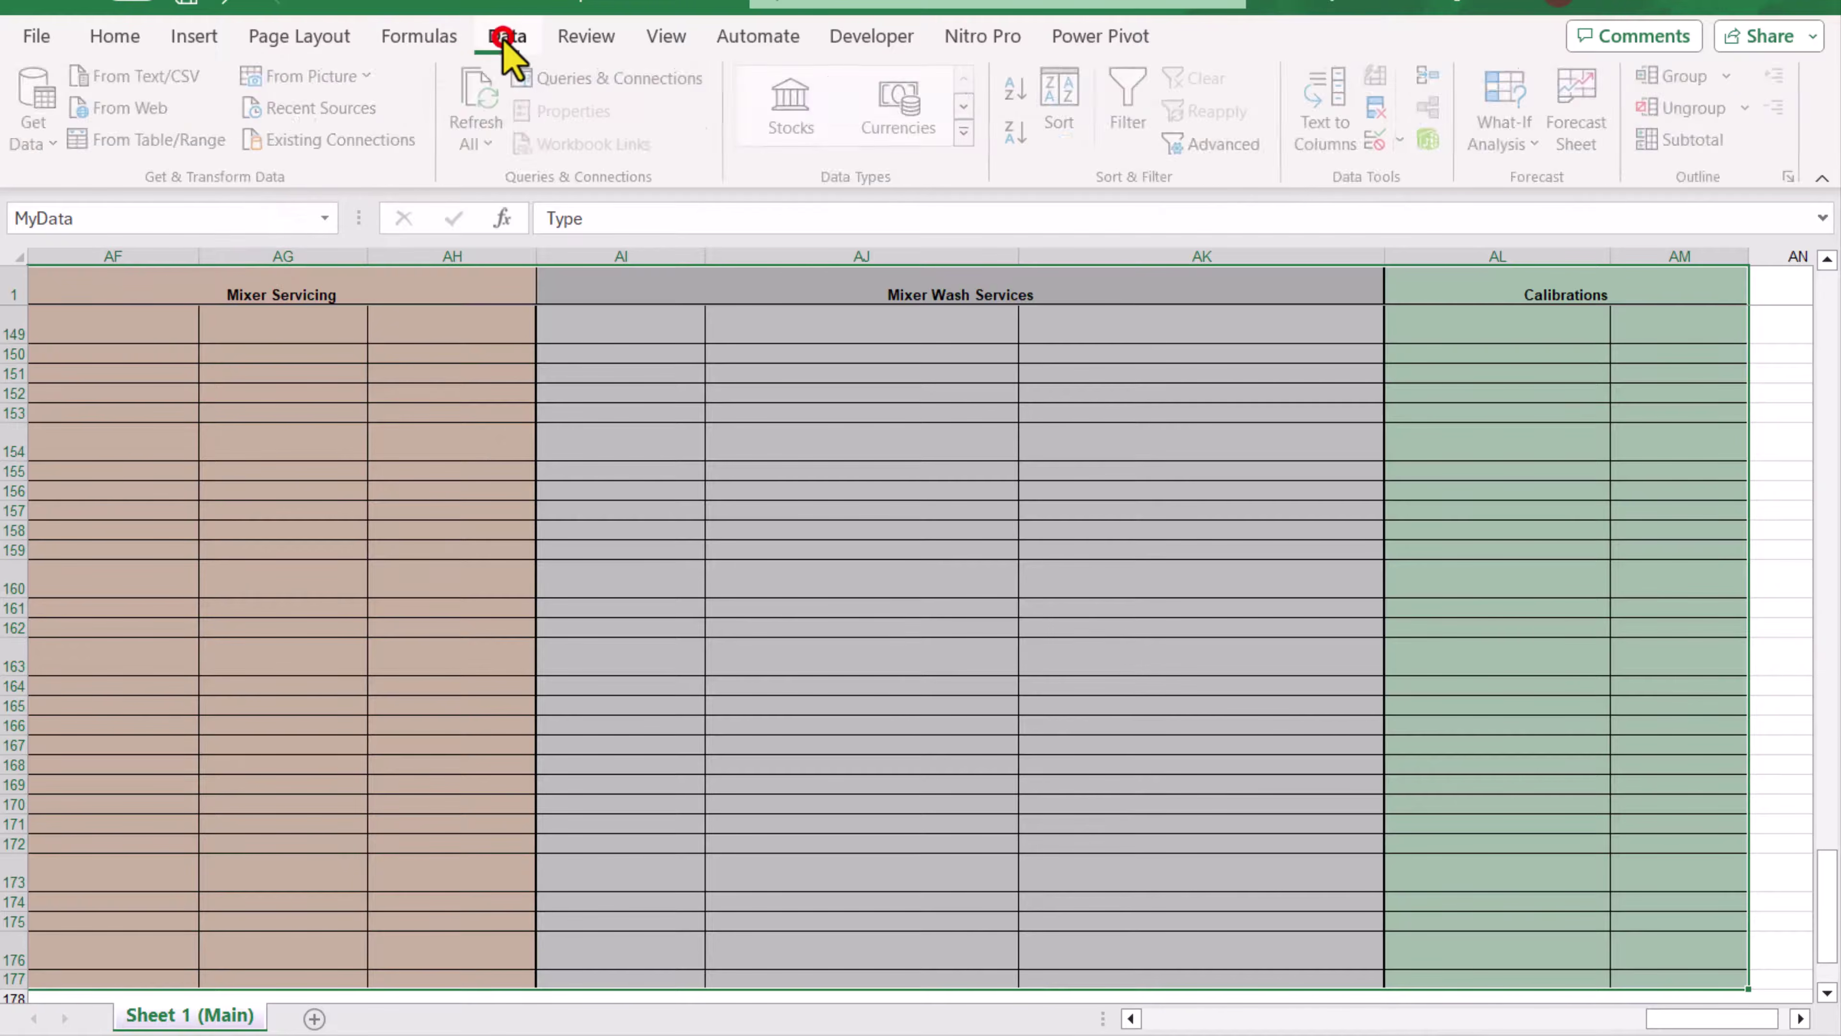
click(187, 149)
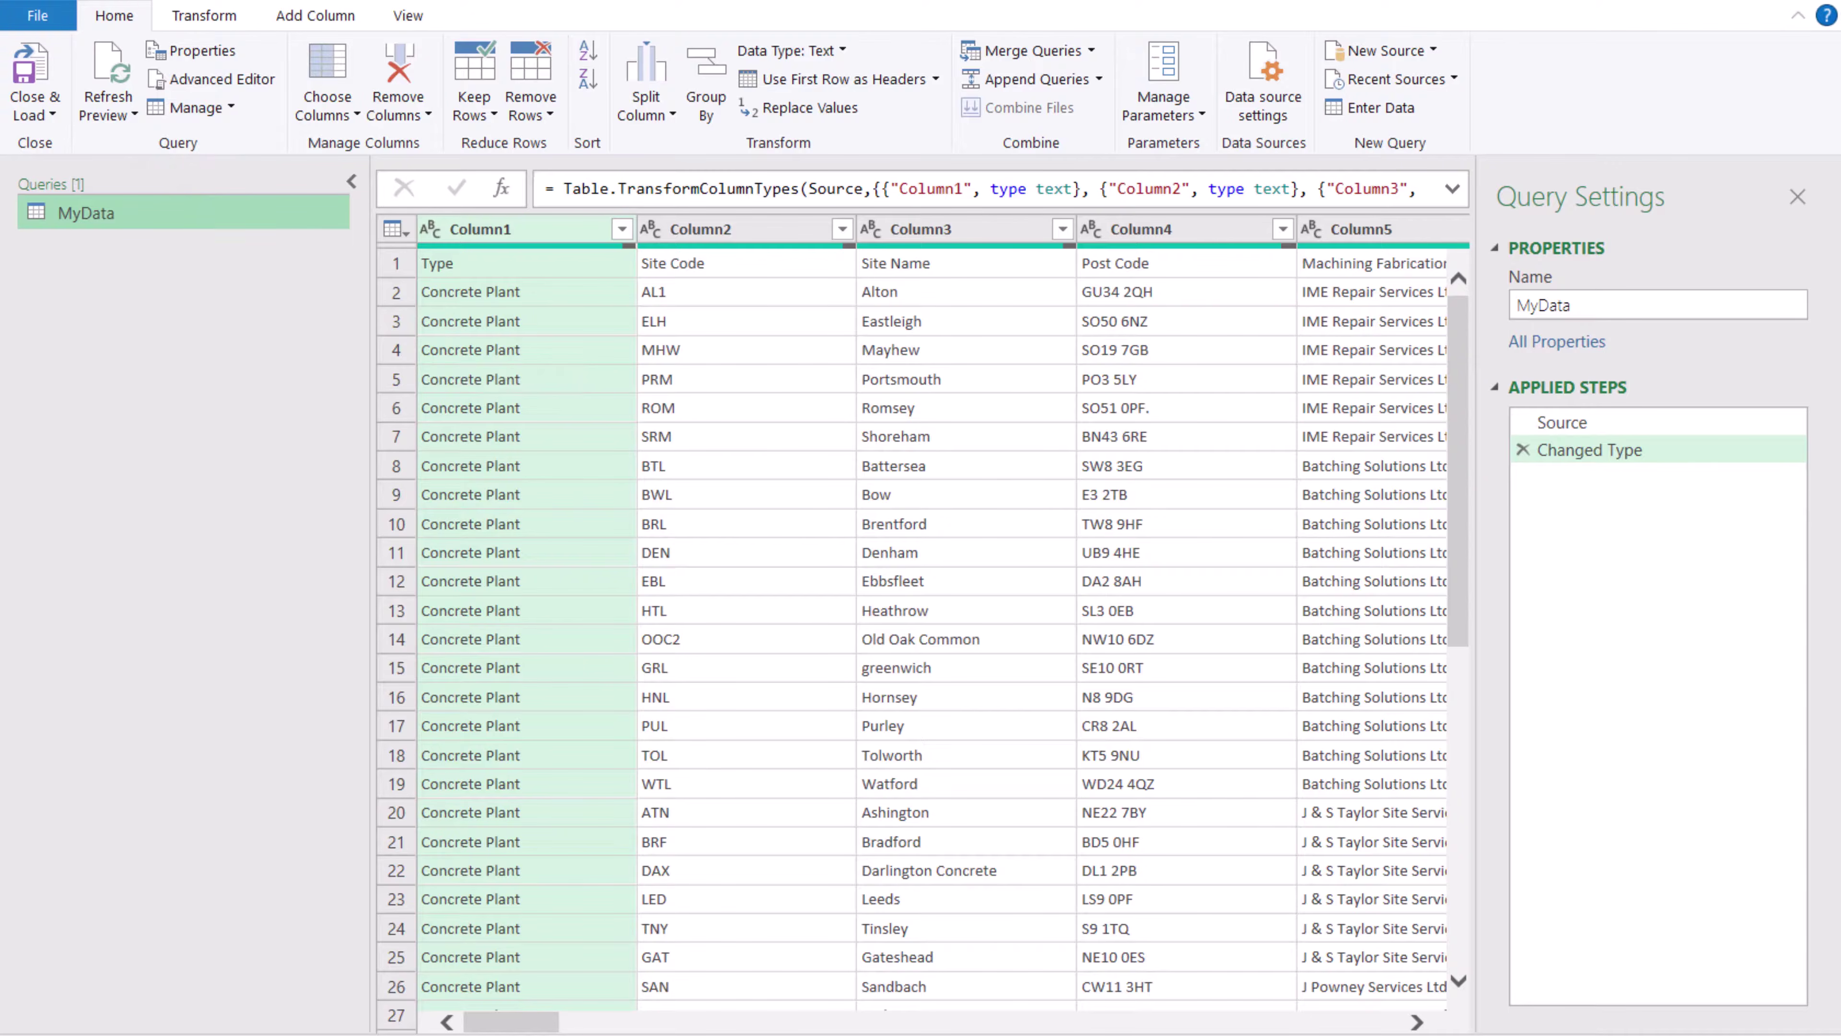
- Try transposing the whole MyData query table, and remove that transpose step again
drag(524, 1030, 589, 1019)
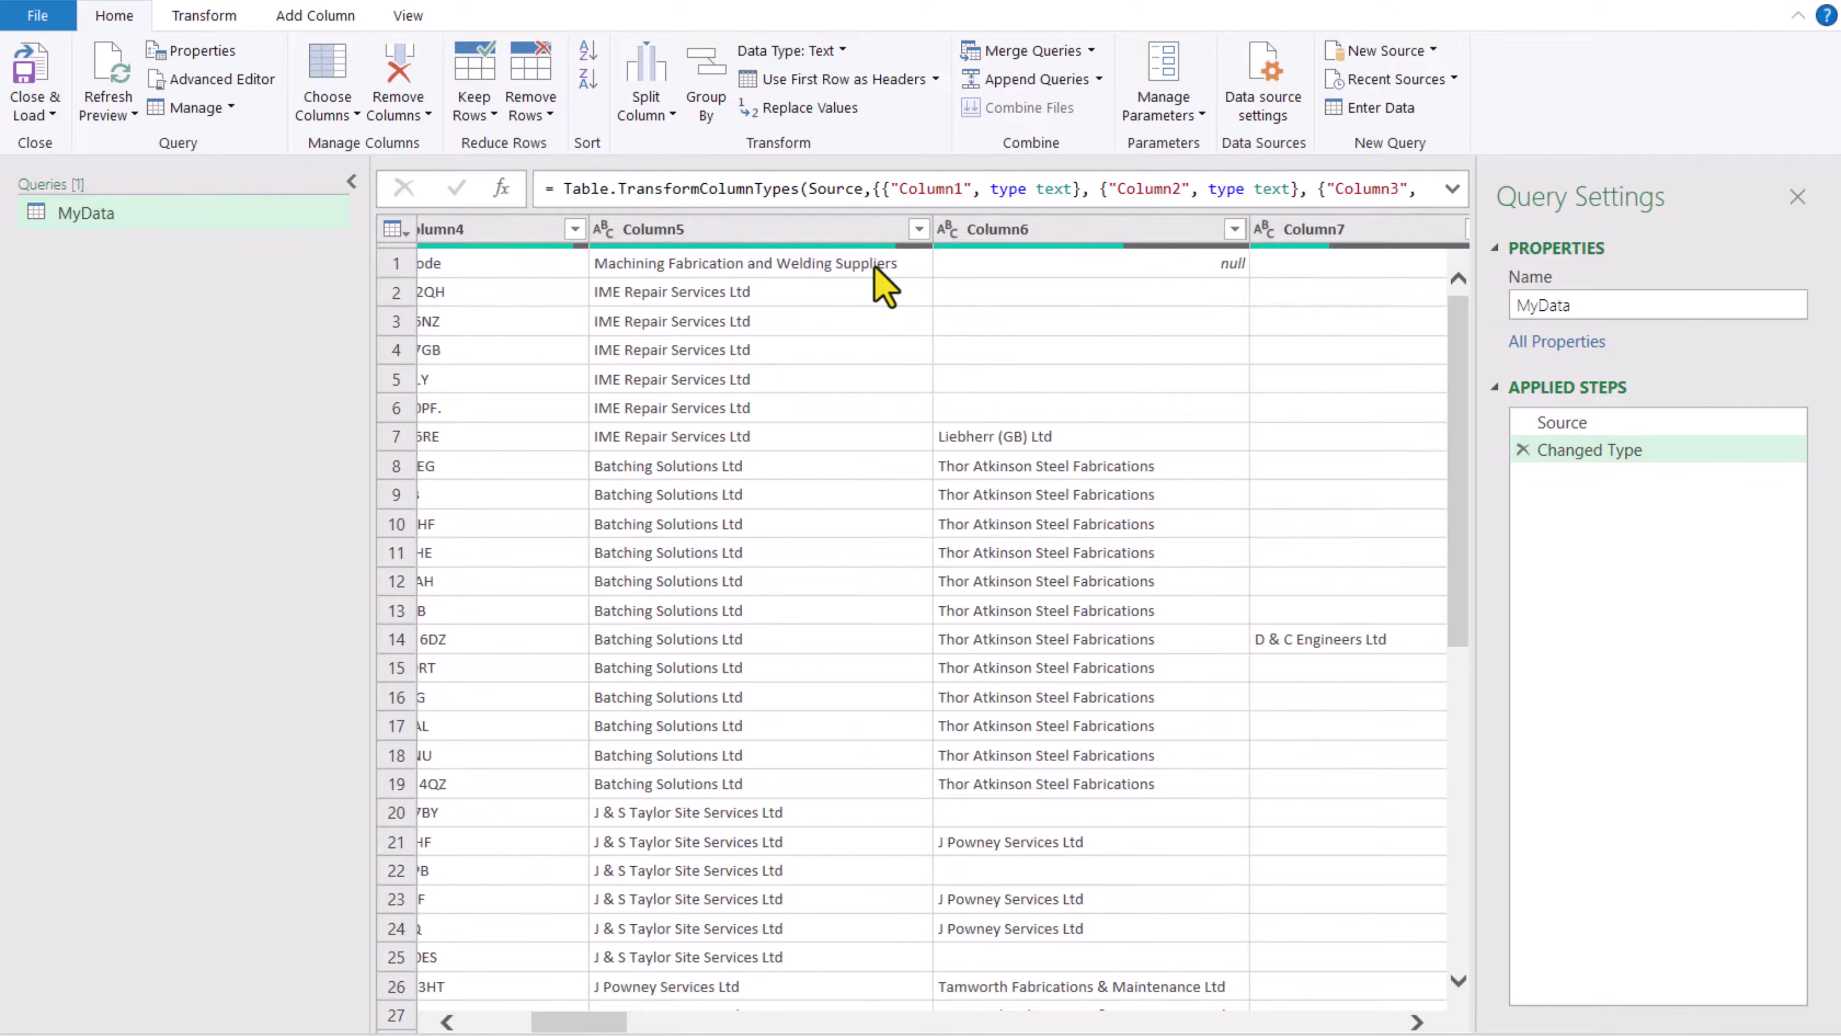
drag(572, 1029, 663, 1022)
drag(644, 927, 556, 484)
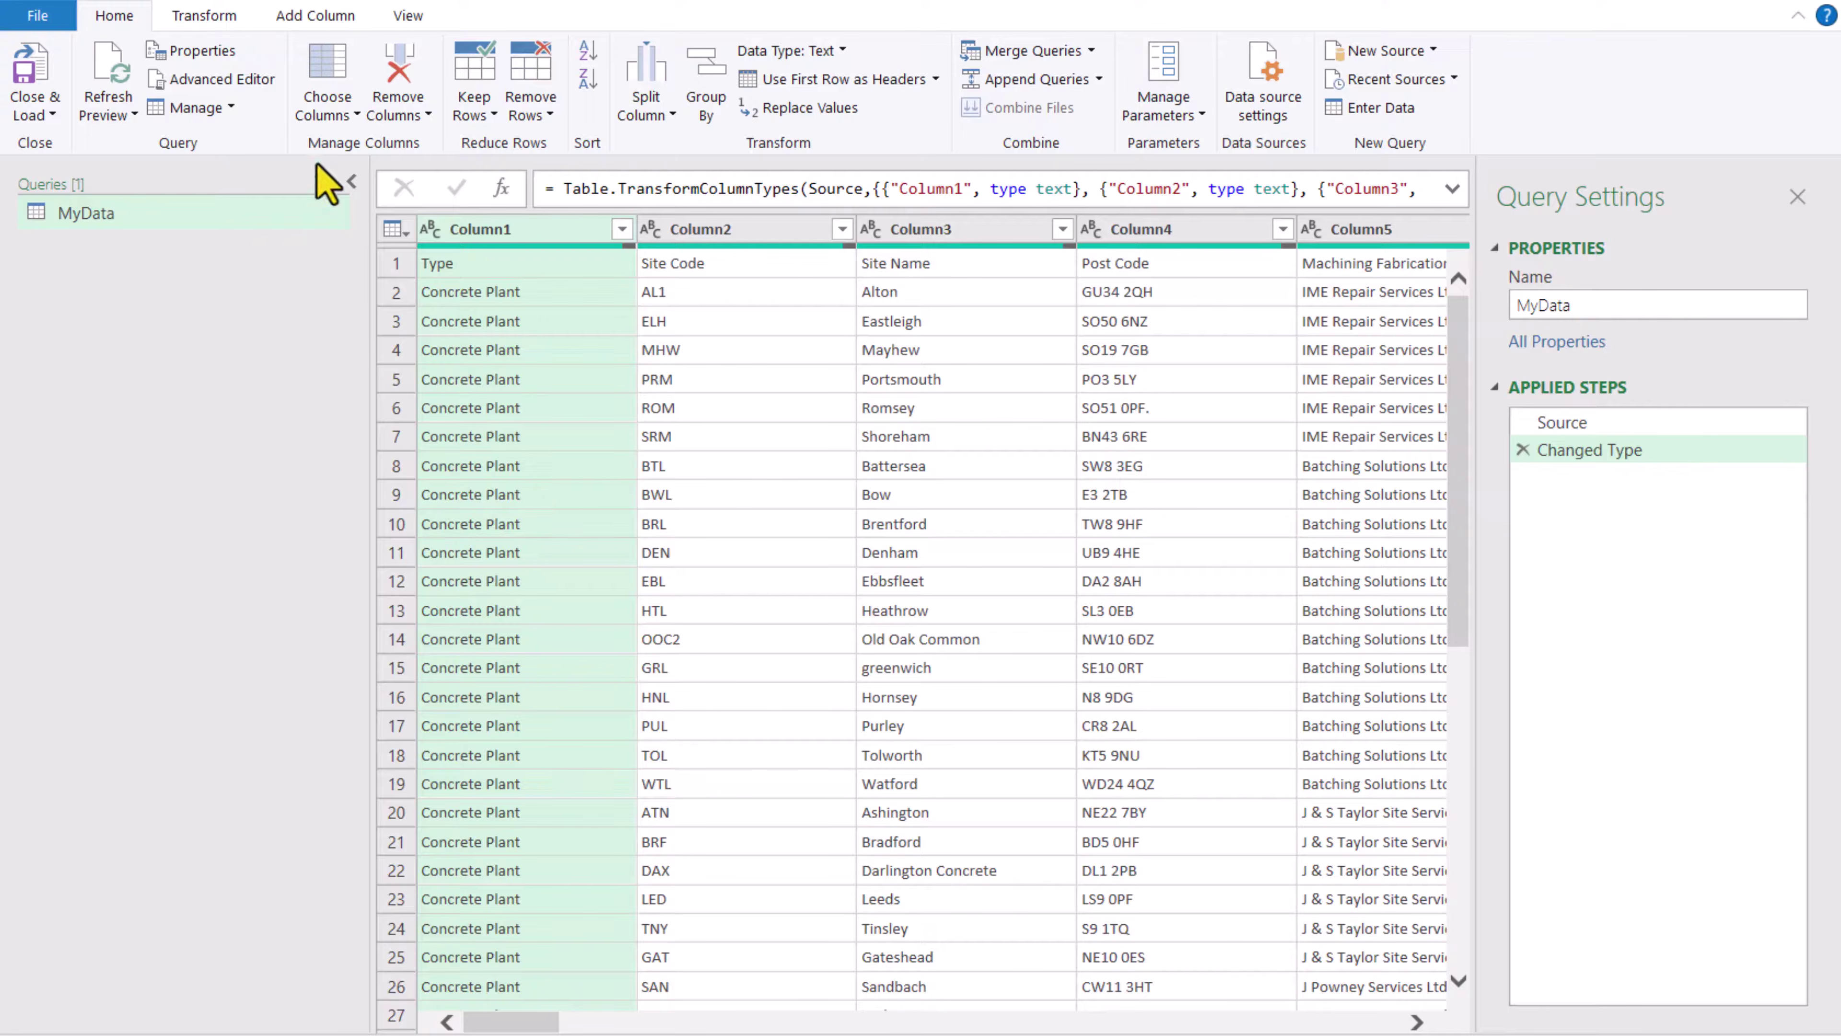
click(205, 17)
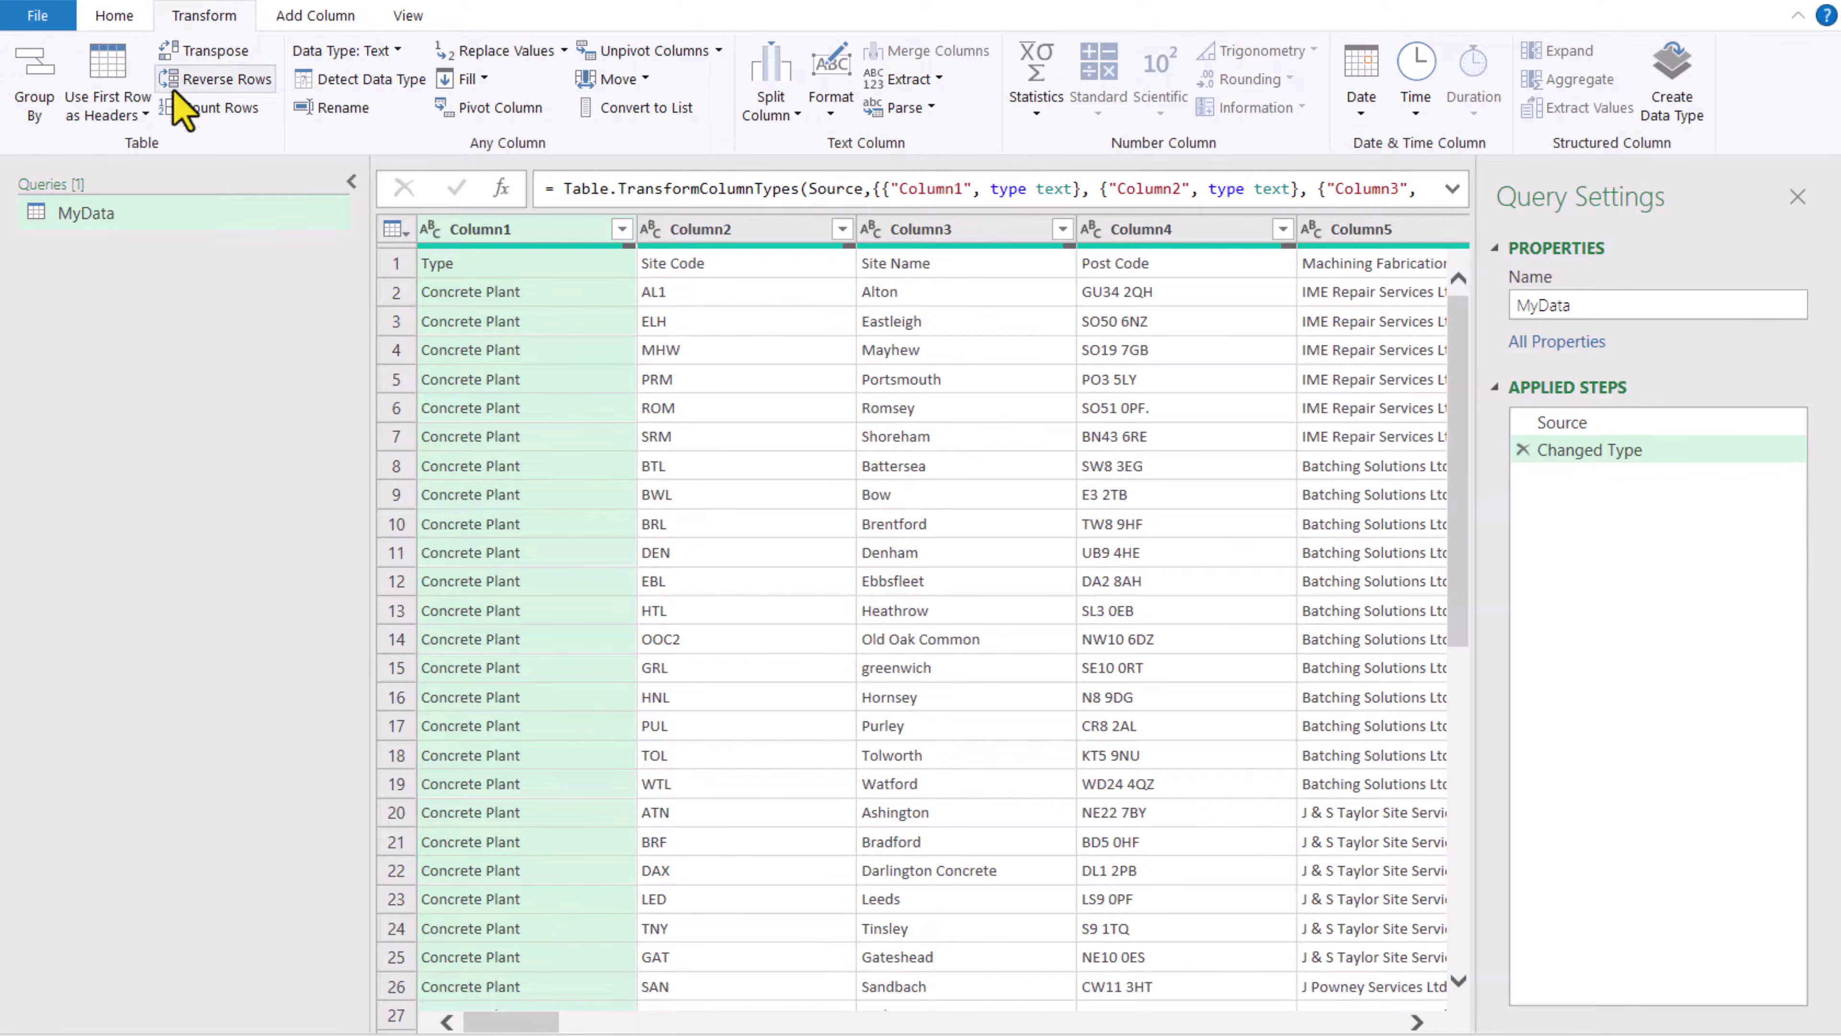
click(214, 50)
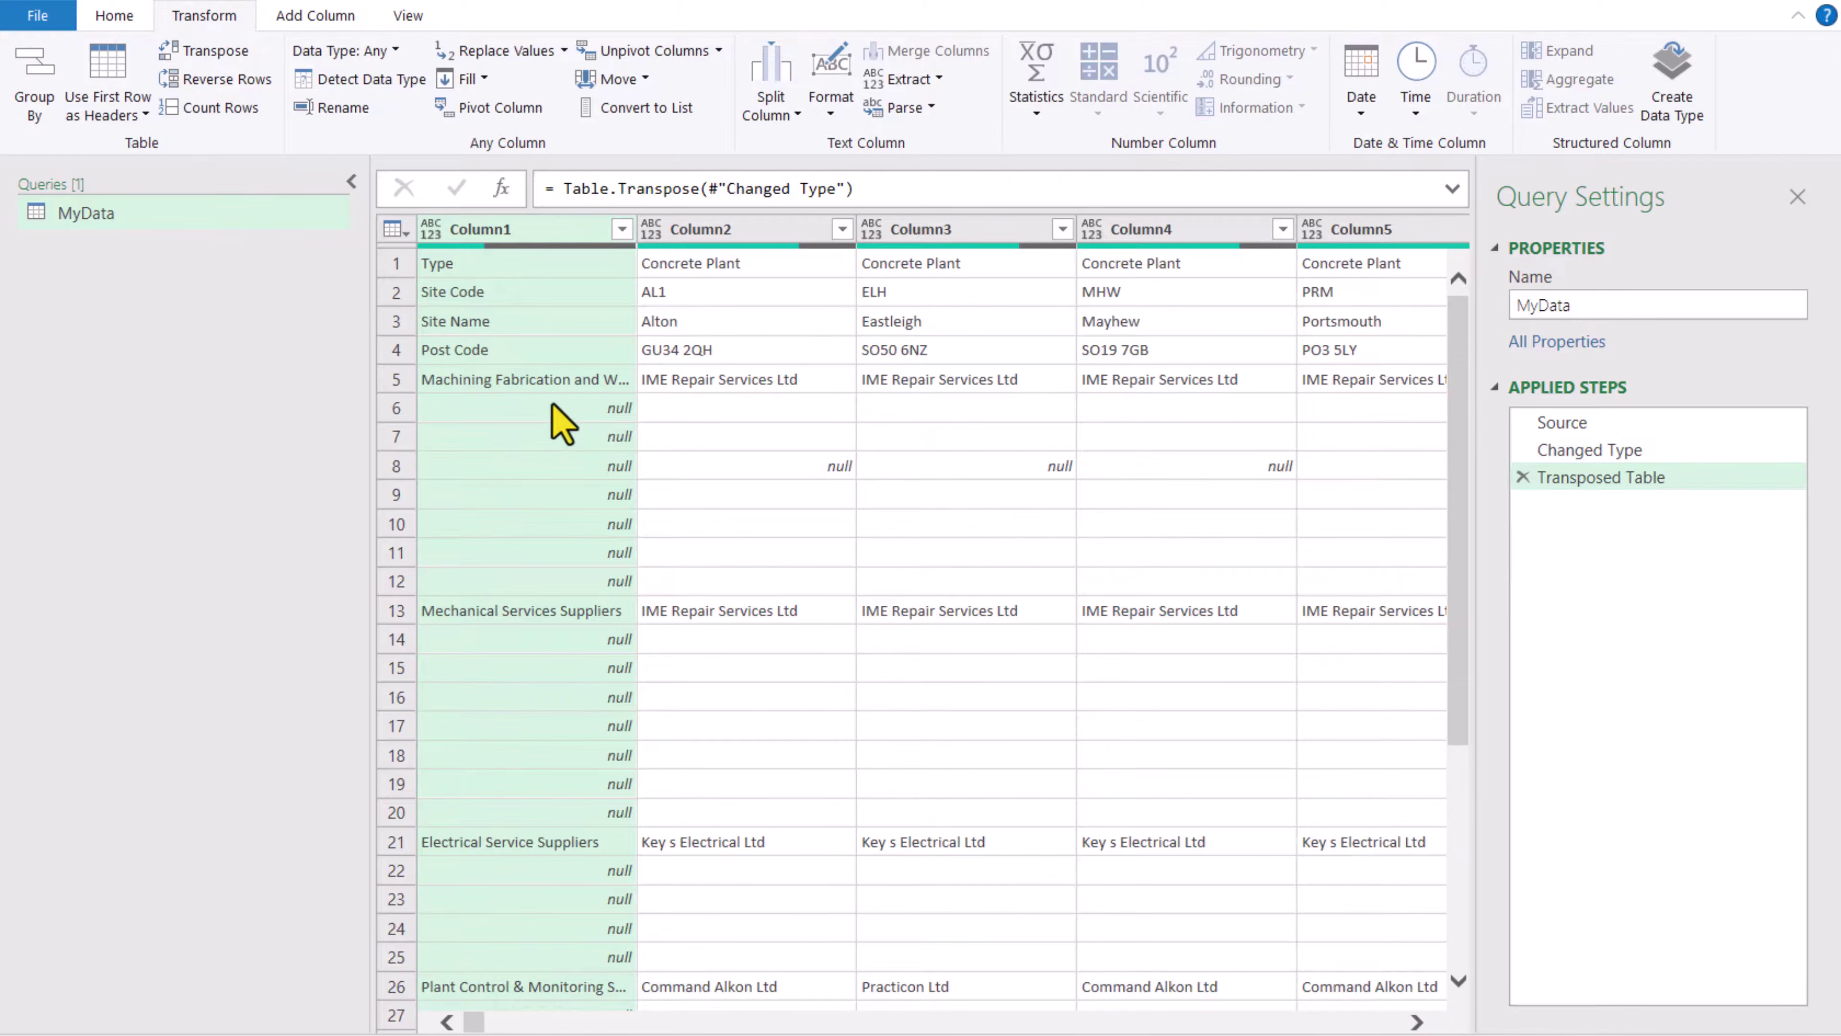
right_click(510, 233)
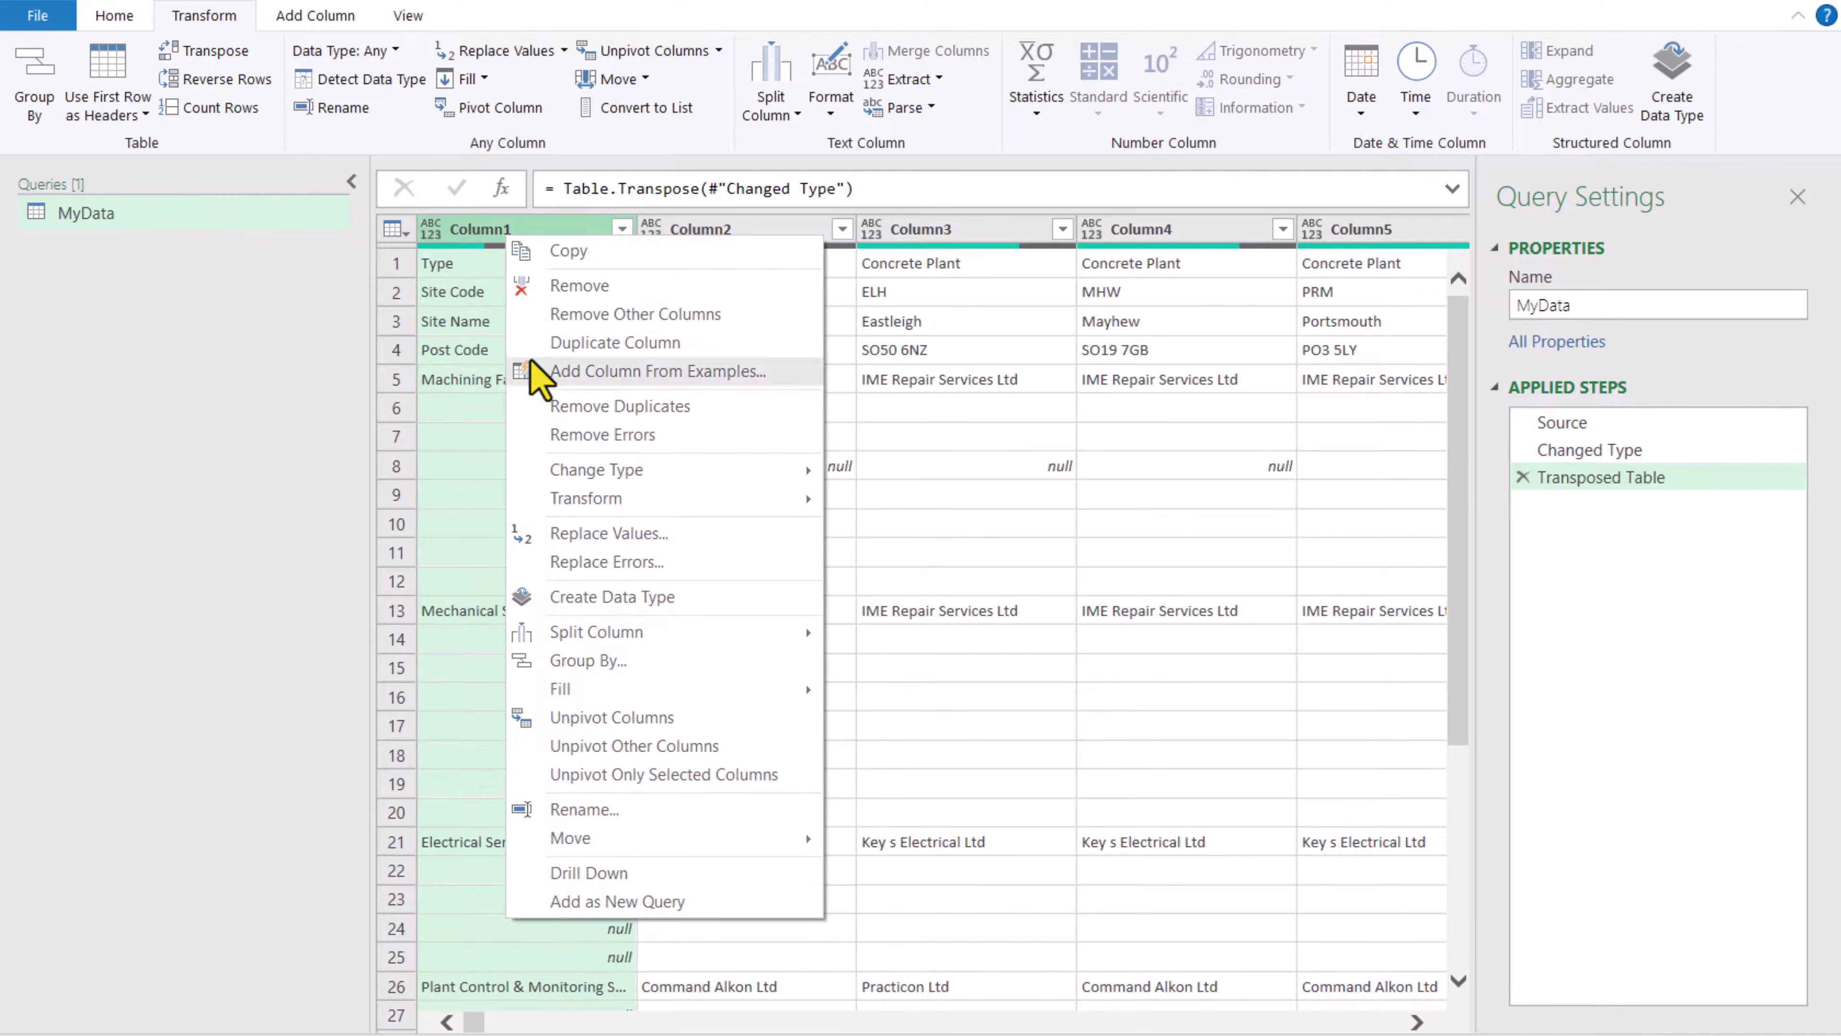
mouse_move(587, 689)
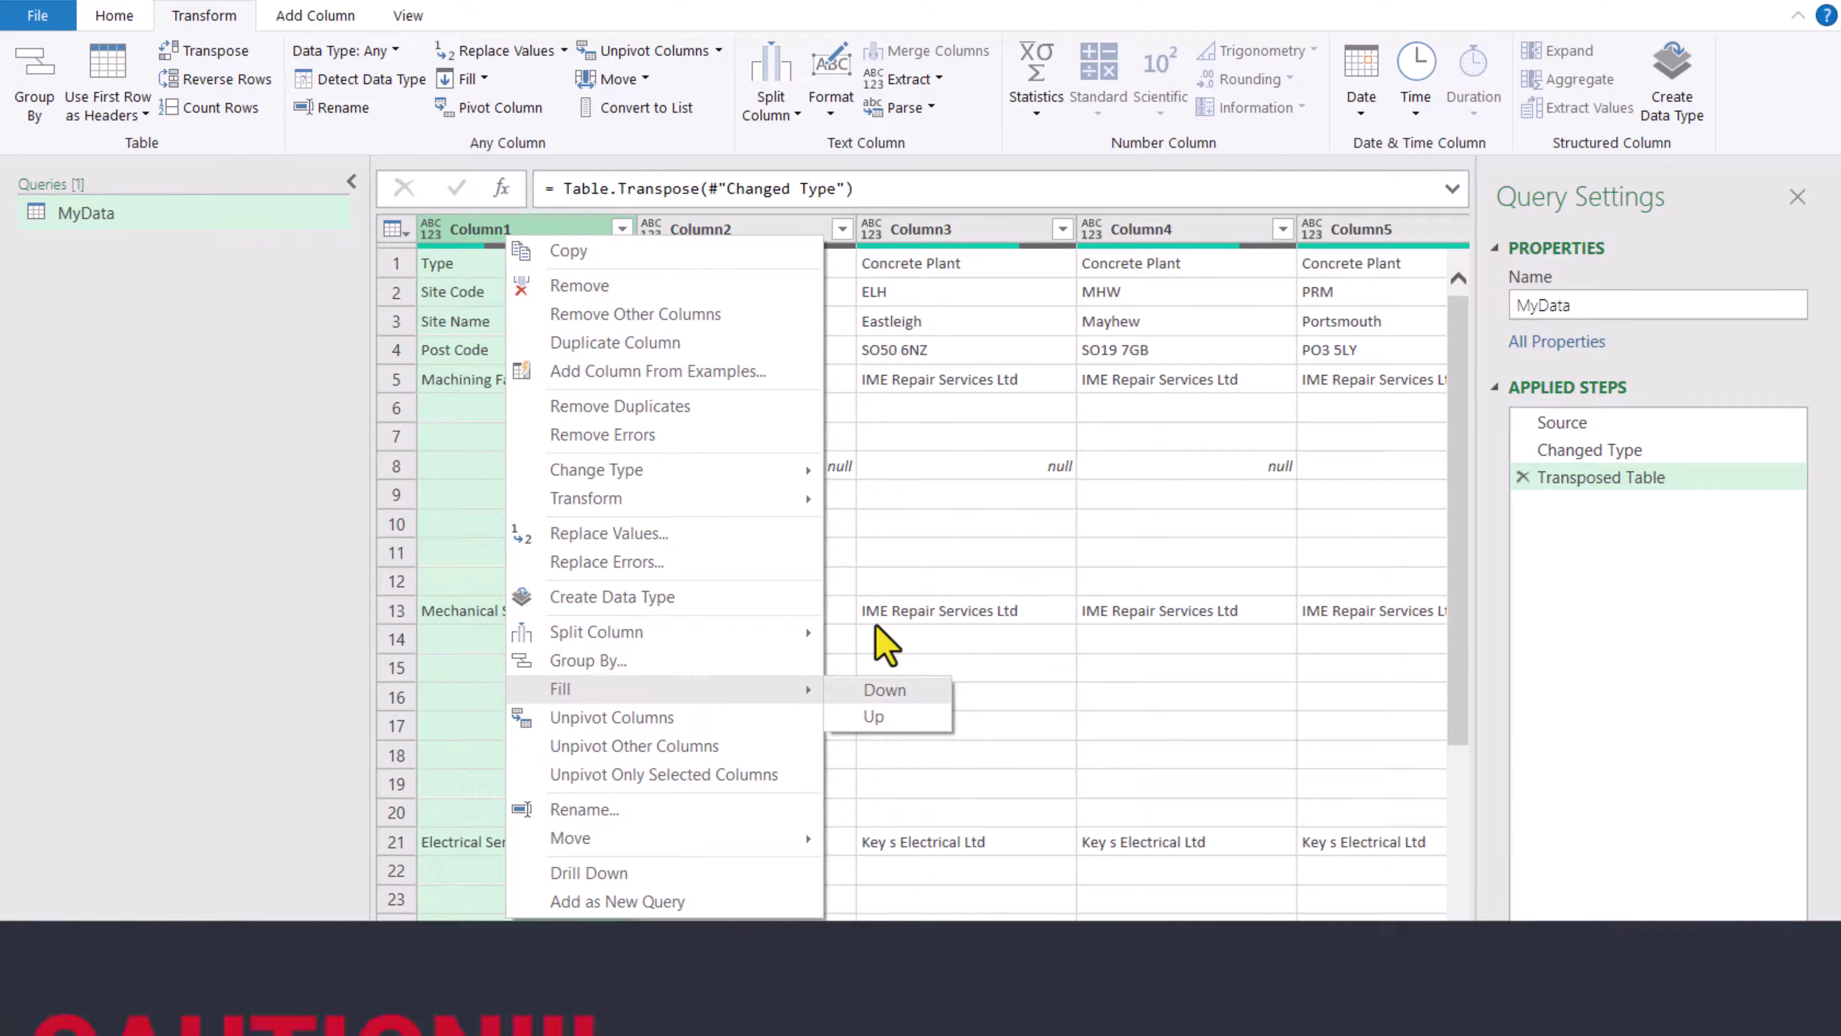
click(886, 559)
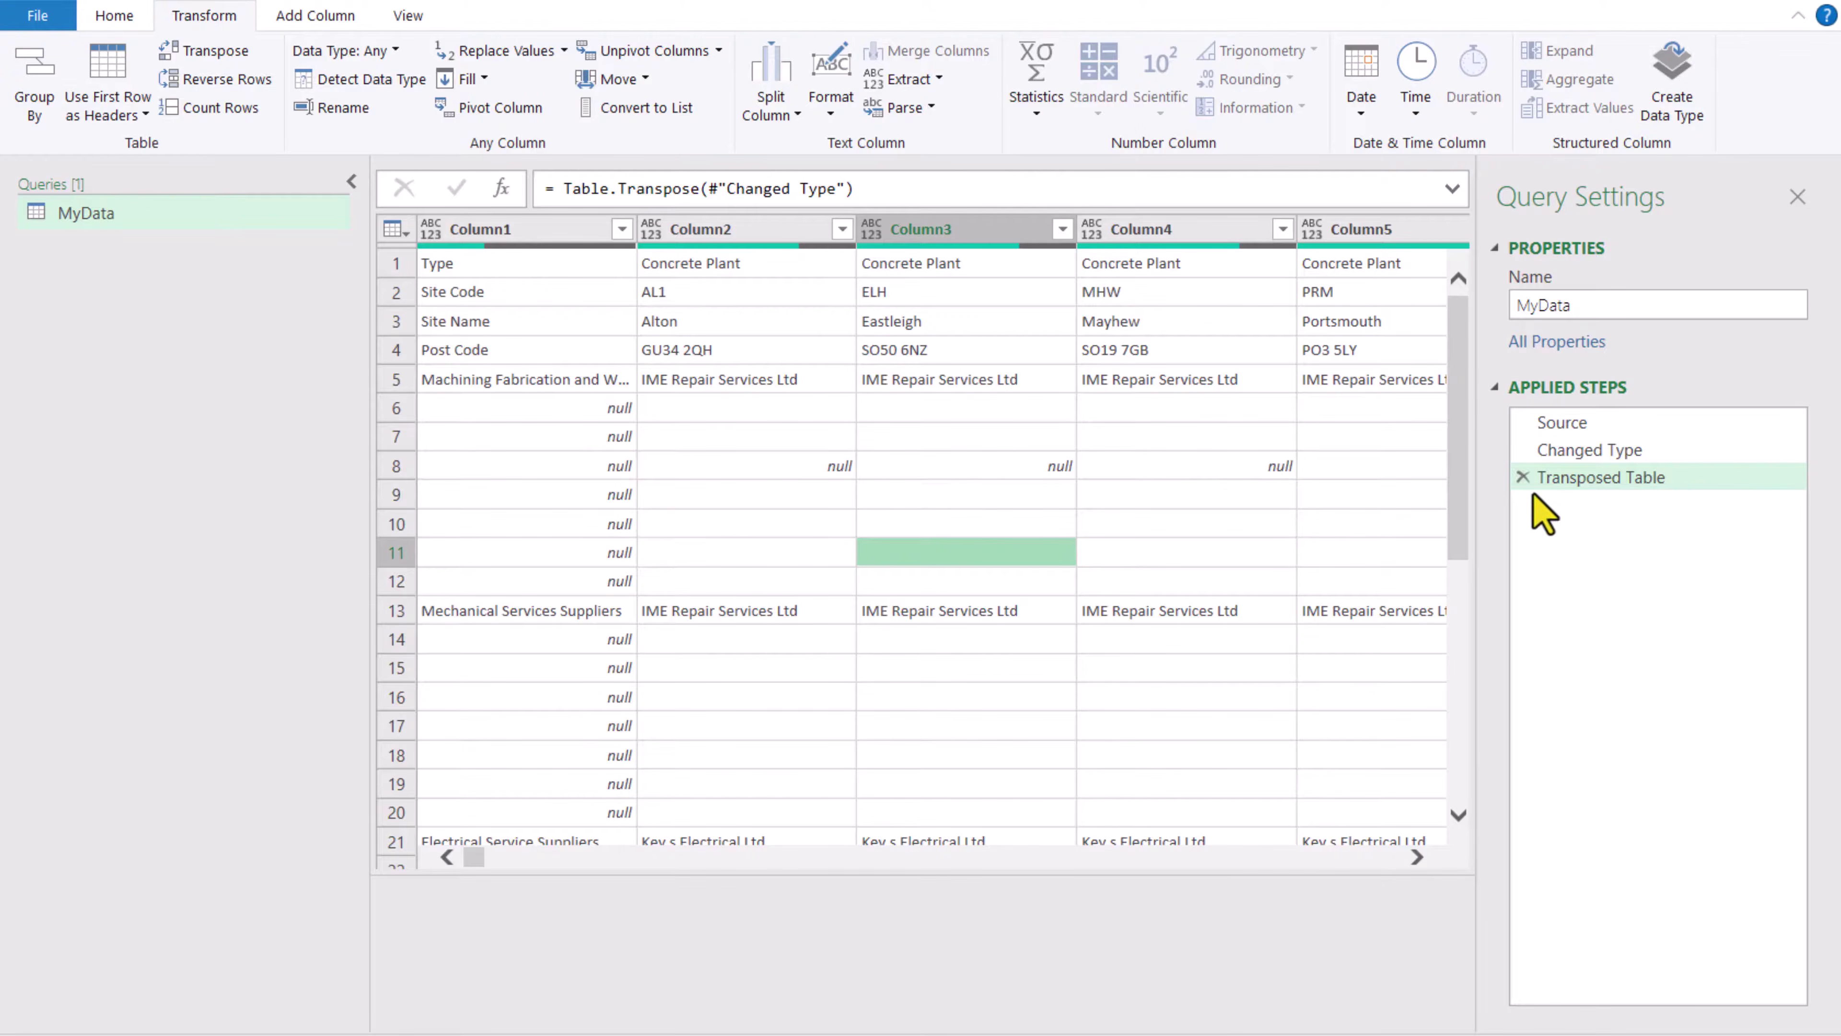
click(1522, 476)
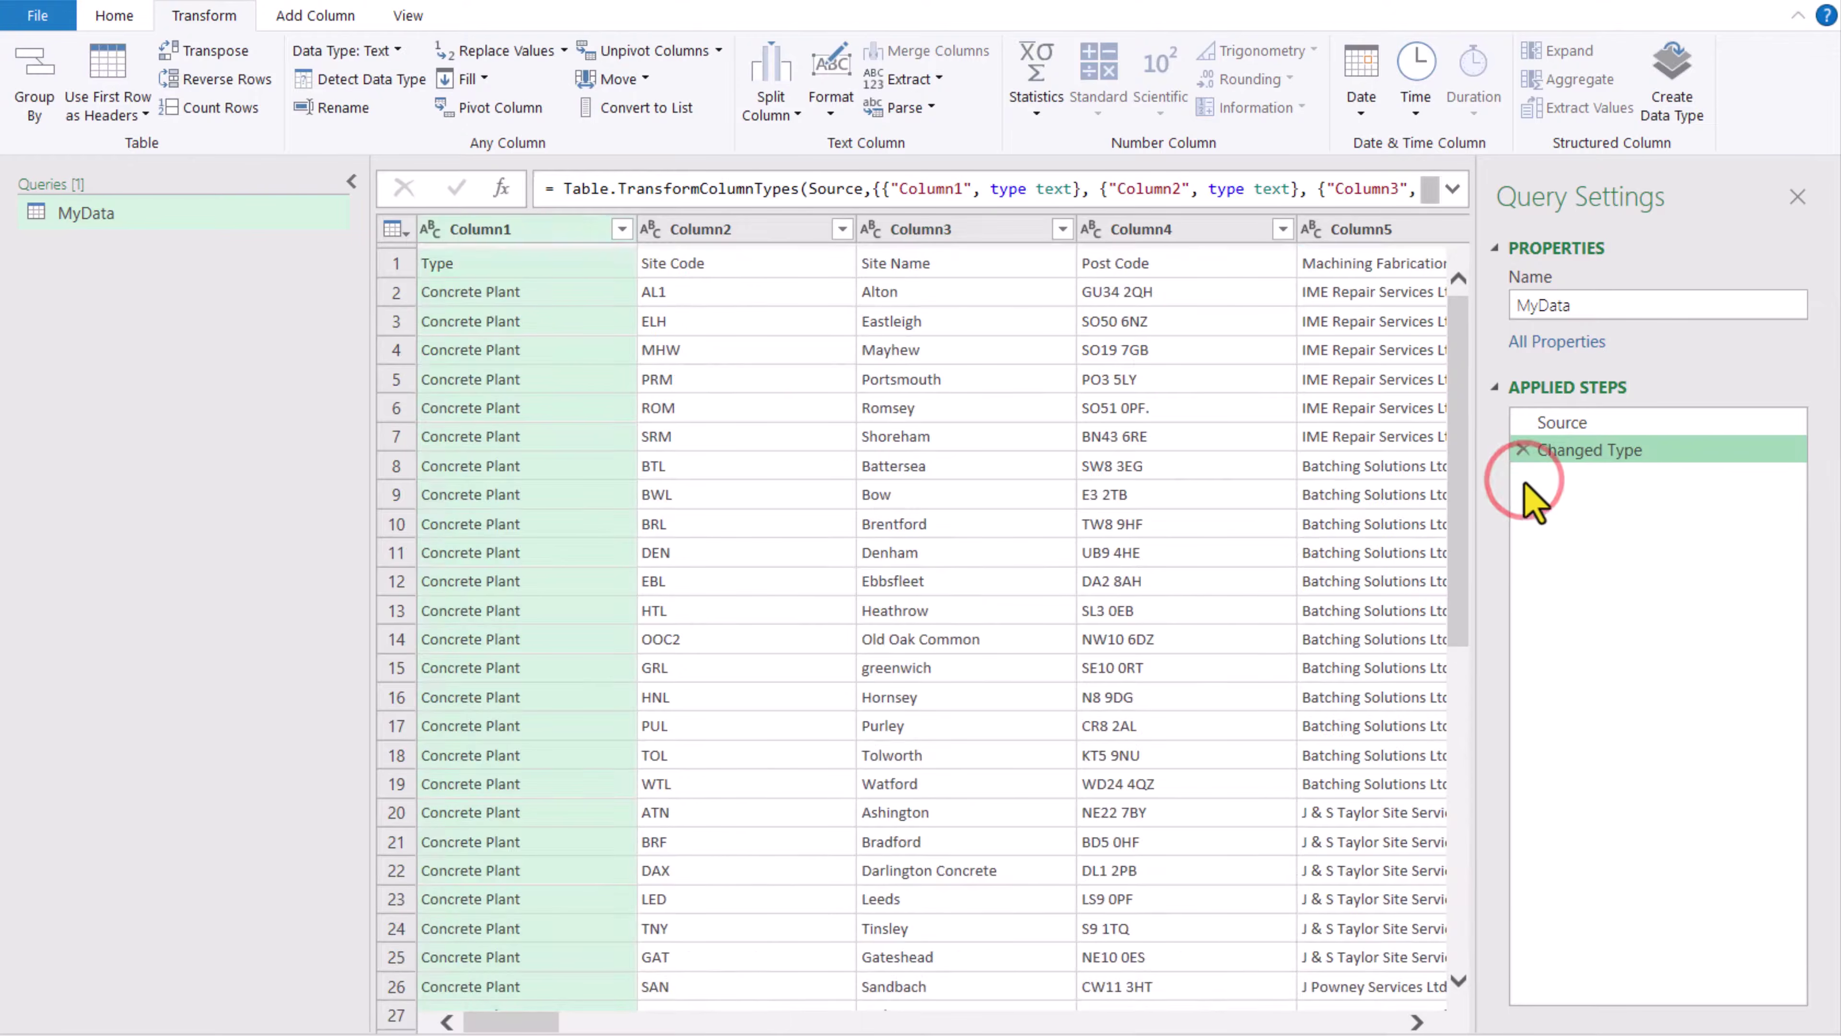
- Remove the Changed Type step from the MyData query and duplicate the query
click(1522, 450)
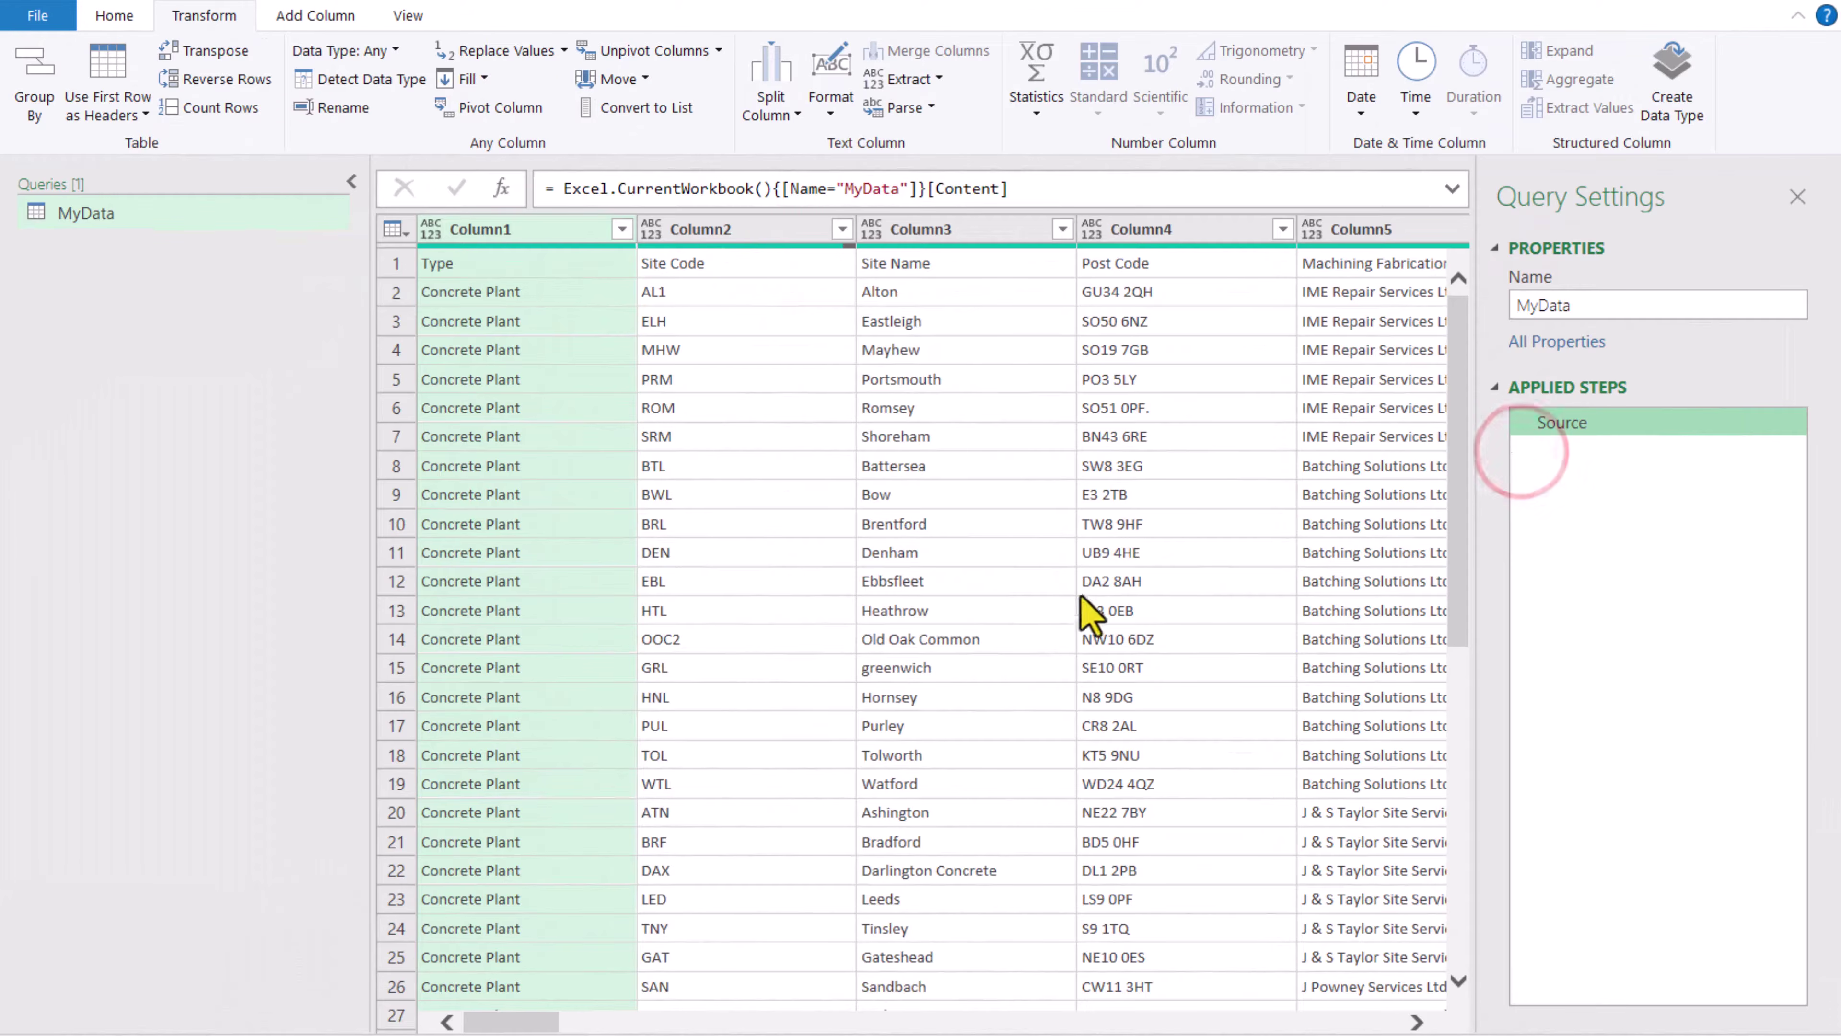
right_click(132, 215)
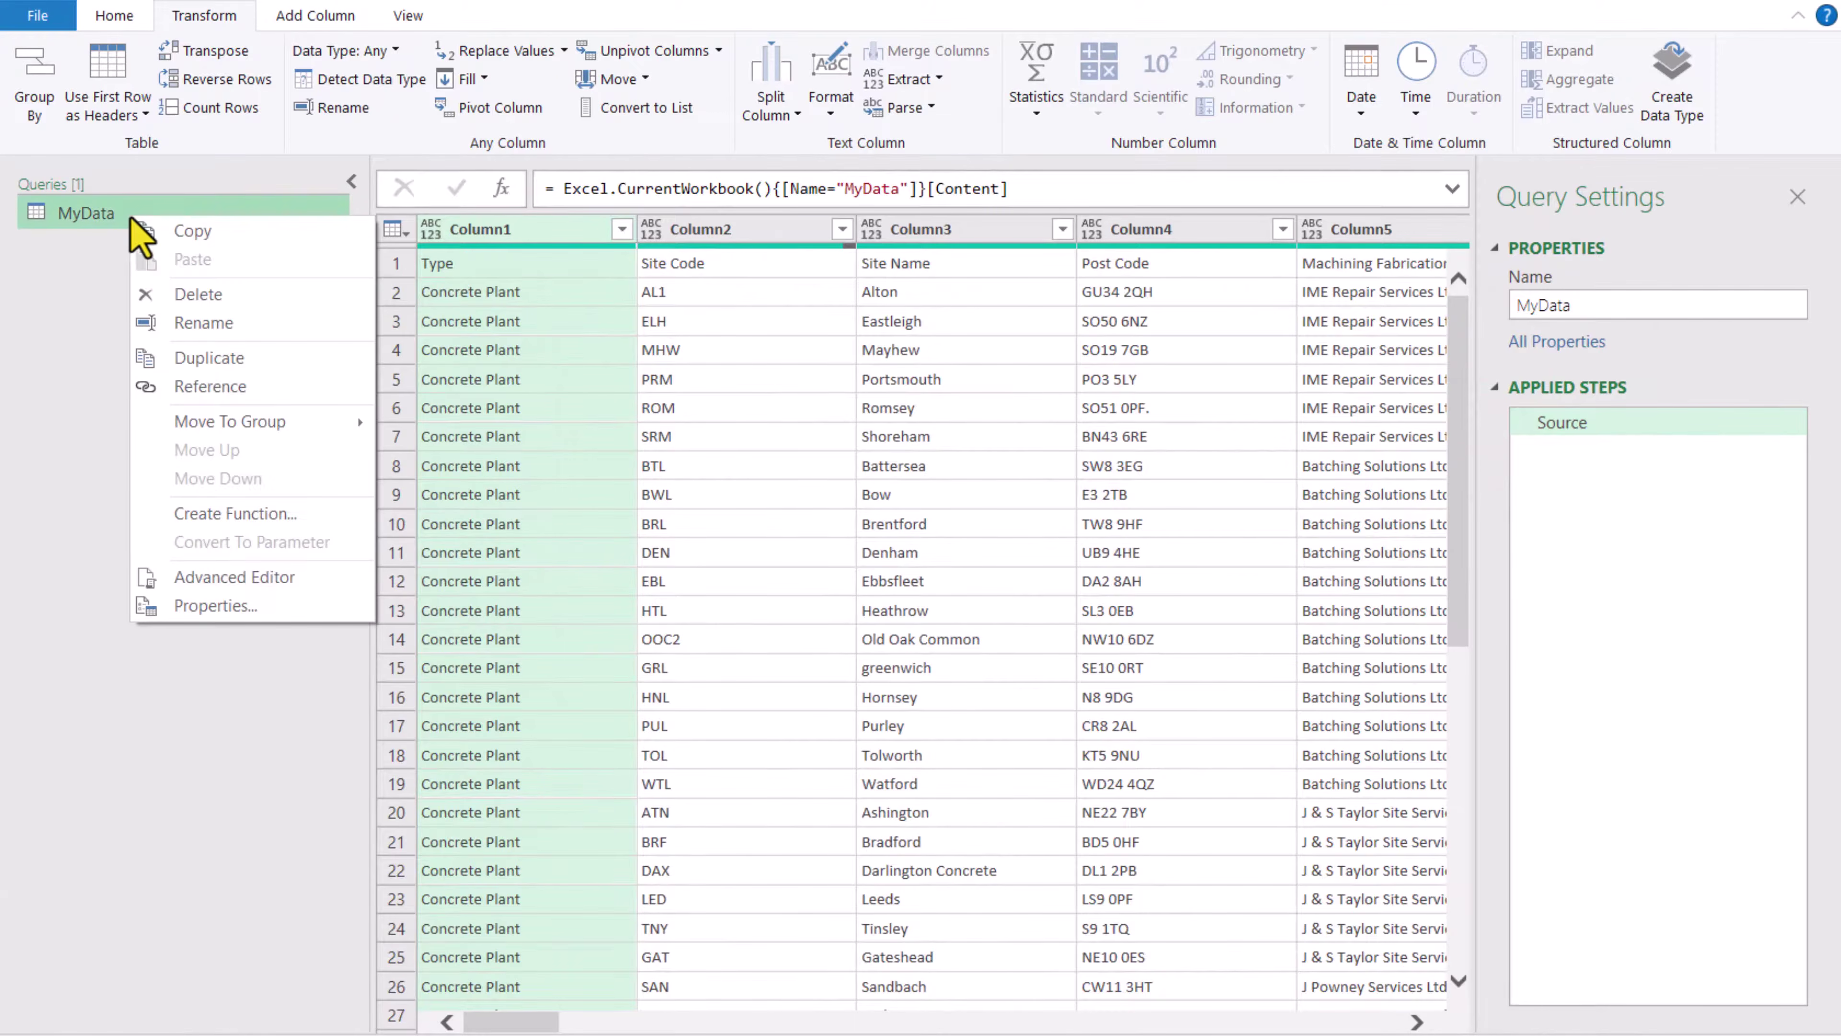
click(205, 361)
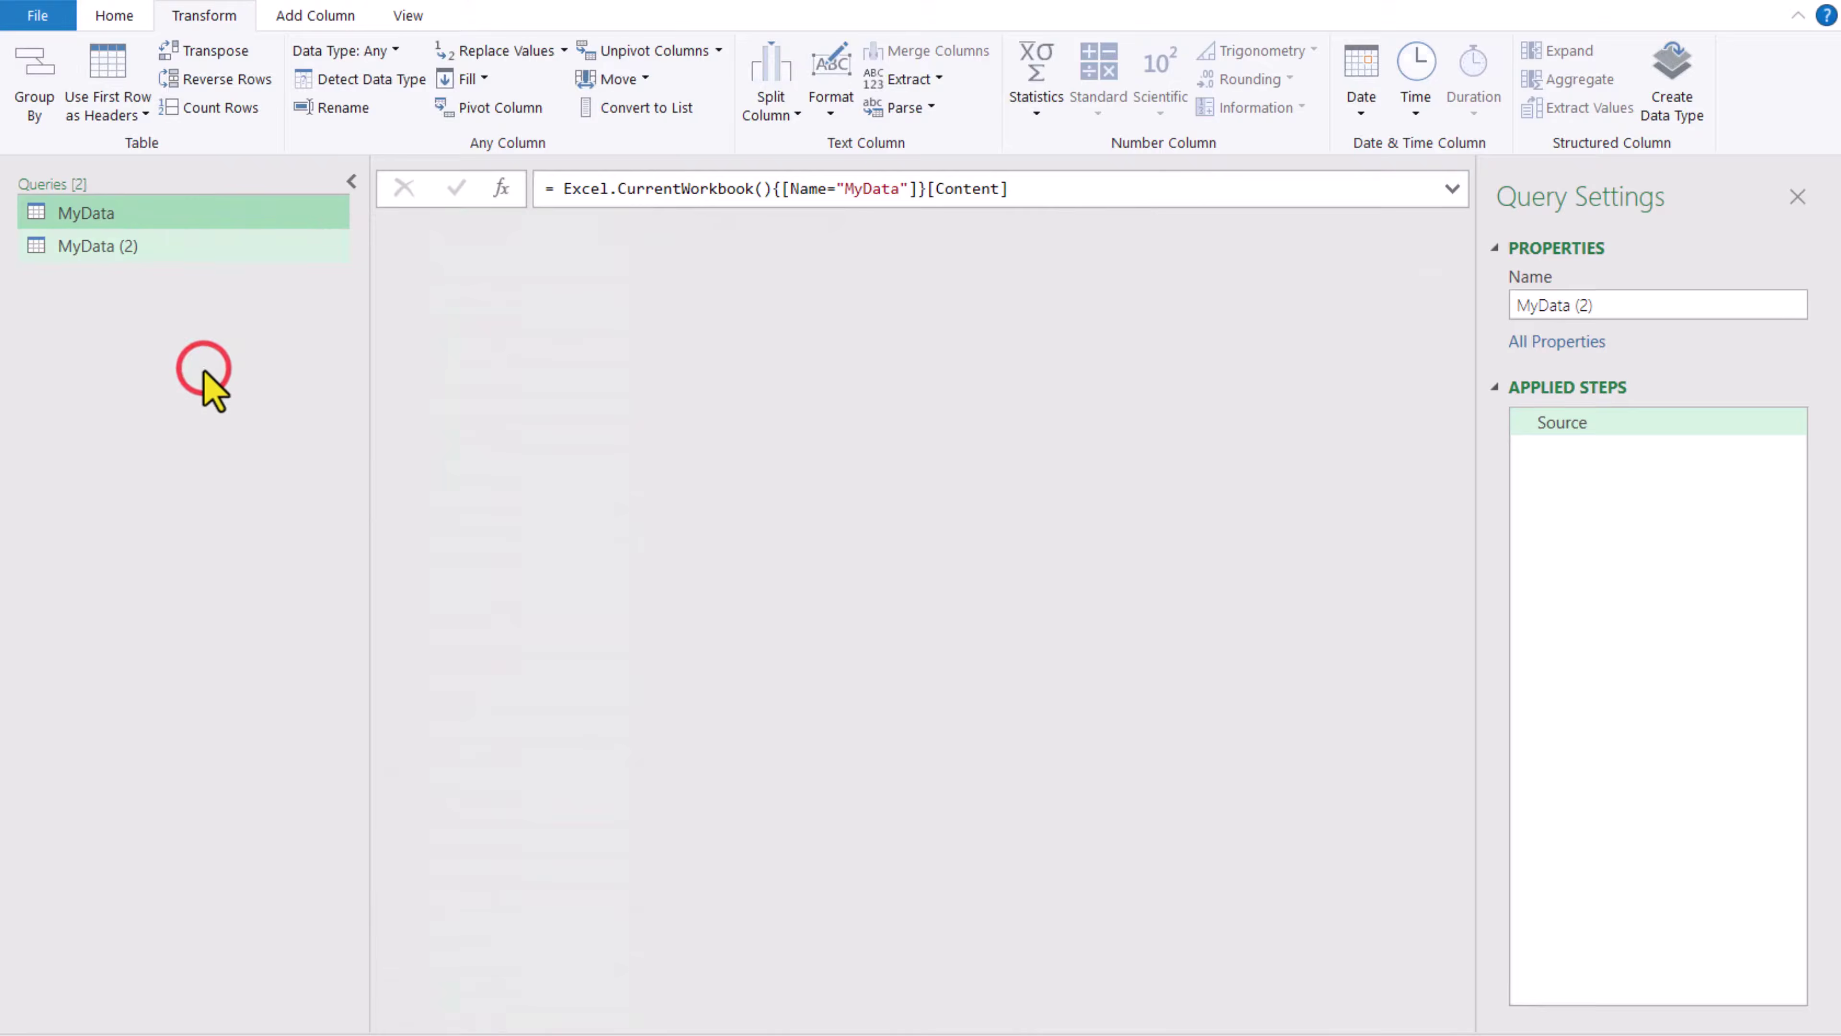
- Rename the duplicated query My Full Data
right_click(149, 251)
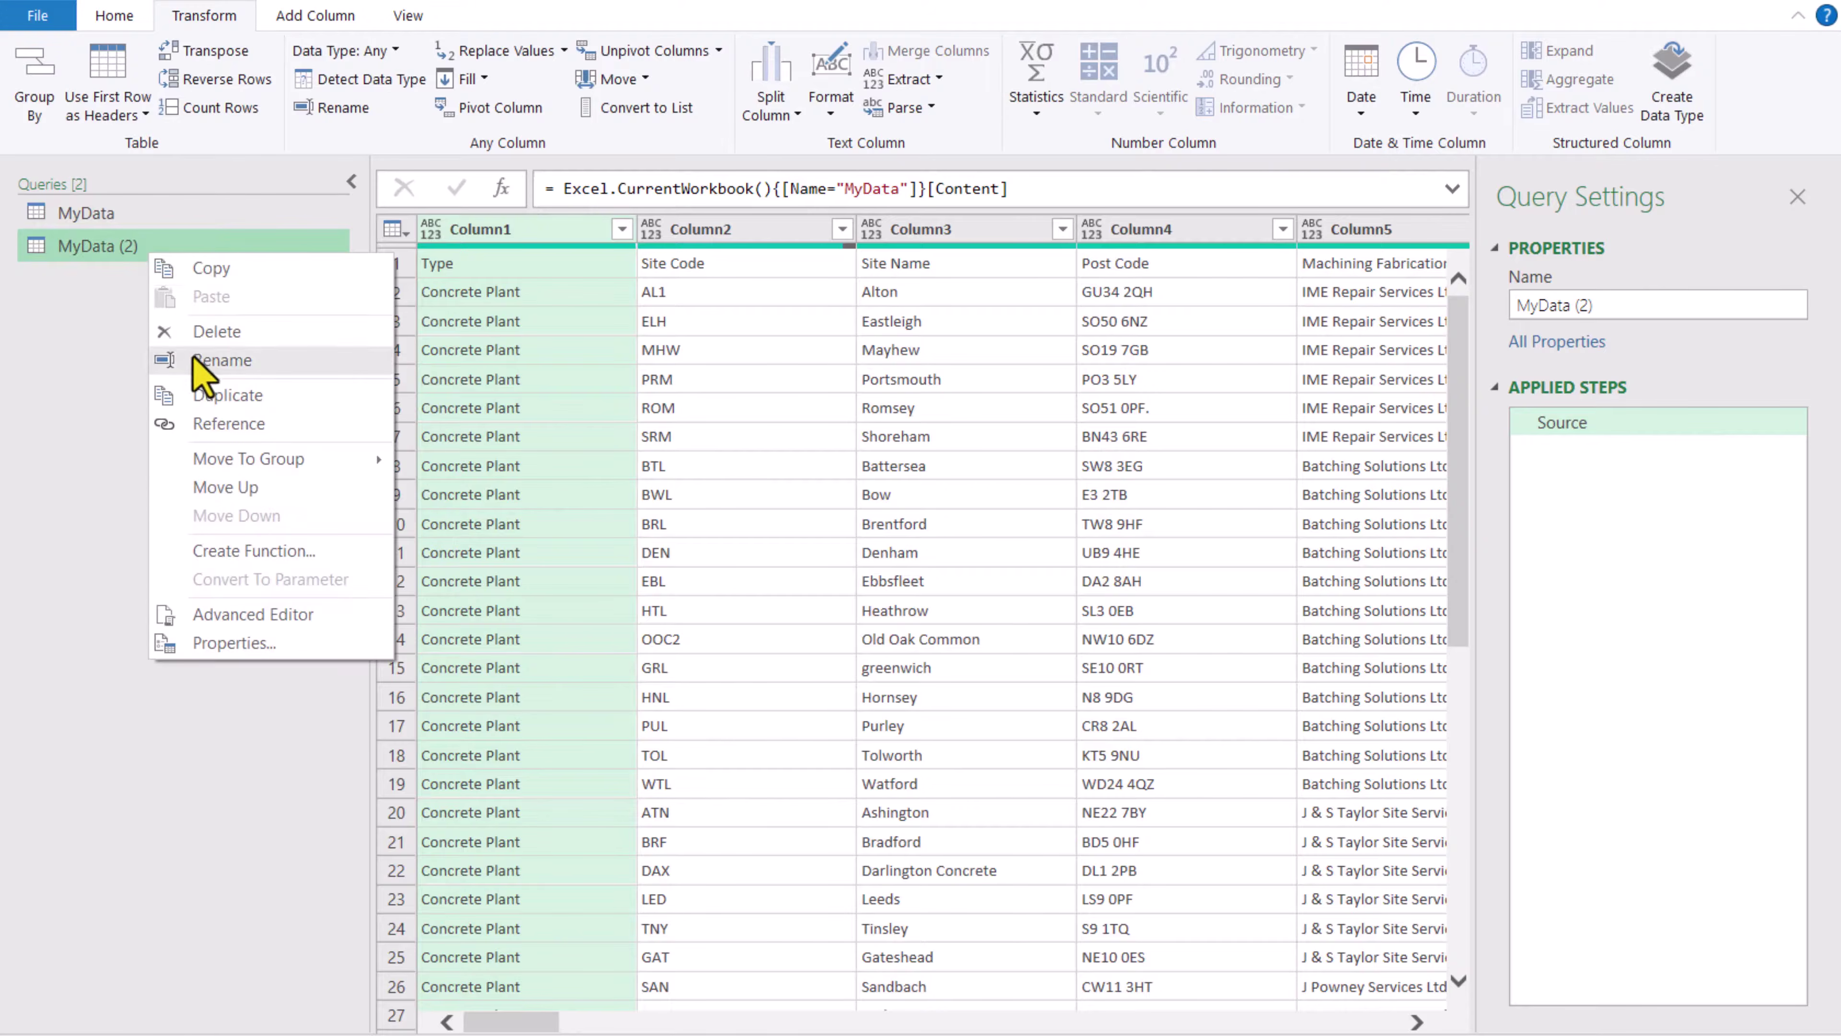
click(207, 360)
text(My Fu)
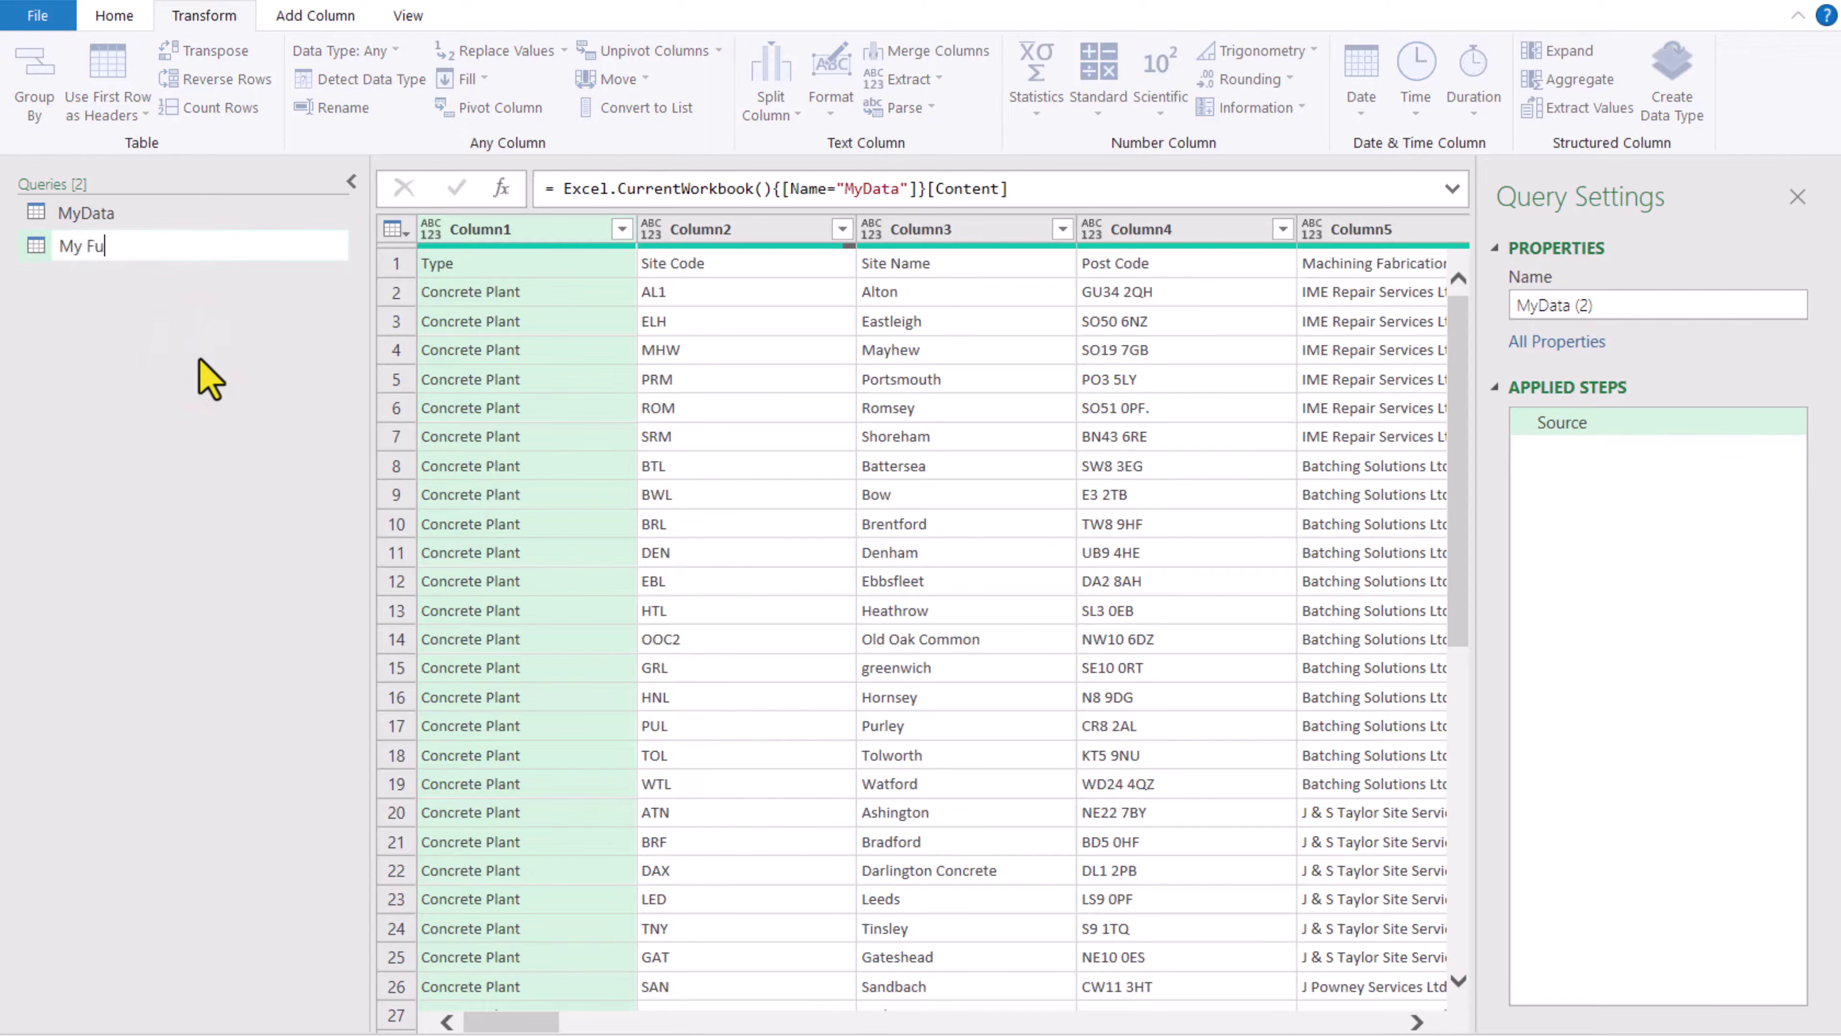
text(ll Data)
key(Return)
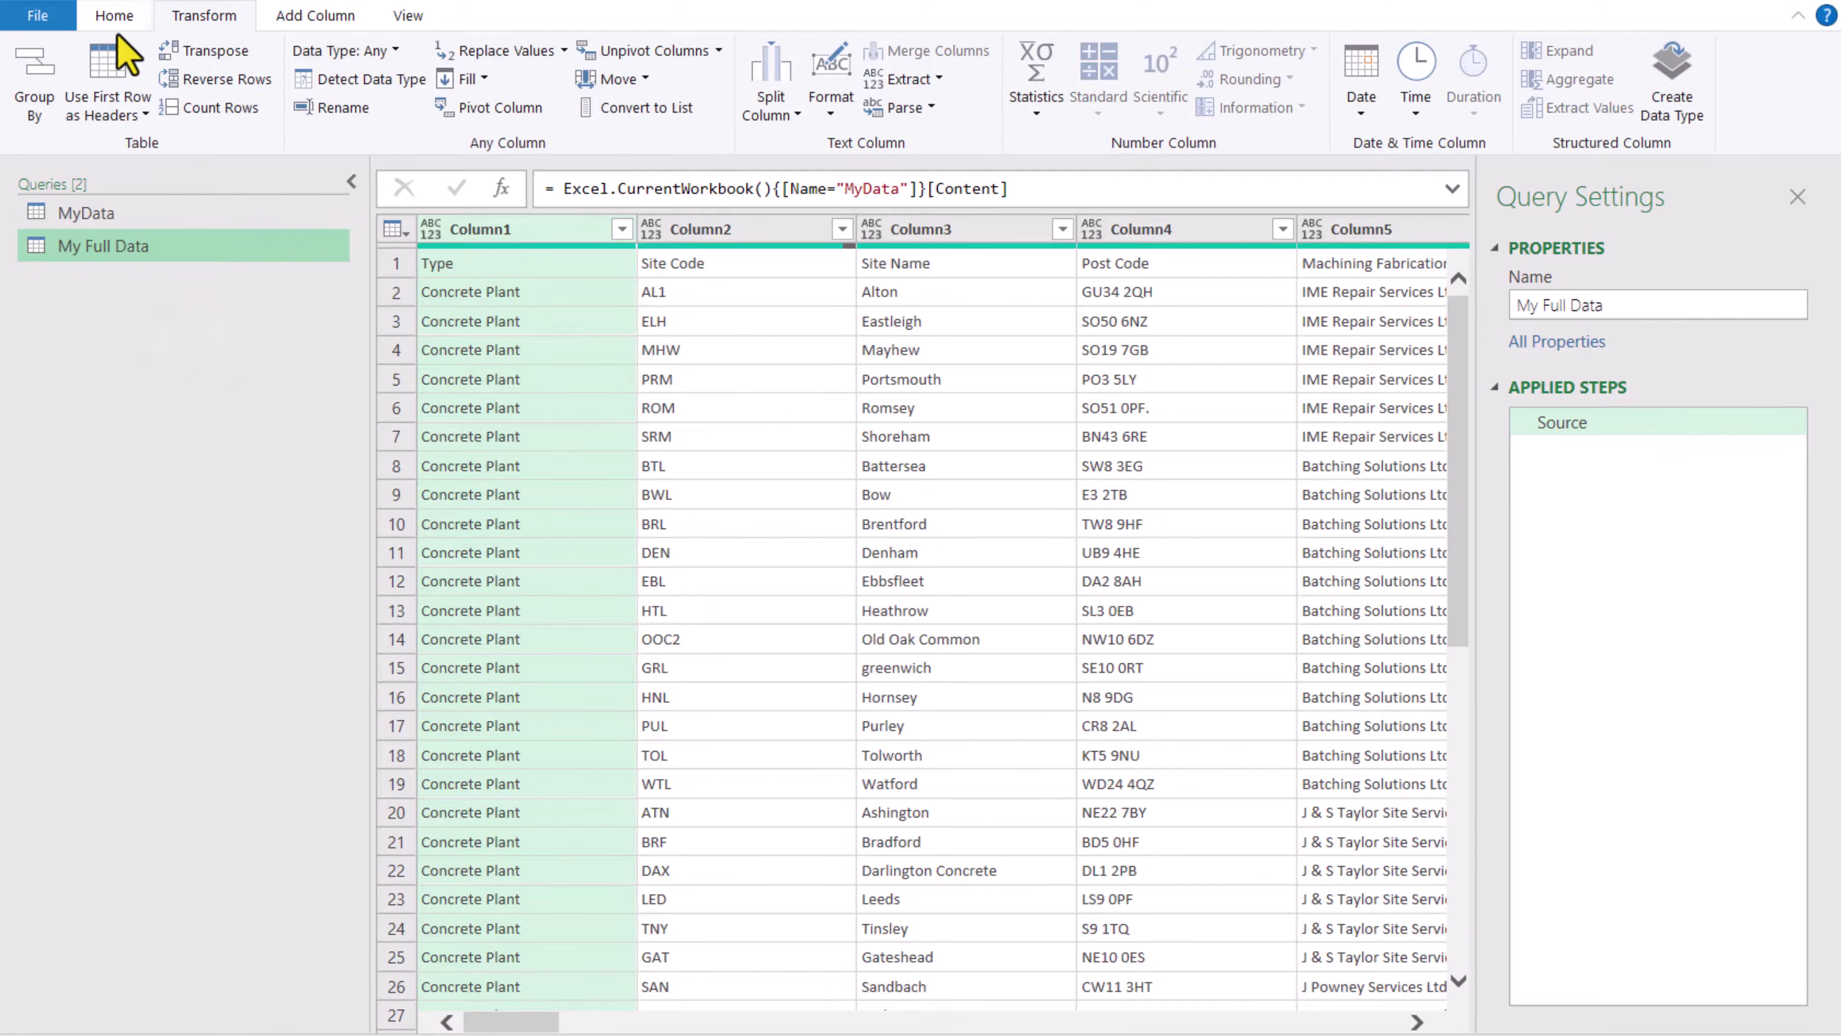
- Keep only the top 1 row of the My Full Data query, which holds the headers
click(116, 18)
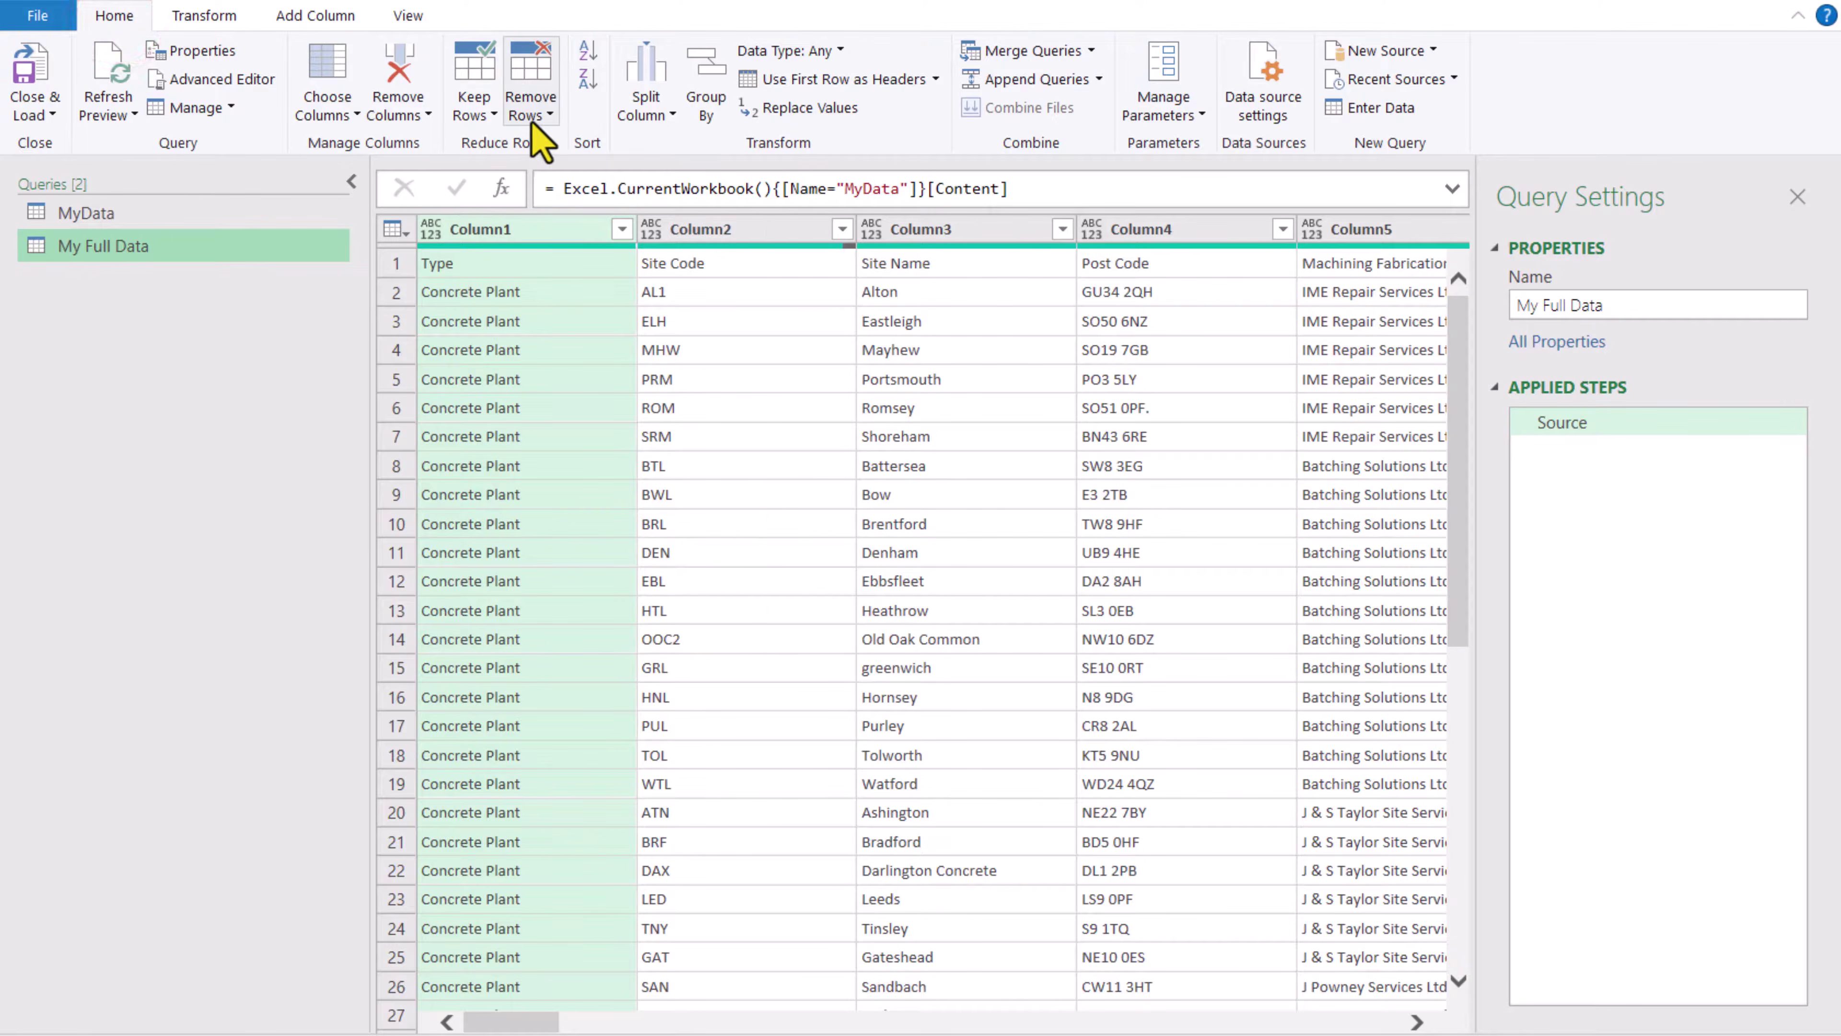
click(474, 109)
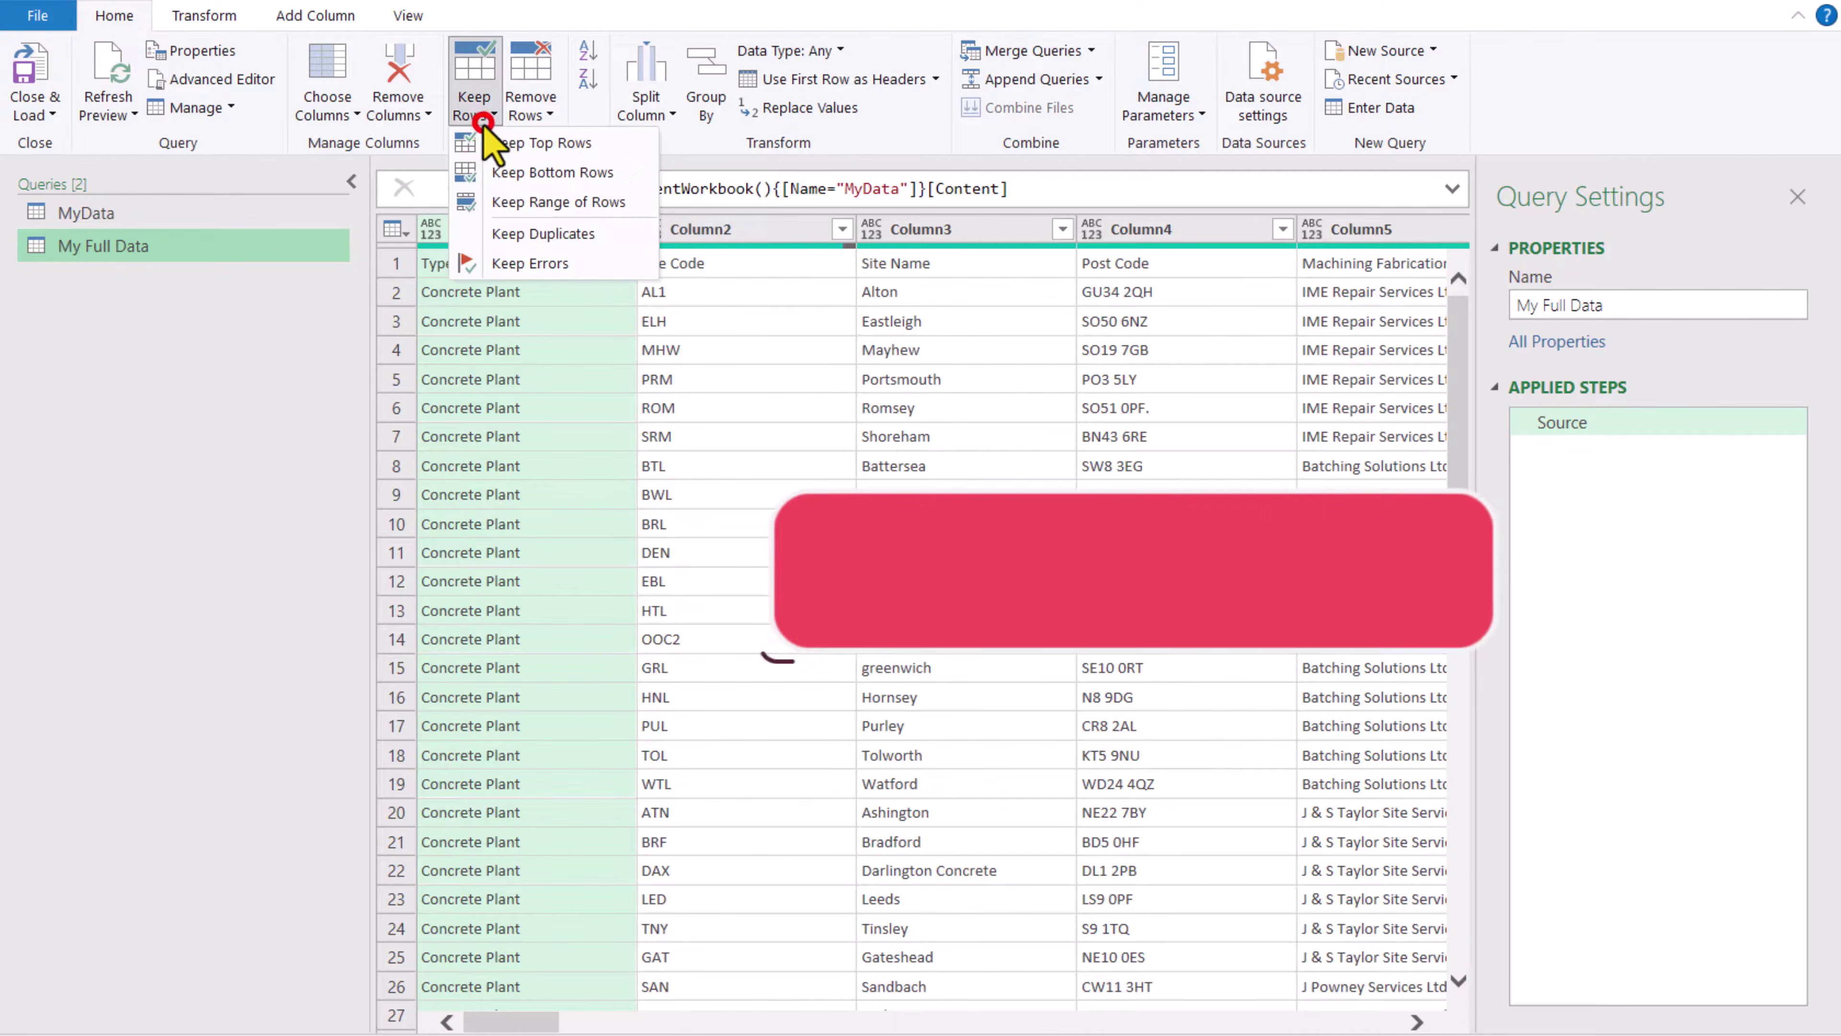
click(497, 144)
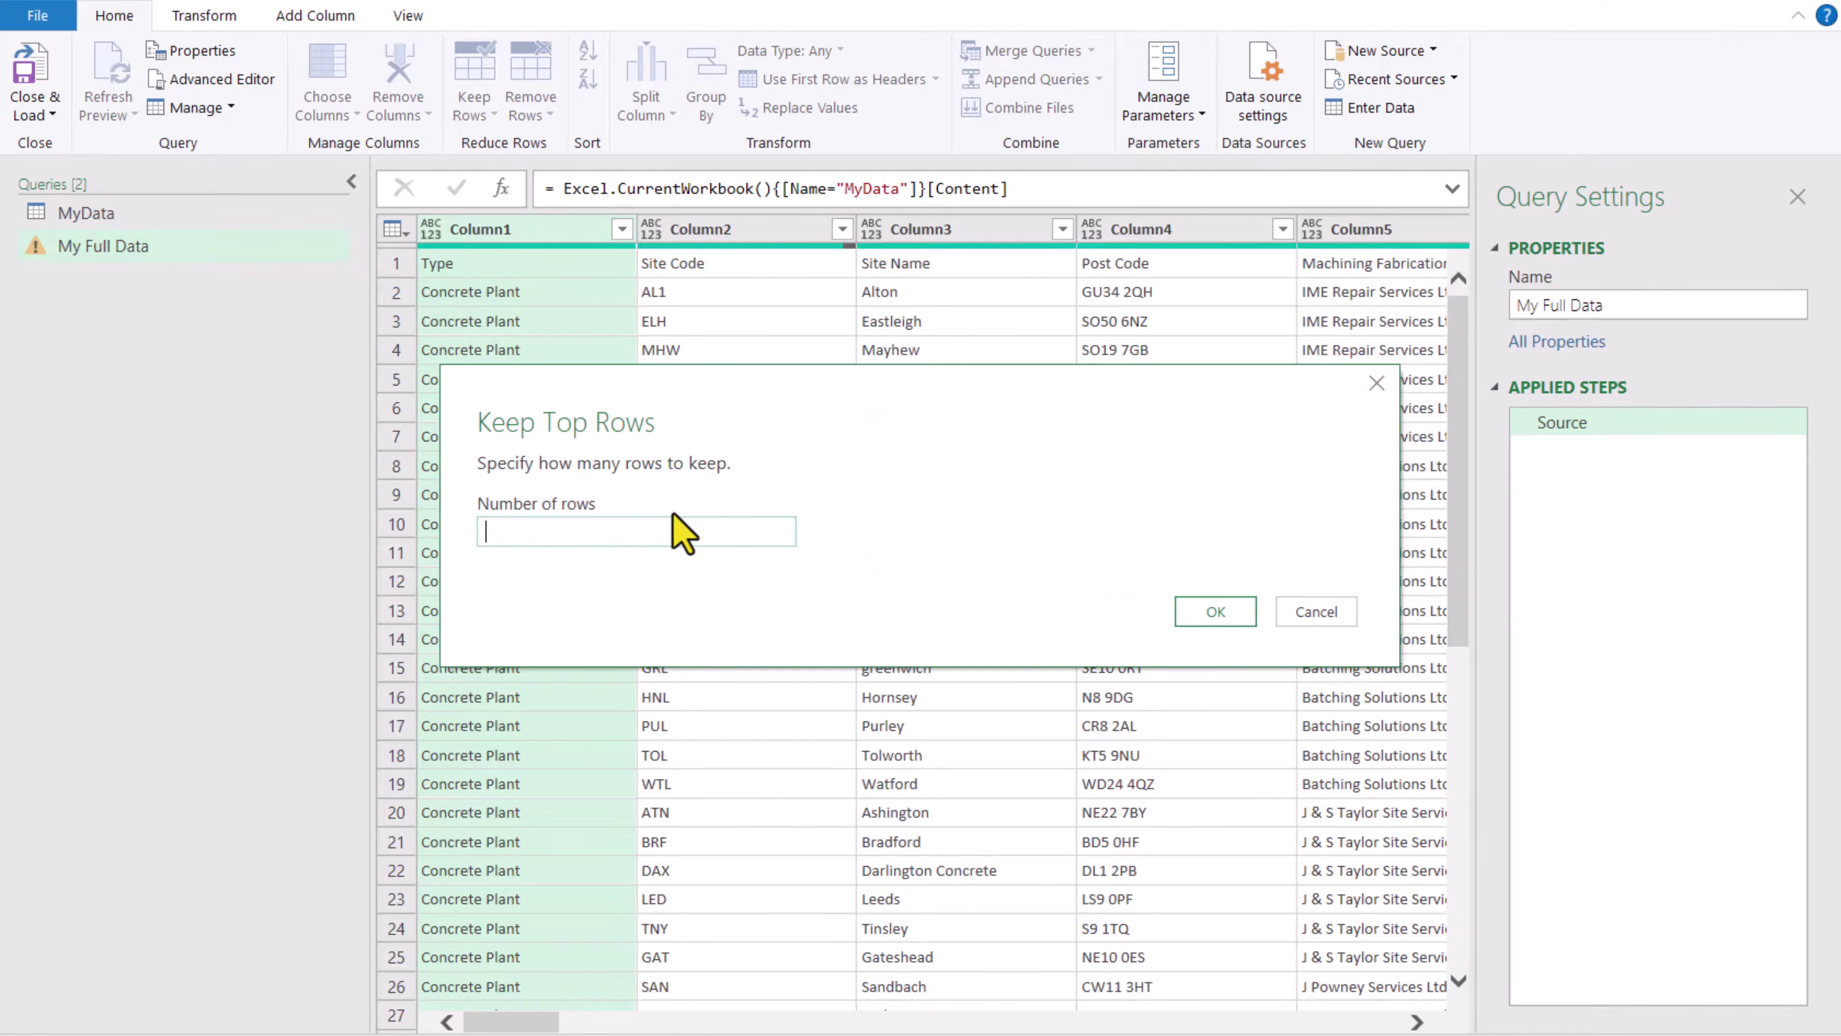
text(1)
click(1232, 612)
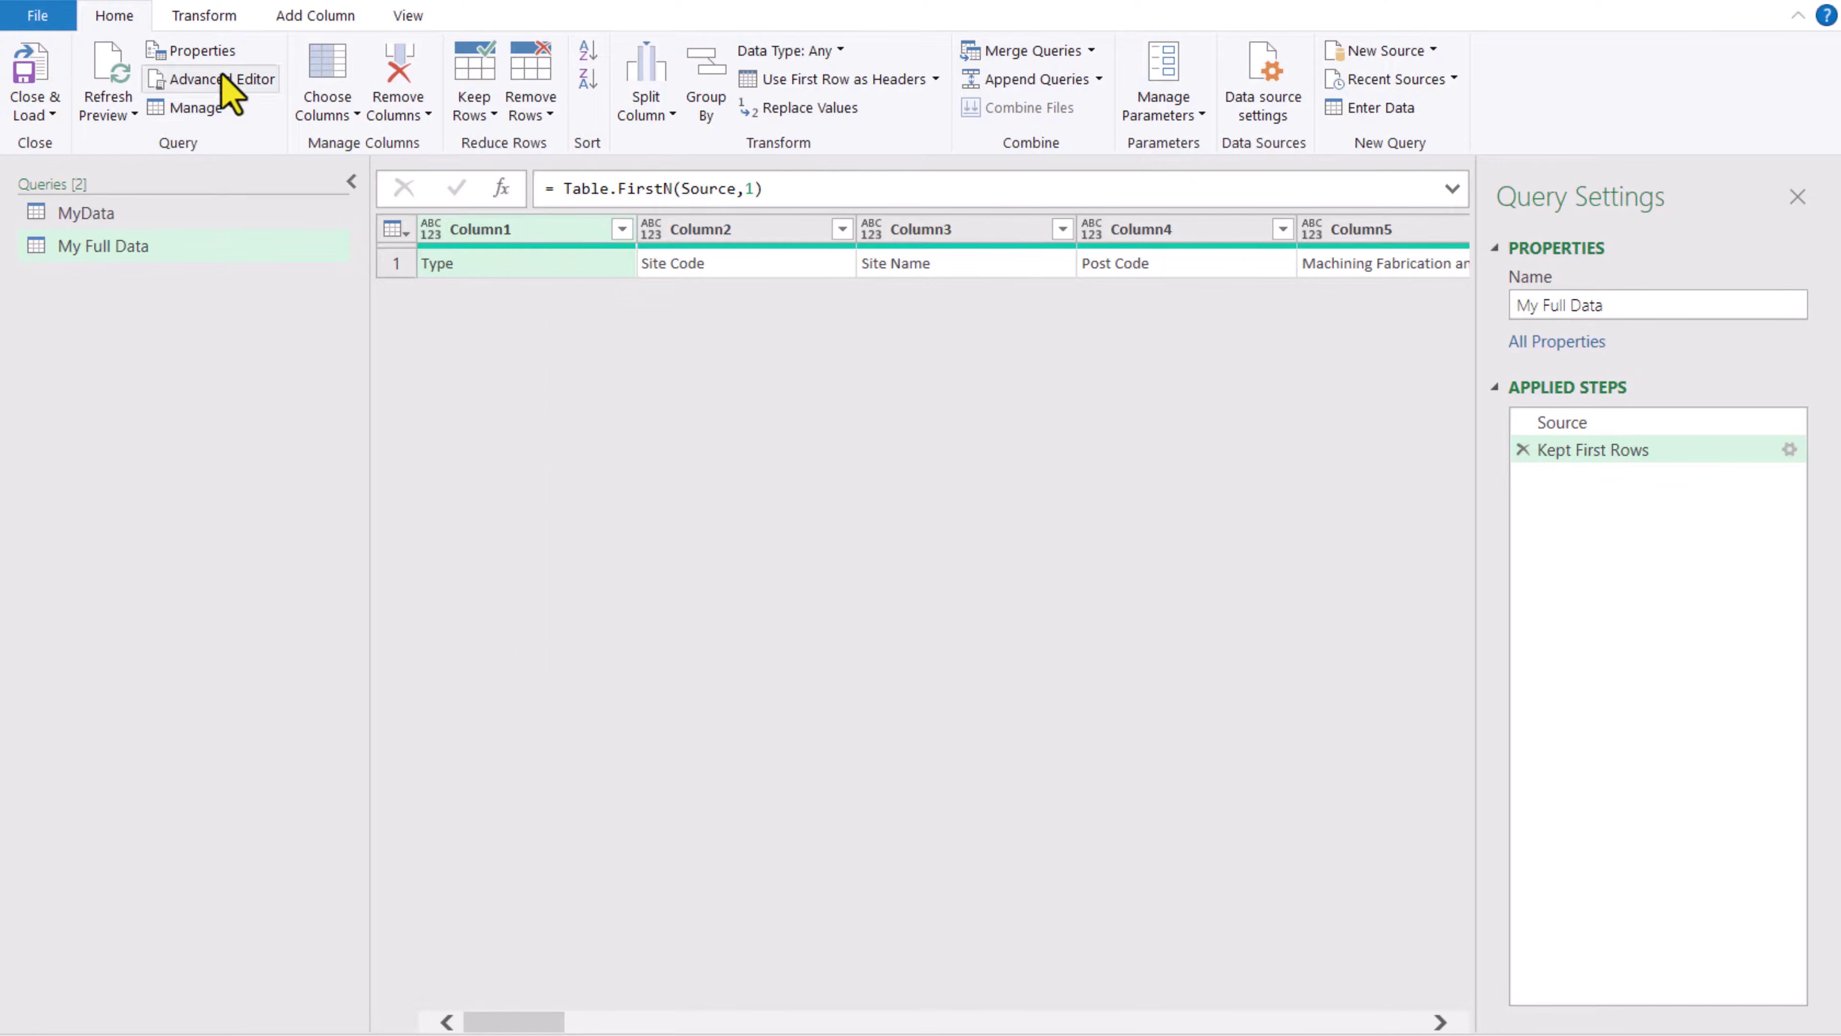
- Transpose the header row into a single column and fill the empty cells of Column1 down
click(201, 14)
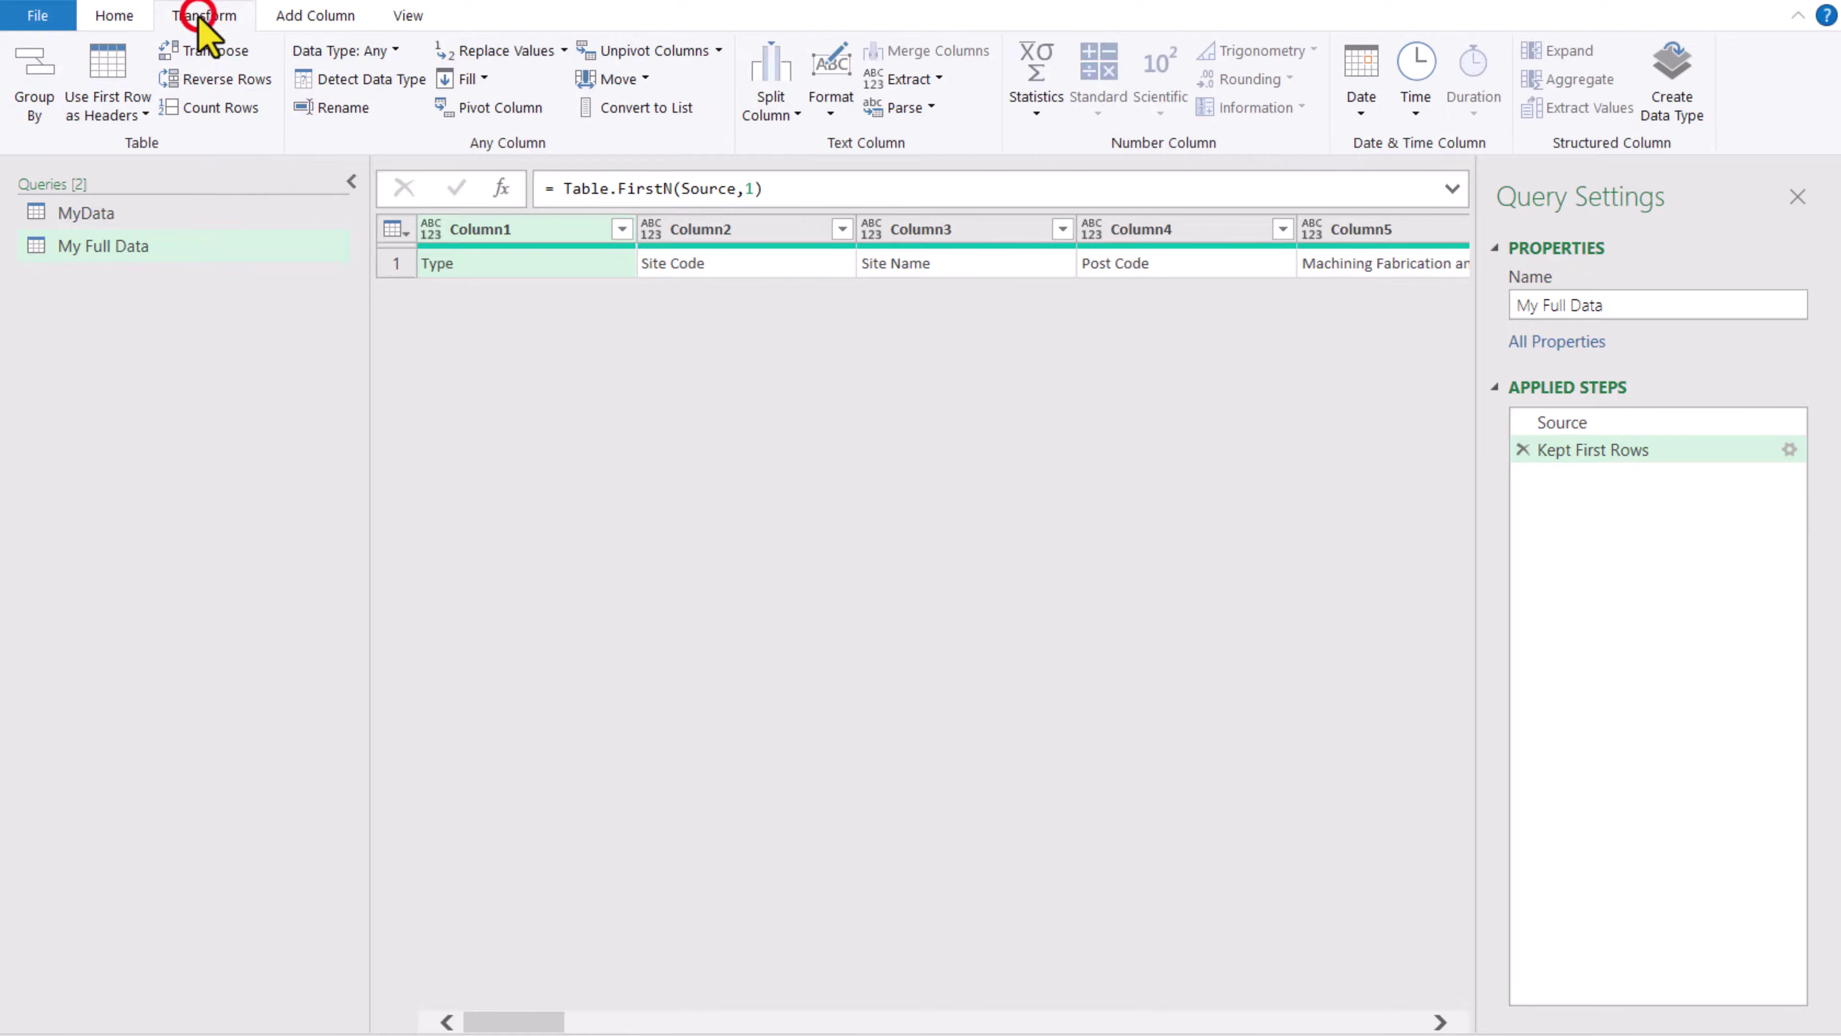
click(205, 52)
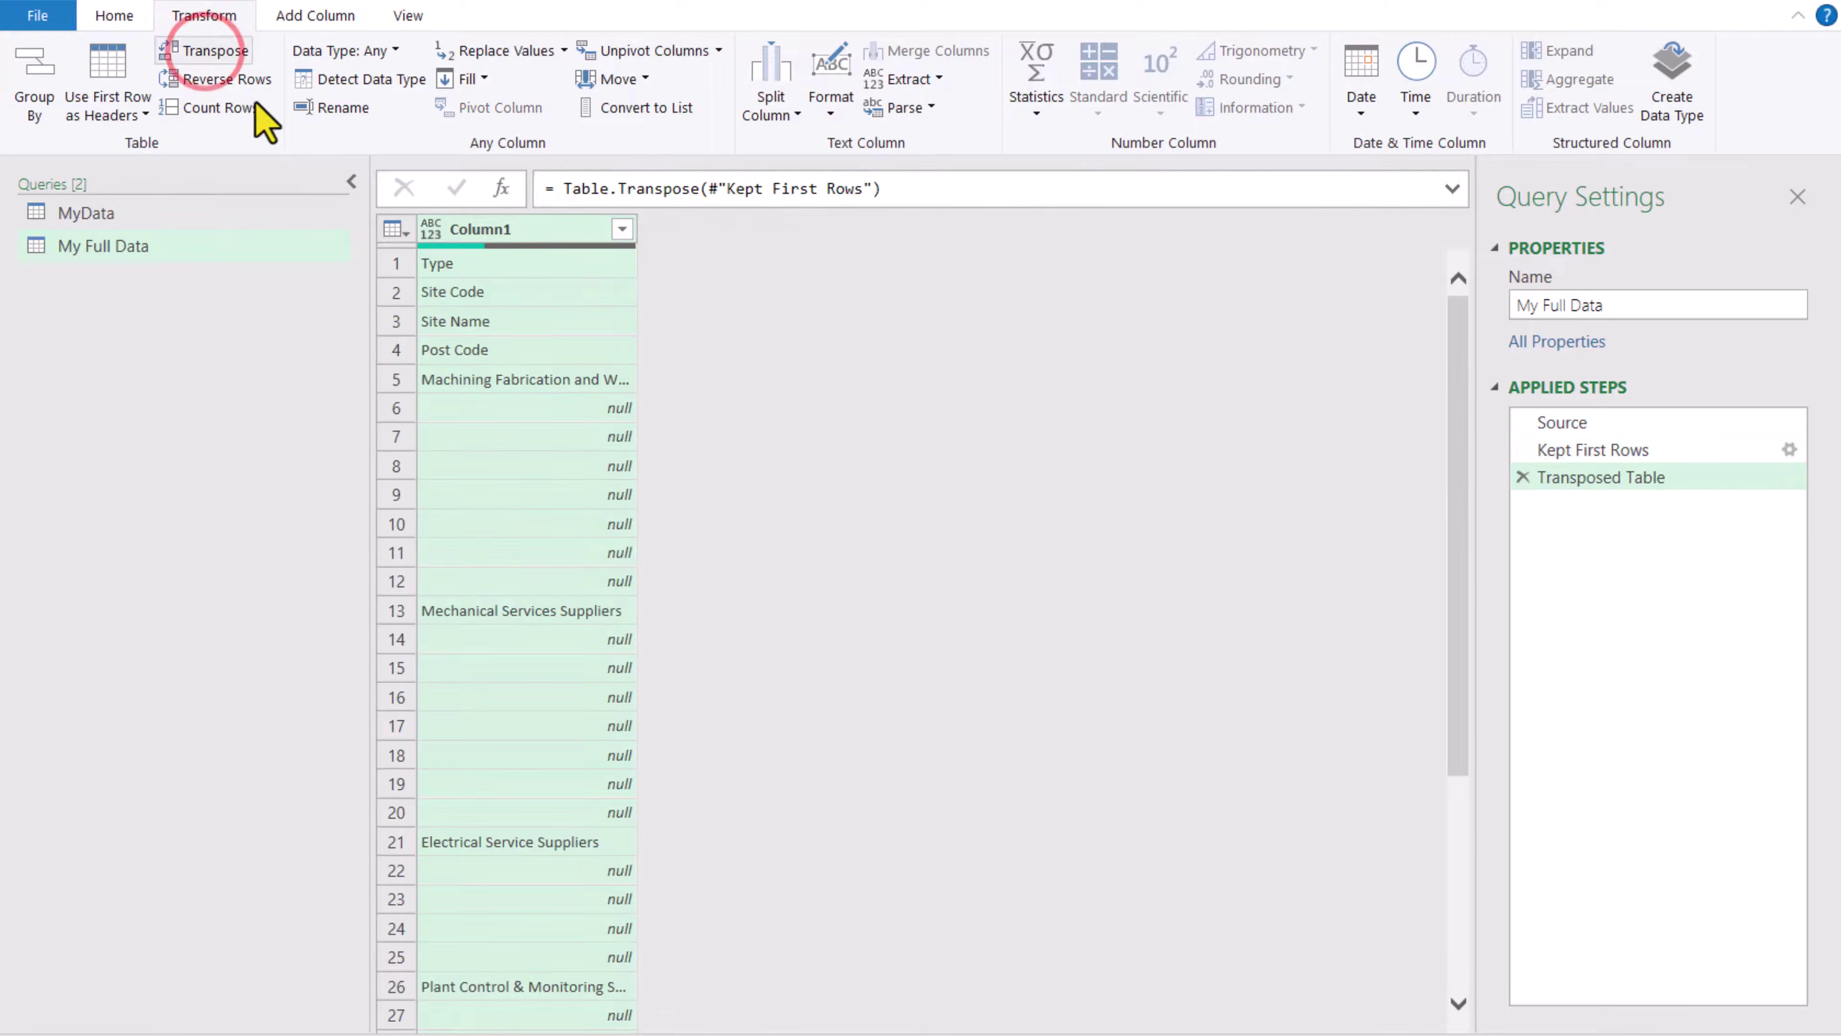
right_click(479, 242)
mouse_move(788, 696)
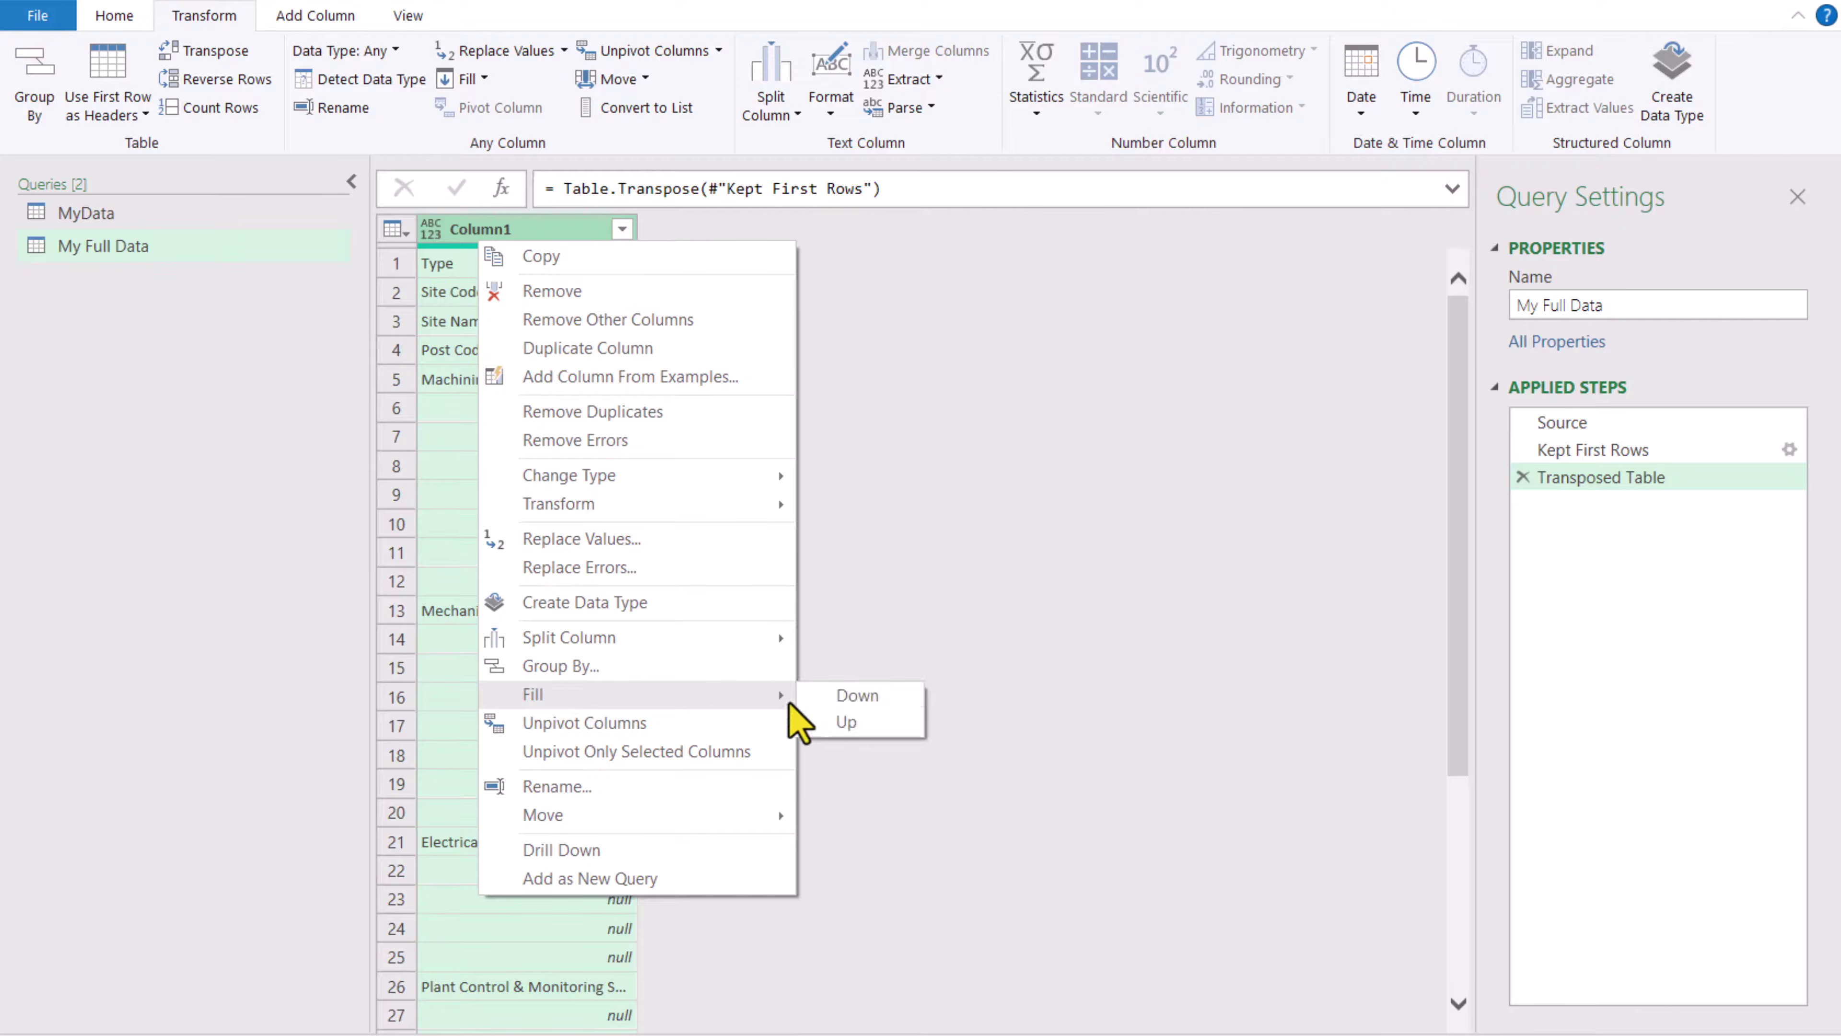
click(854, 696)
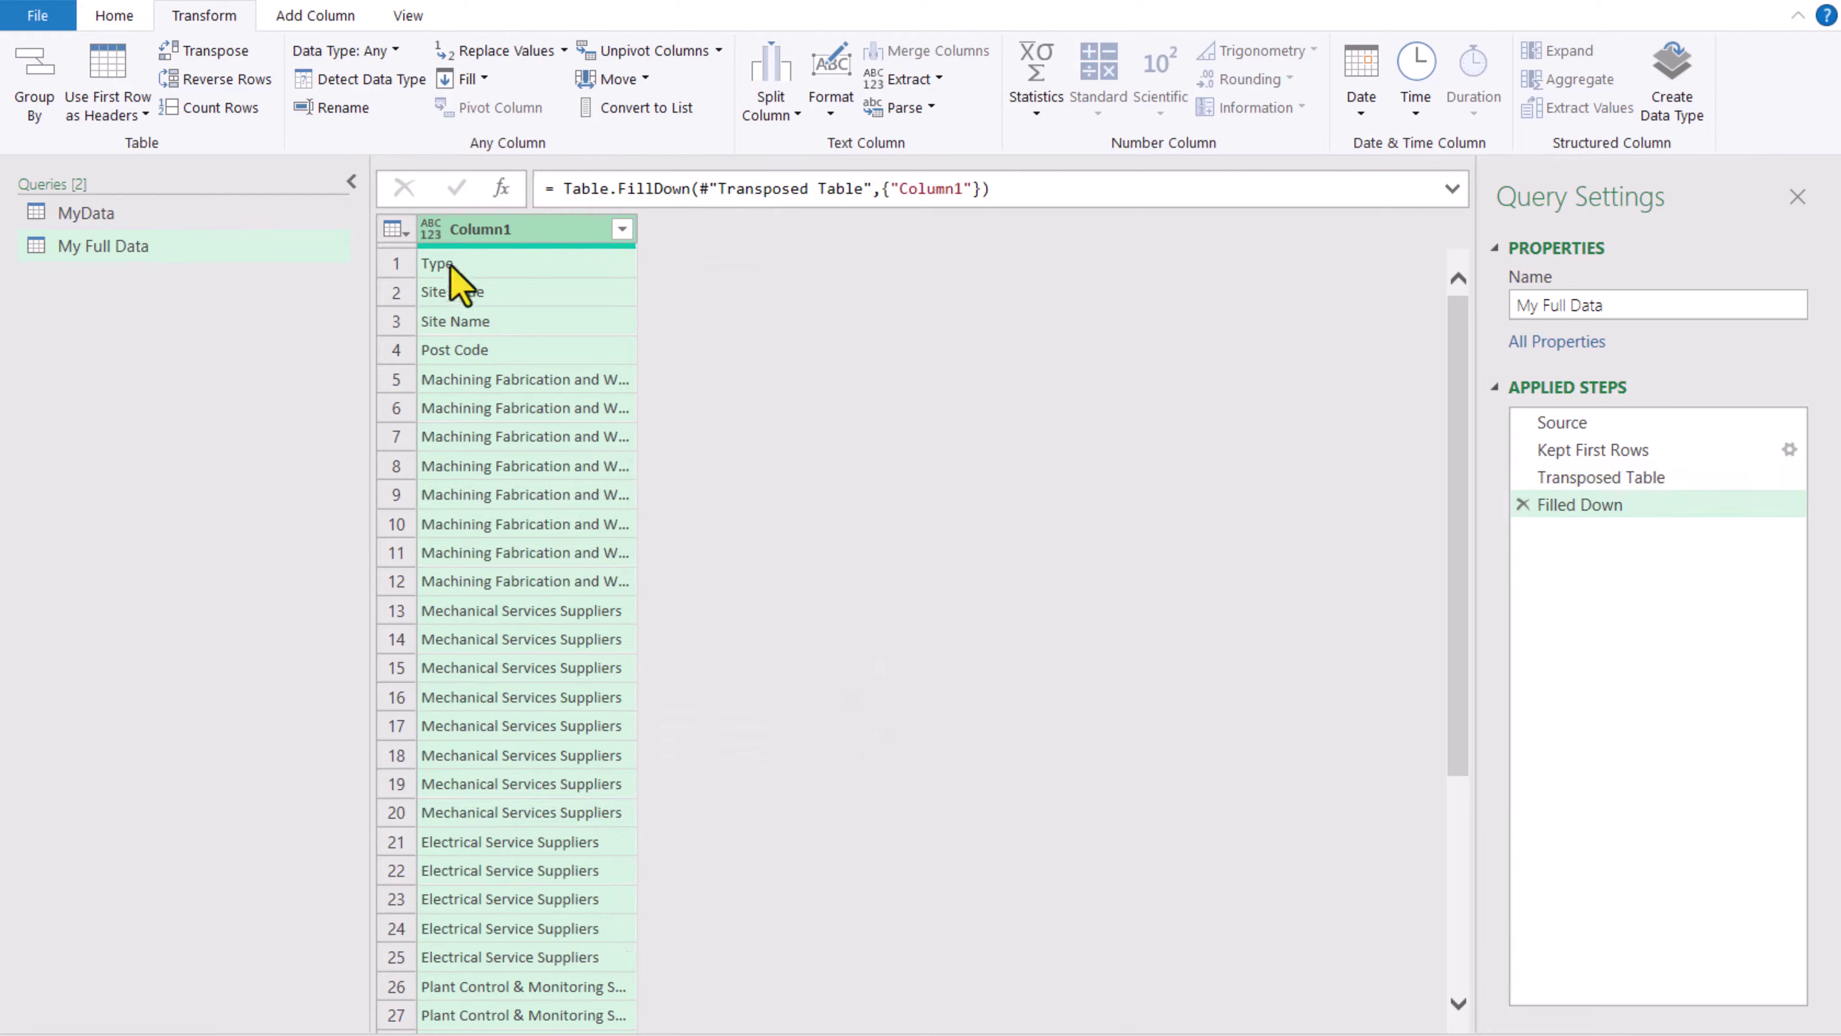
- Transpose the filled header column back into a row, and remove the top 1 row from the MyData query
click(243, 56)
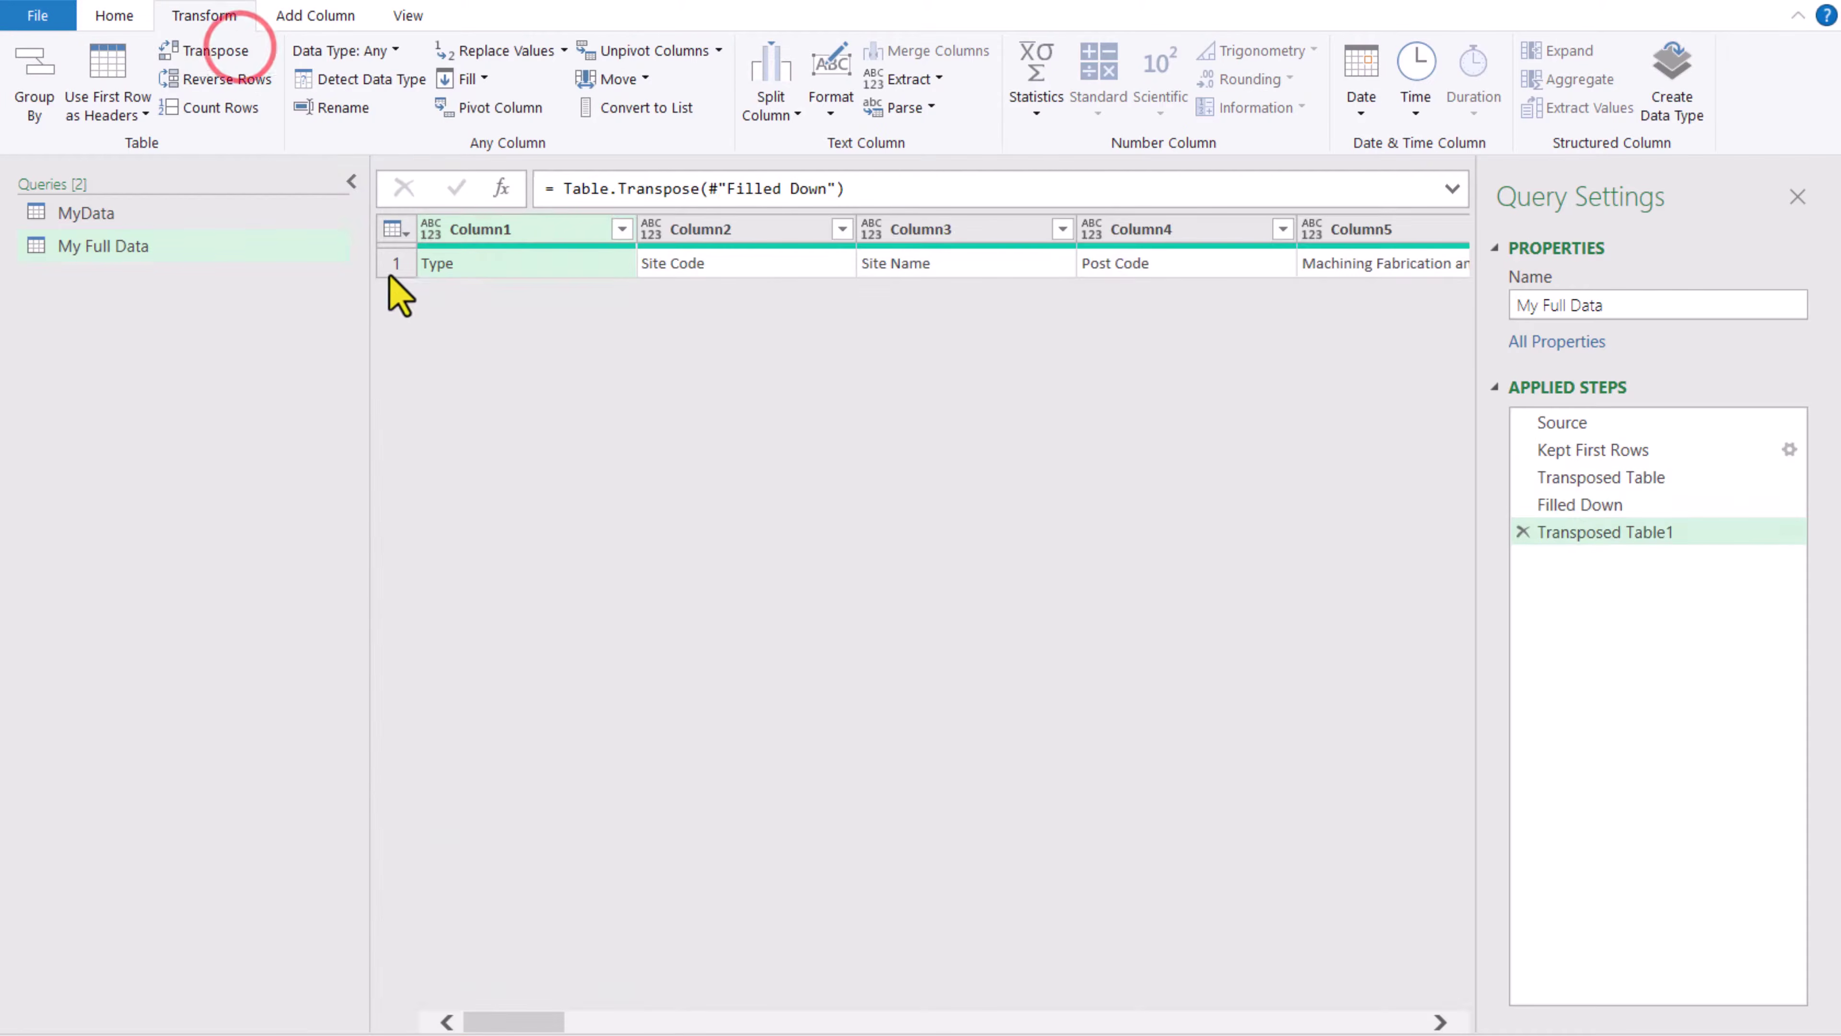
click(190, 214)
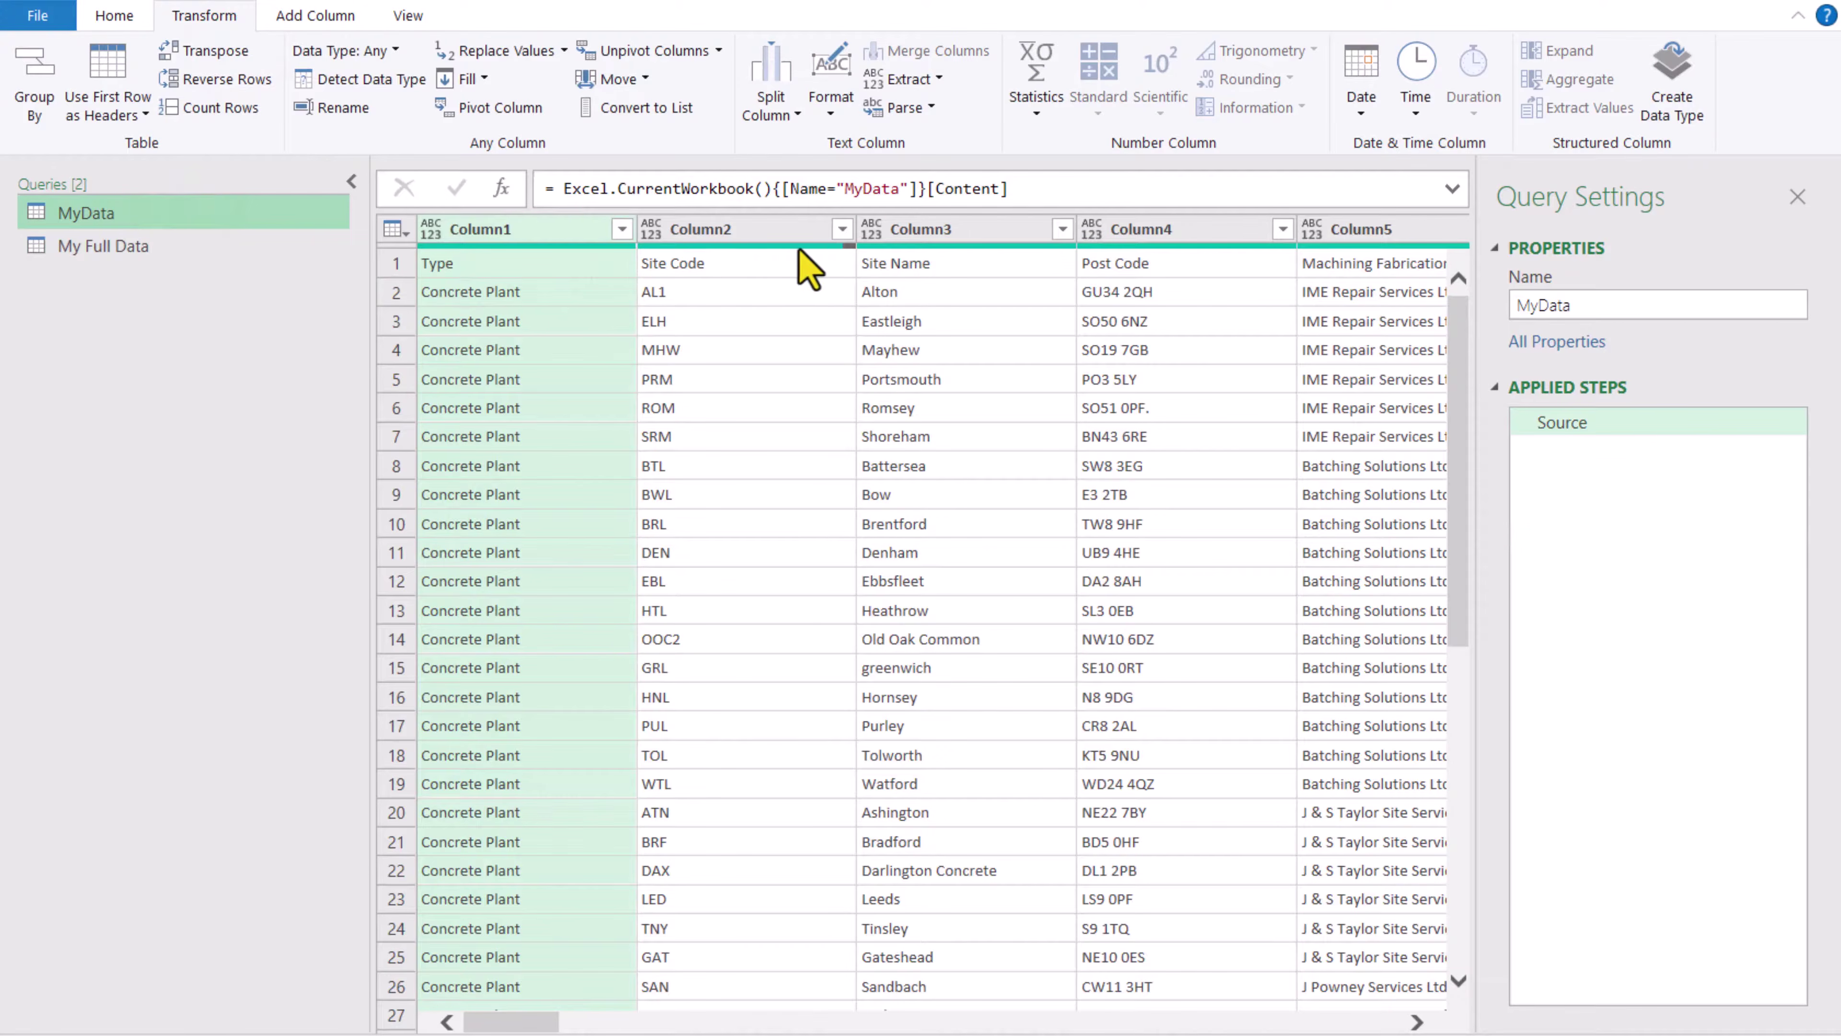
click(115, 15)
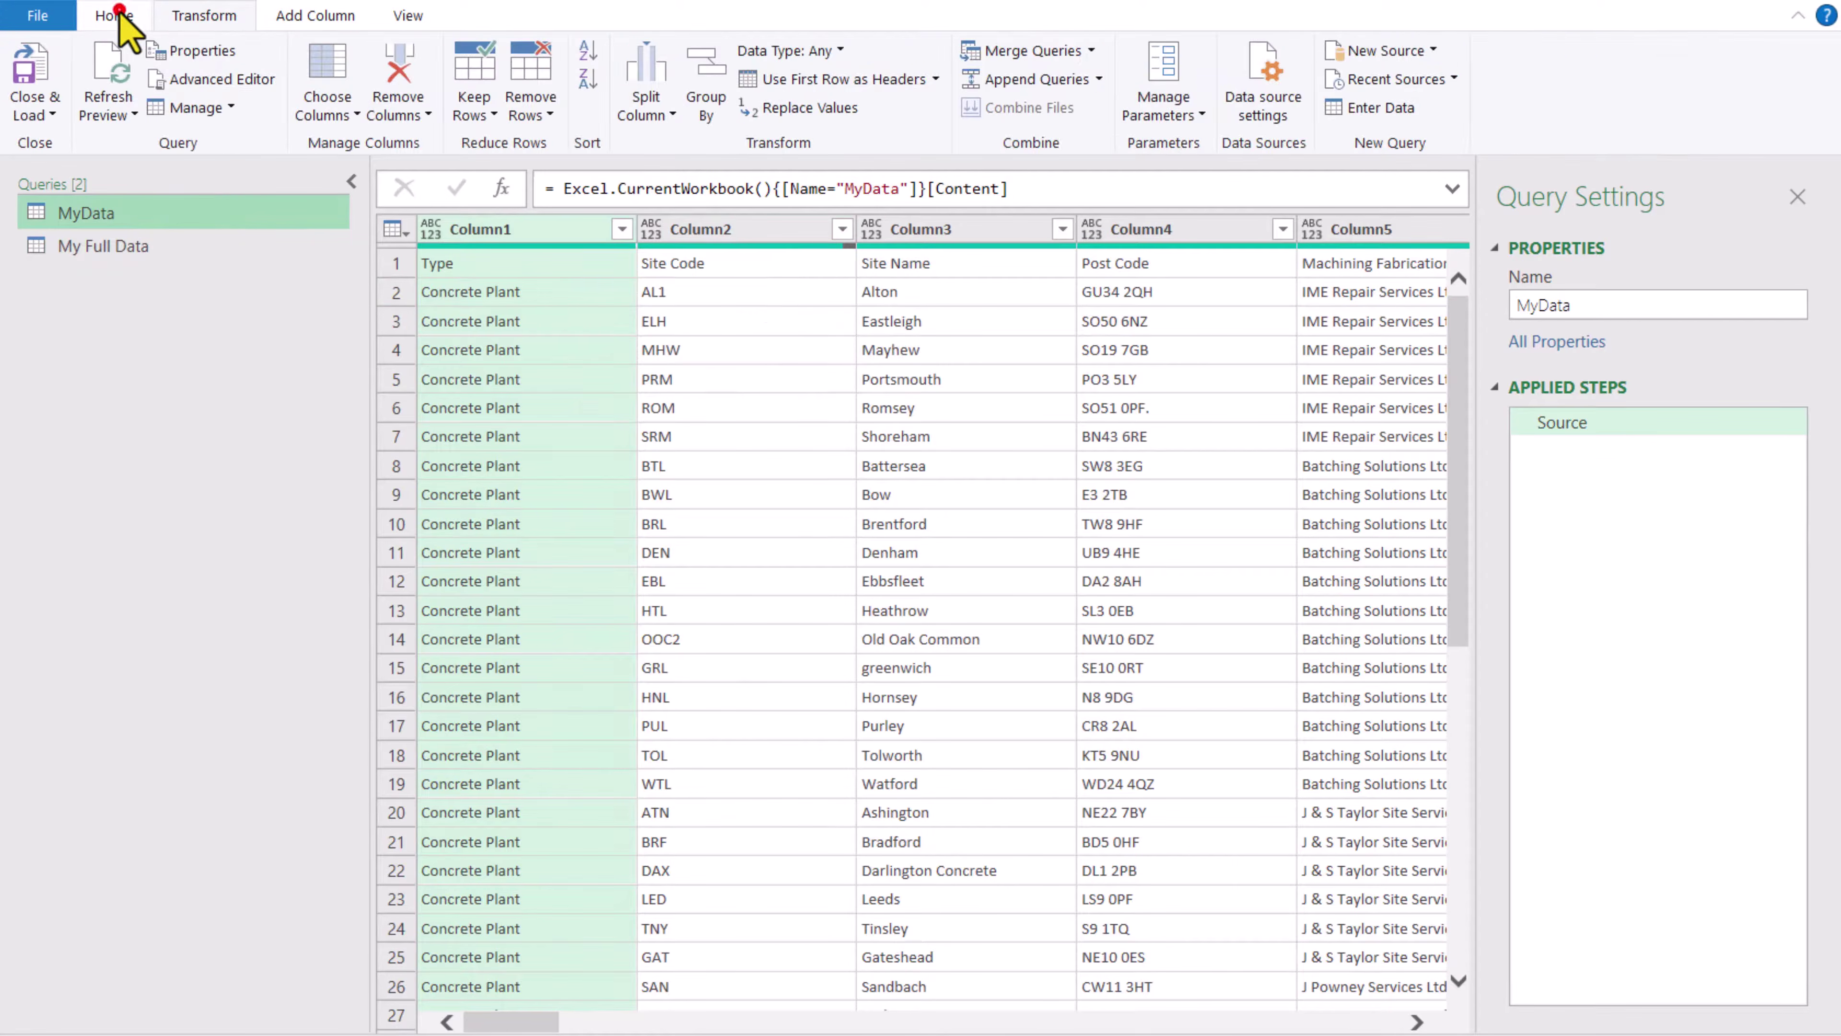
click(530, 105)
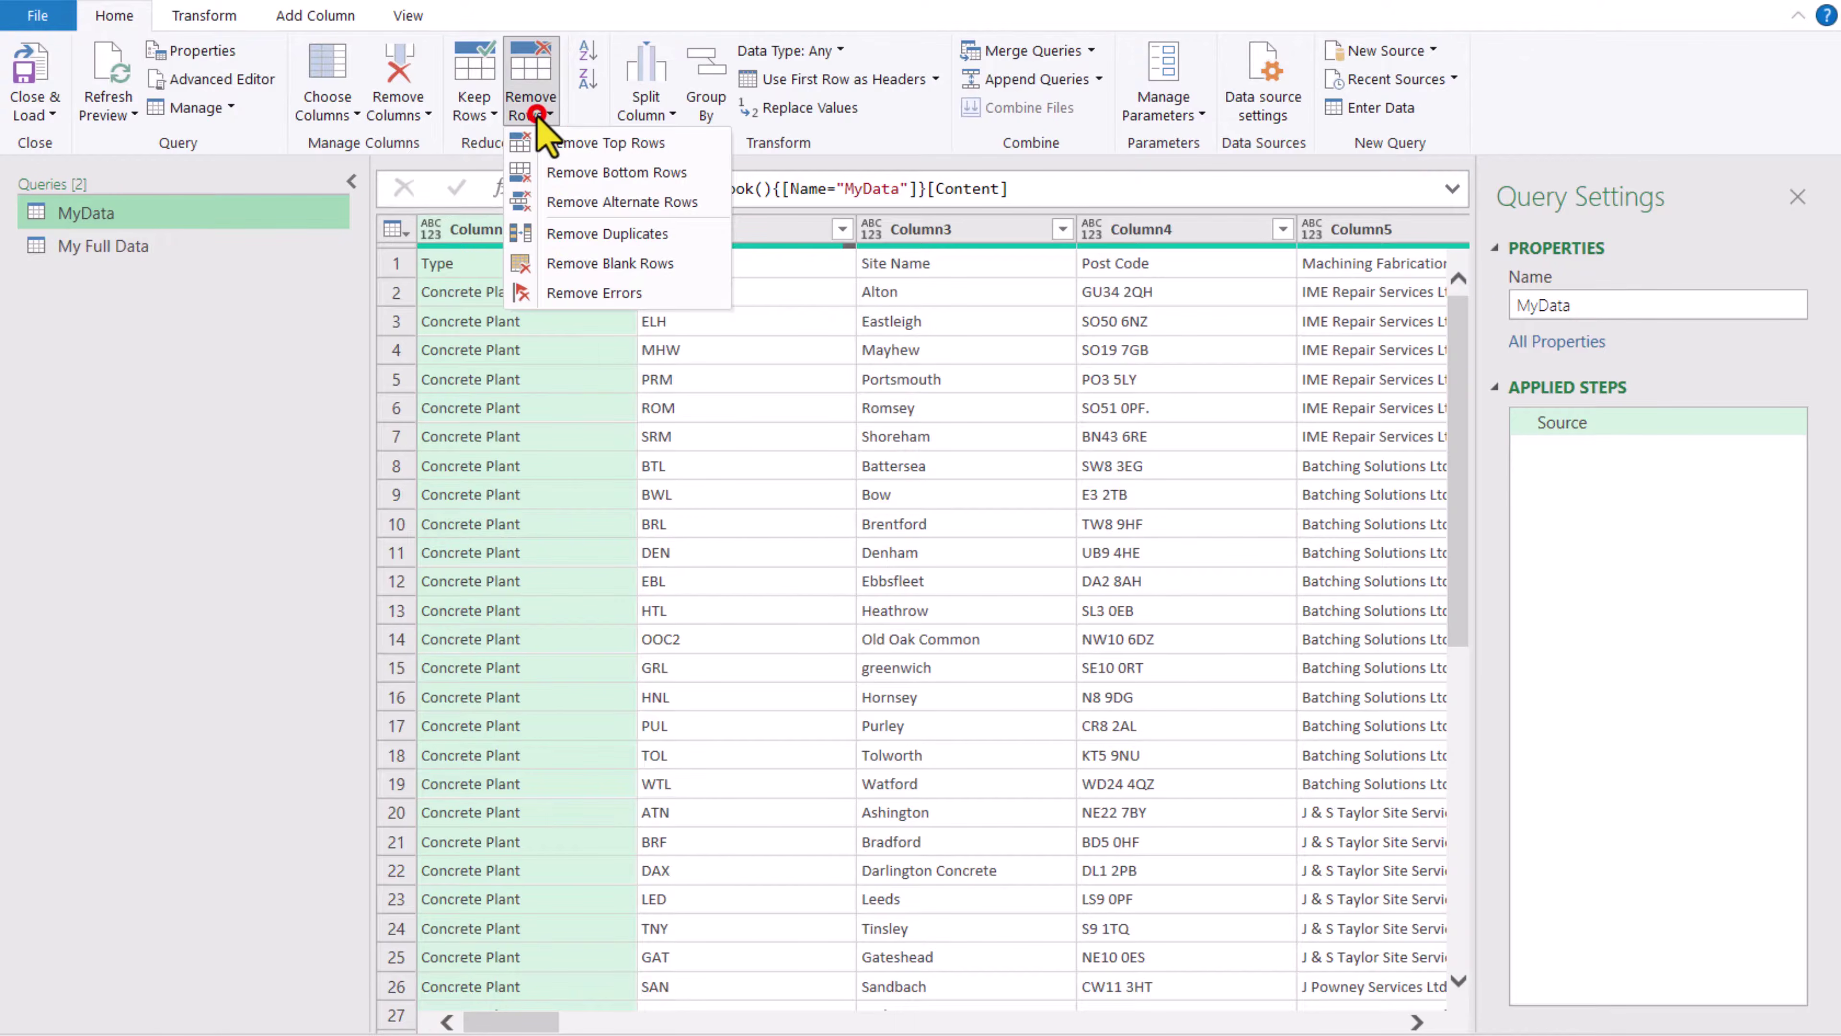
click(552, 145)
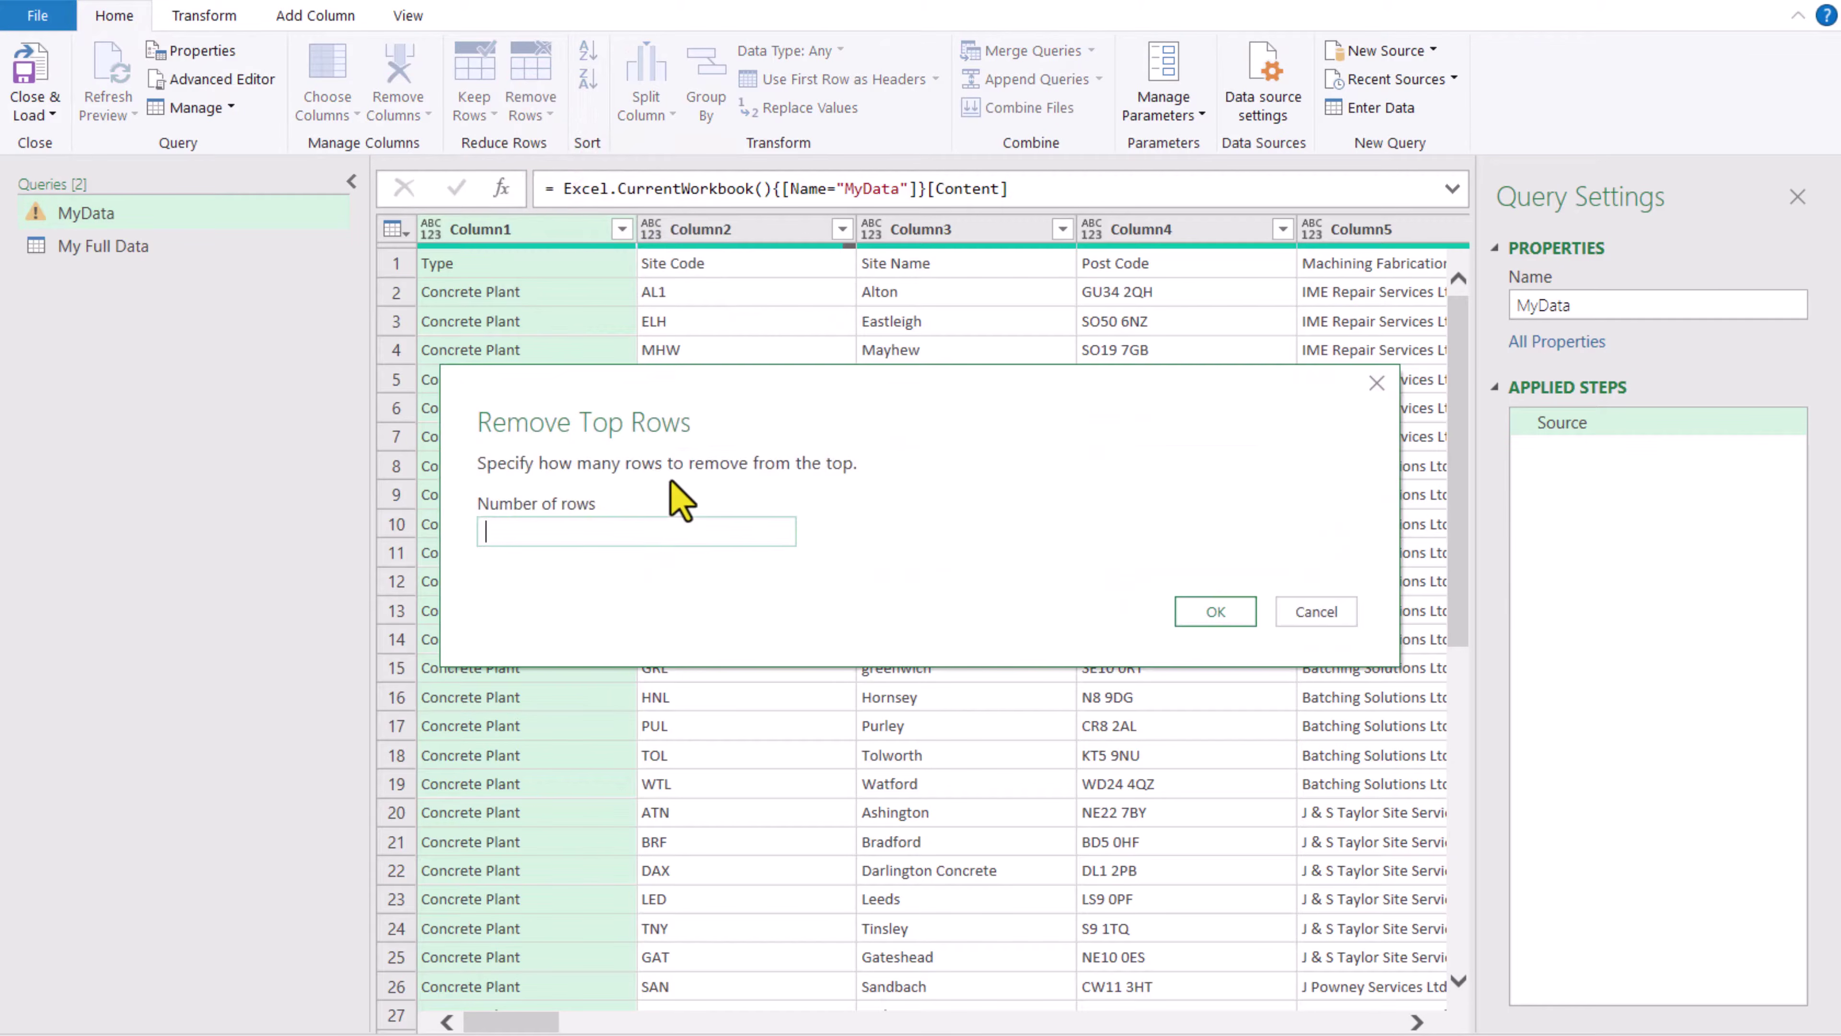
text(1)
click(1206, 613)
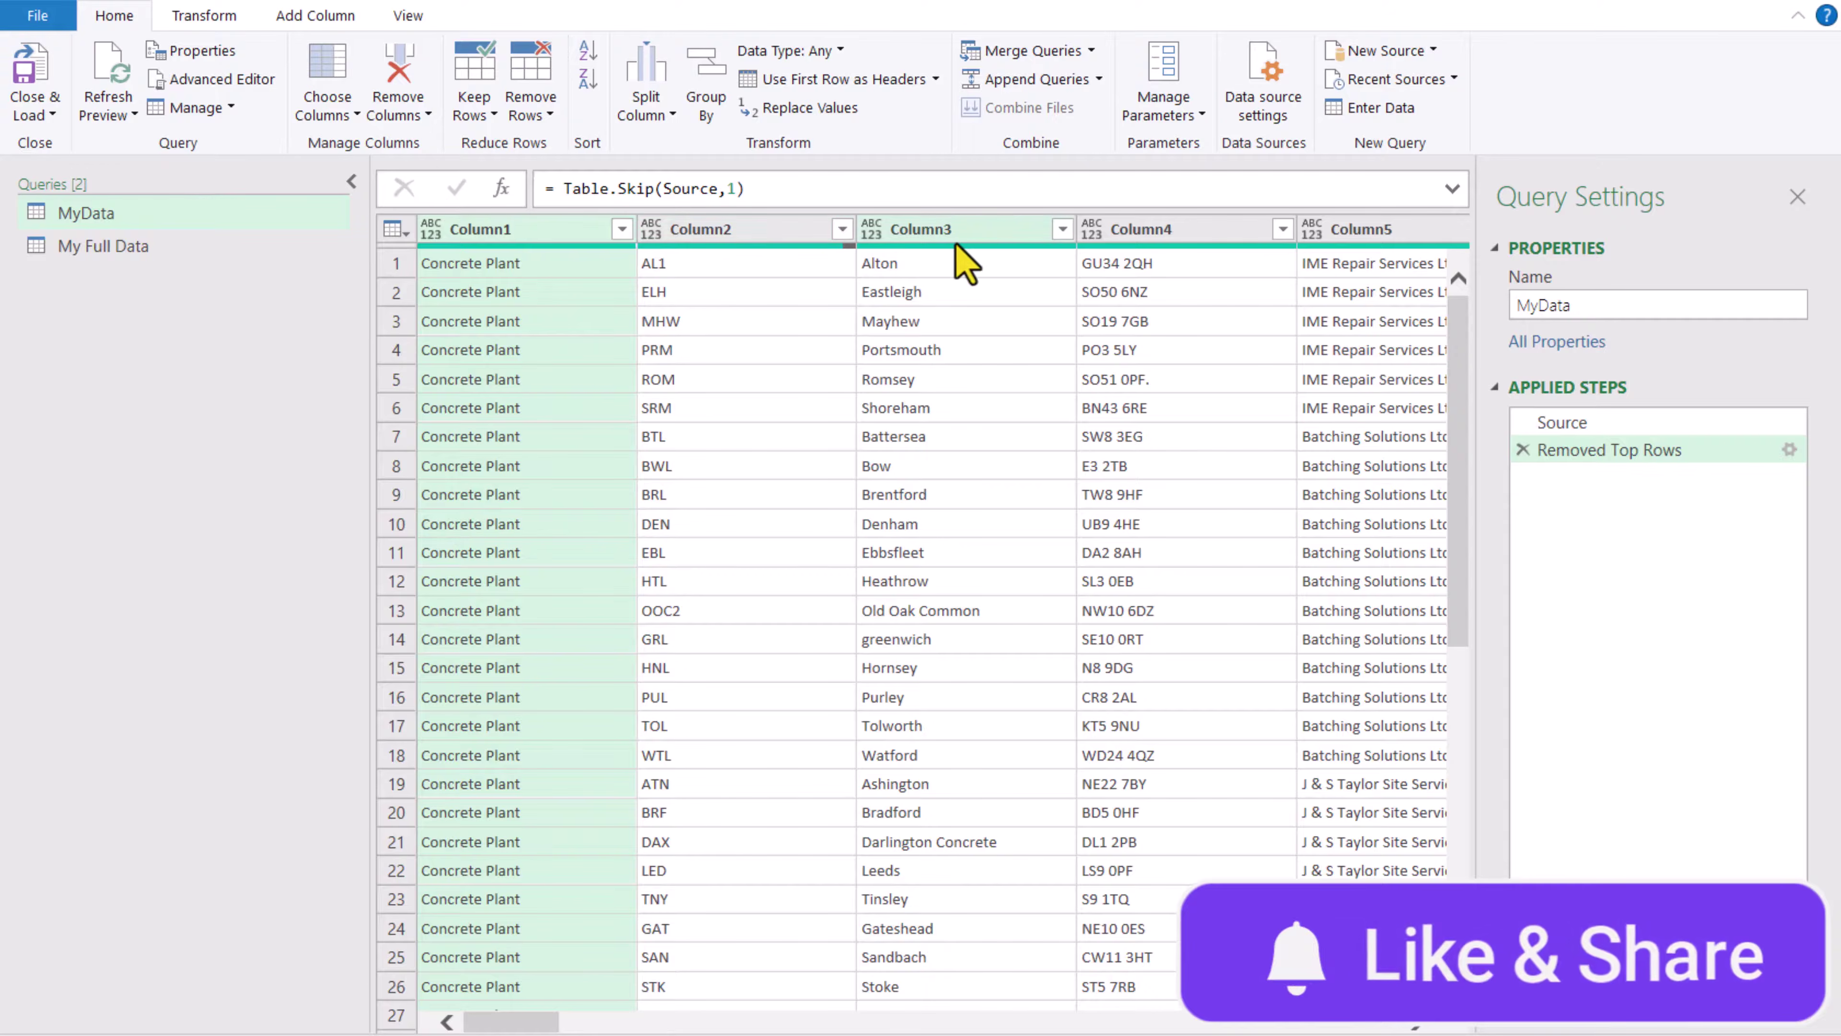
- Append the MyData query to the header row in the My Full Data query
click(166, 248)
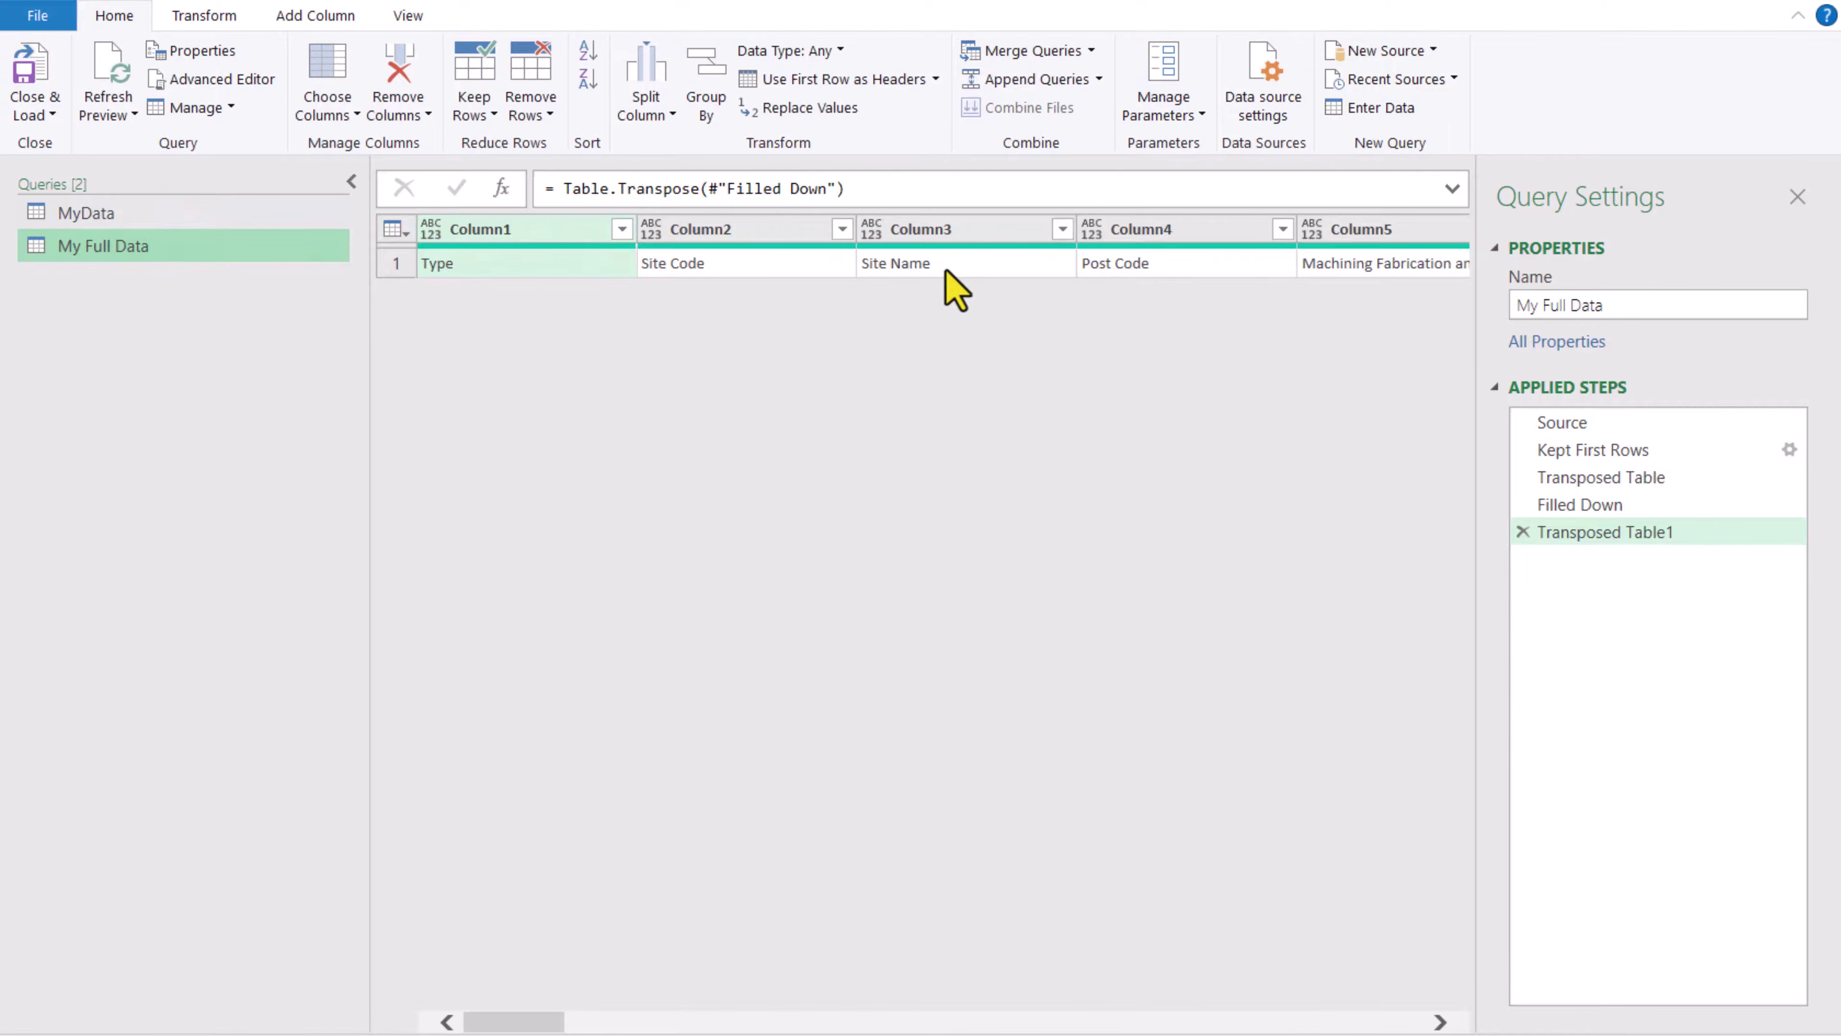
click(1099, 78)
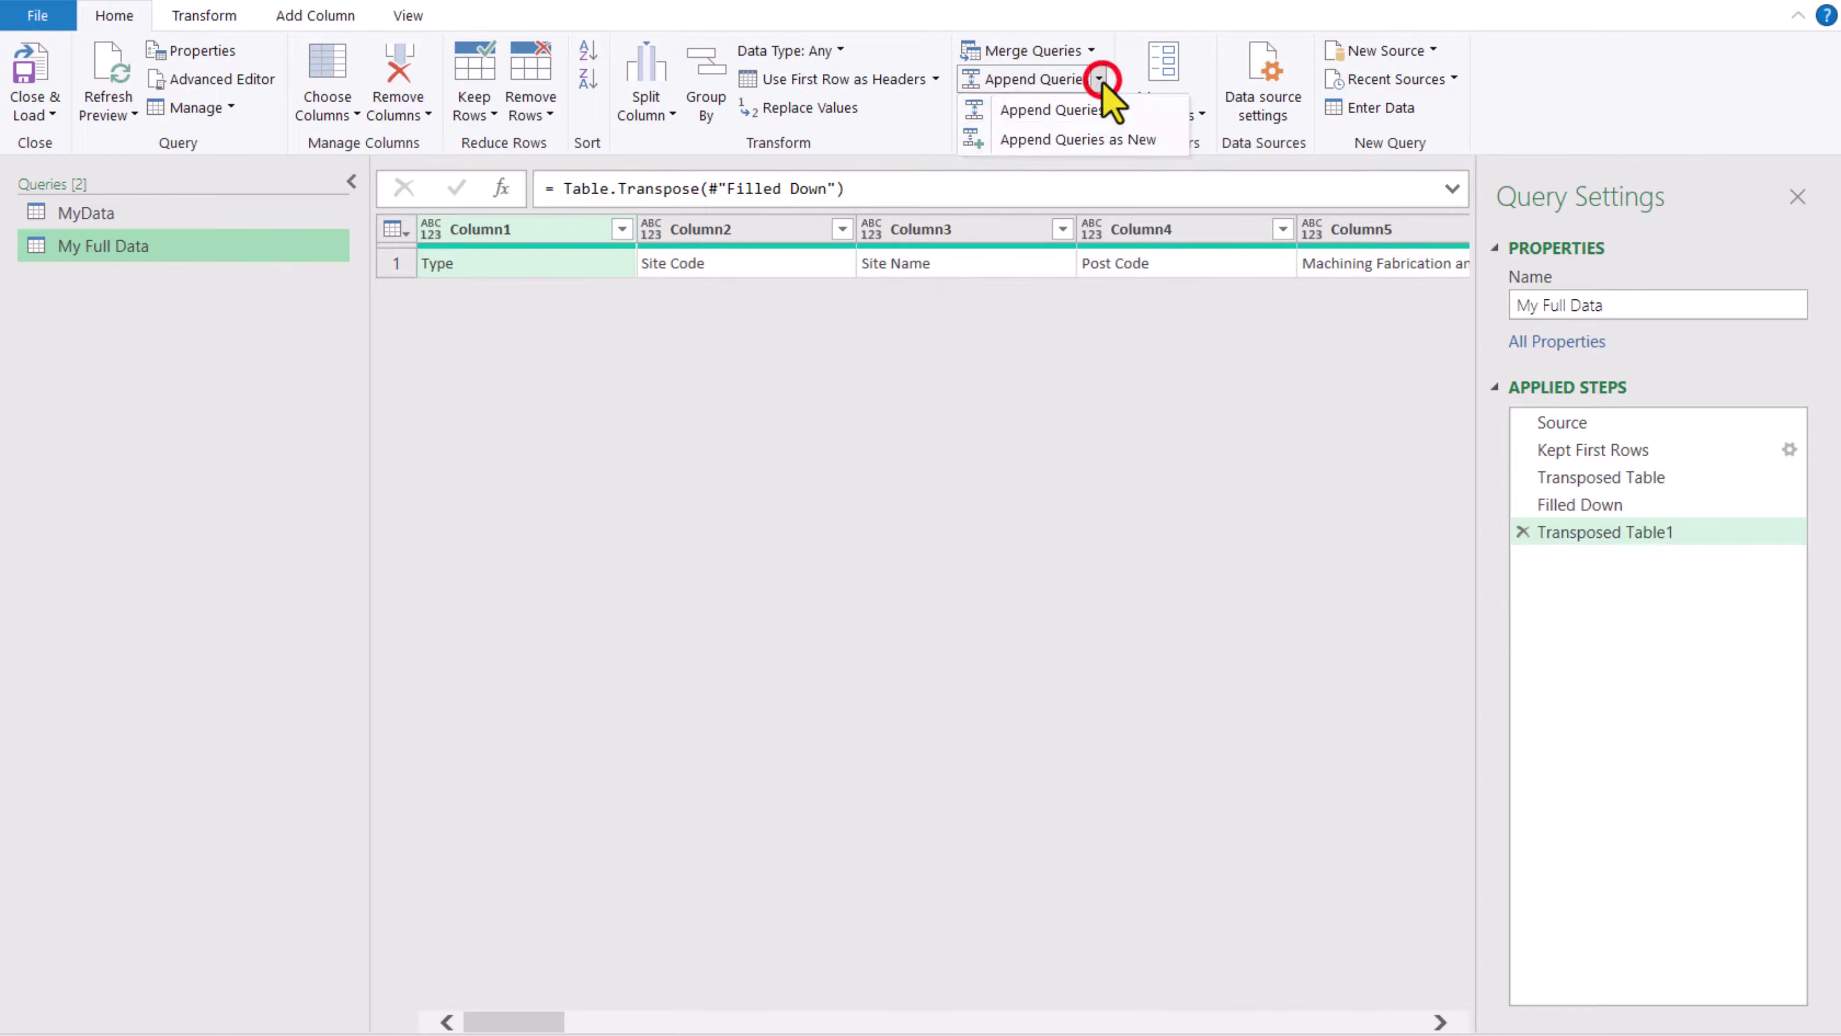
click(1095, 110)
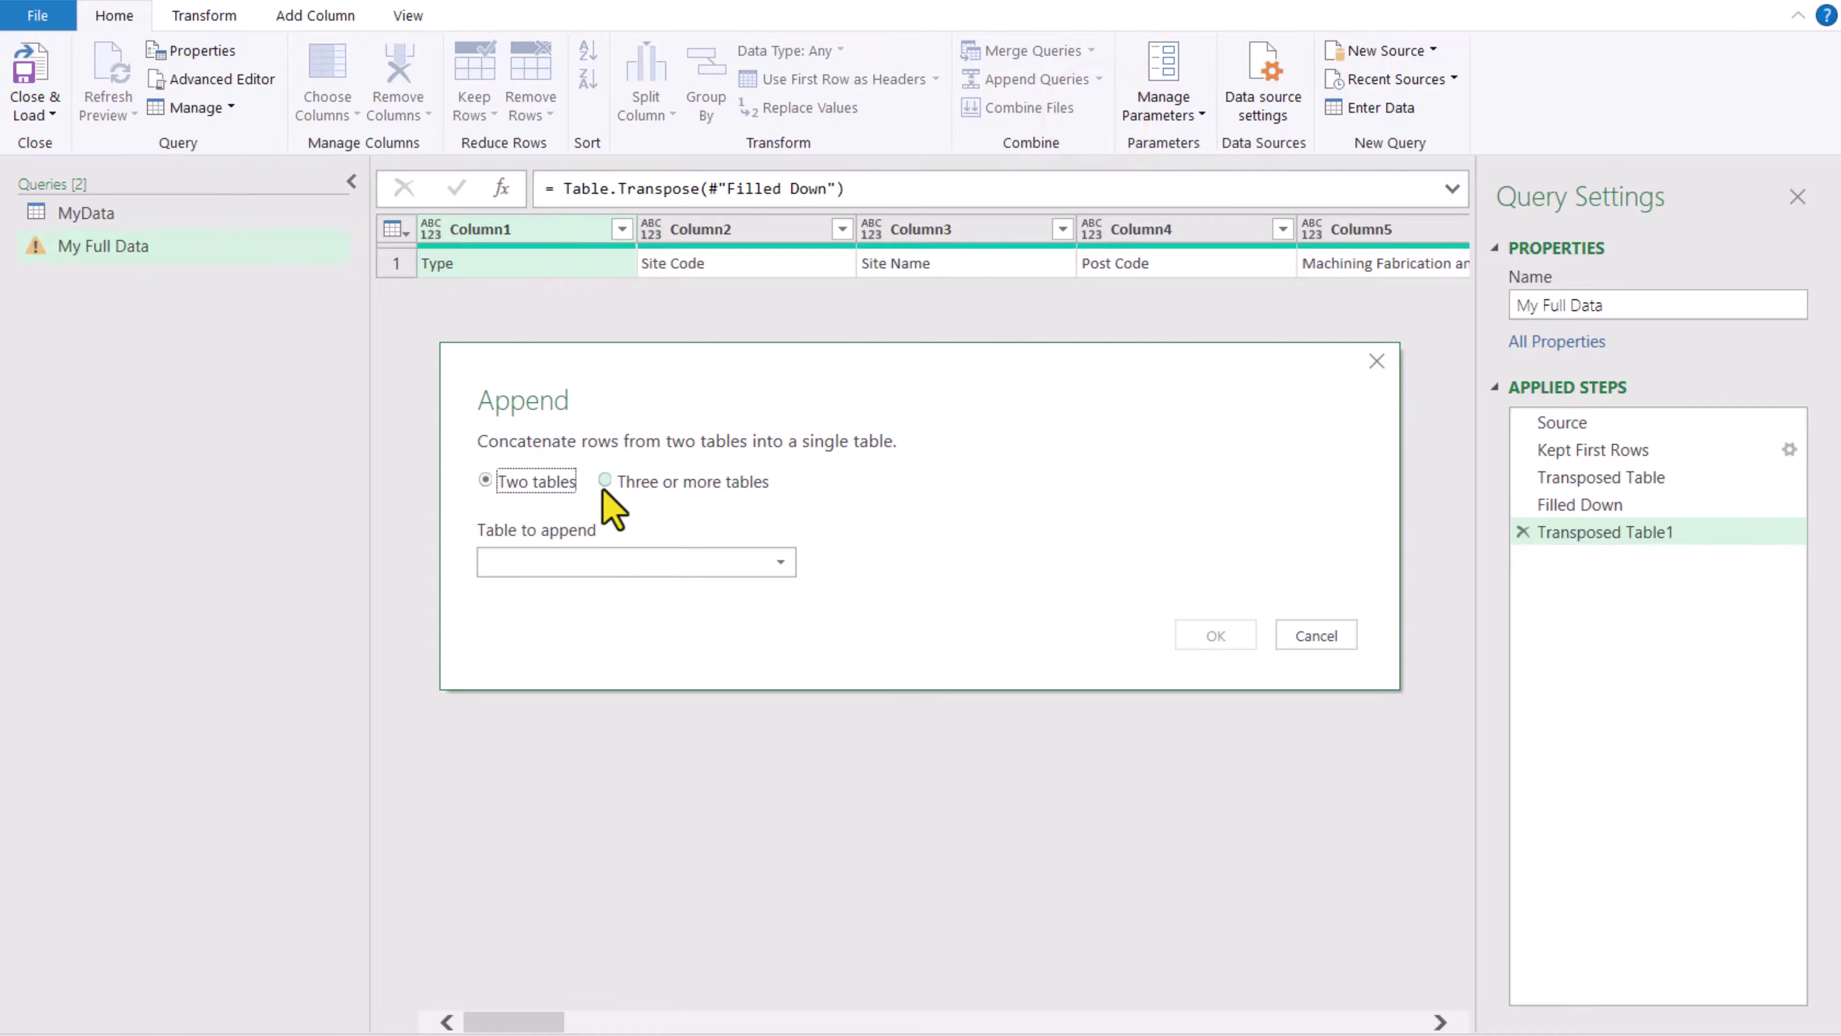
click(552, 561)
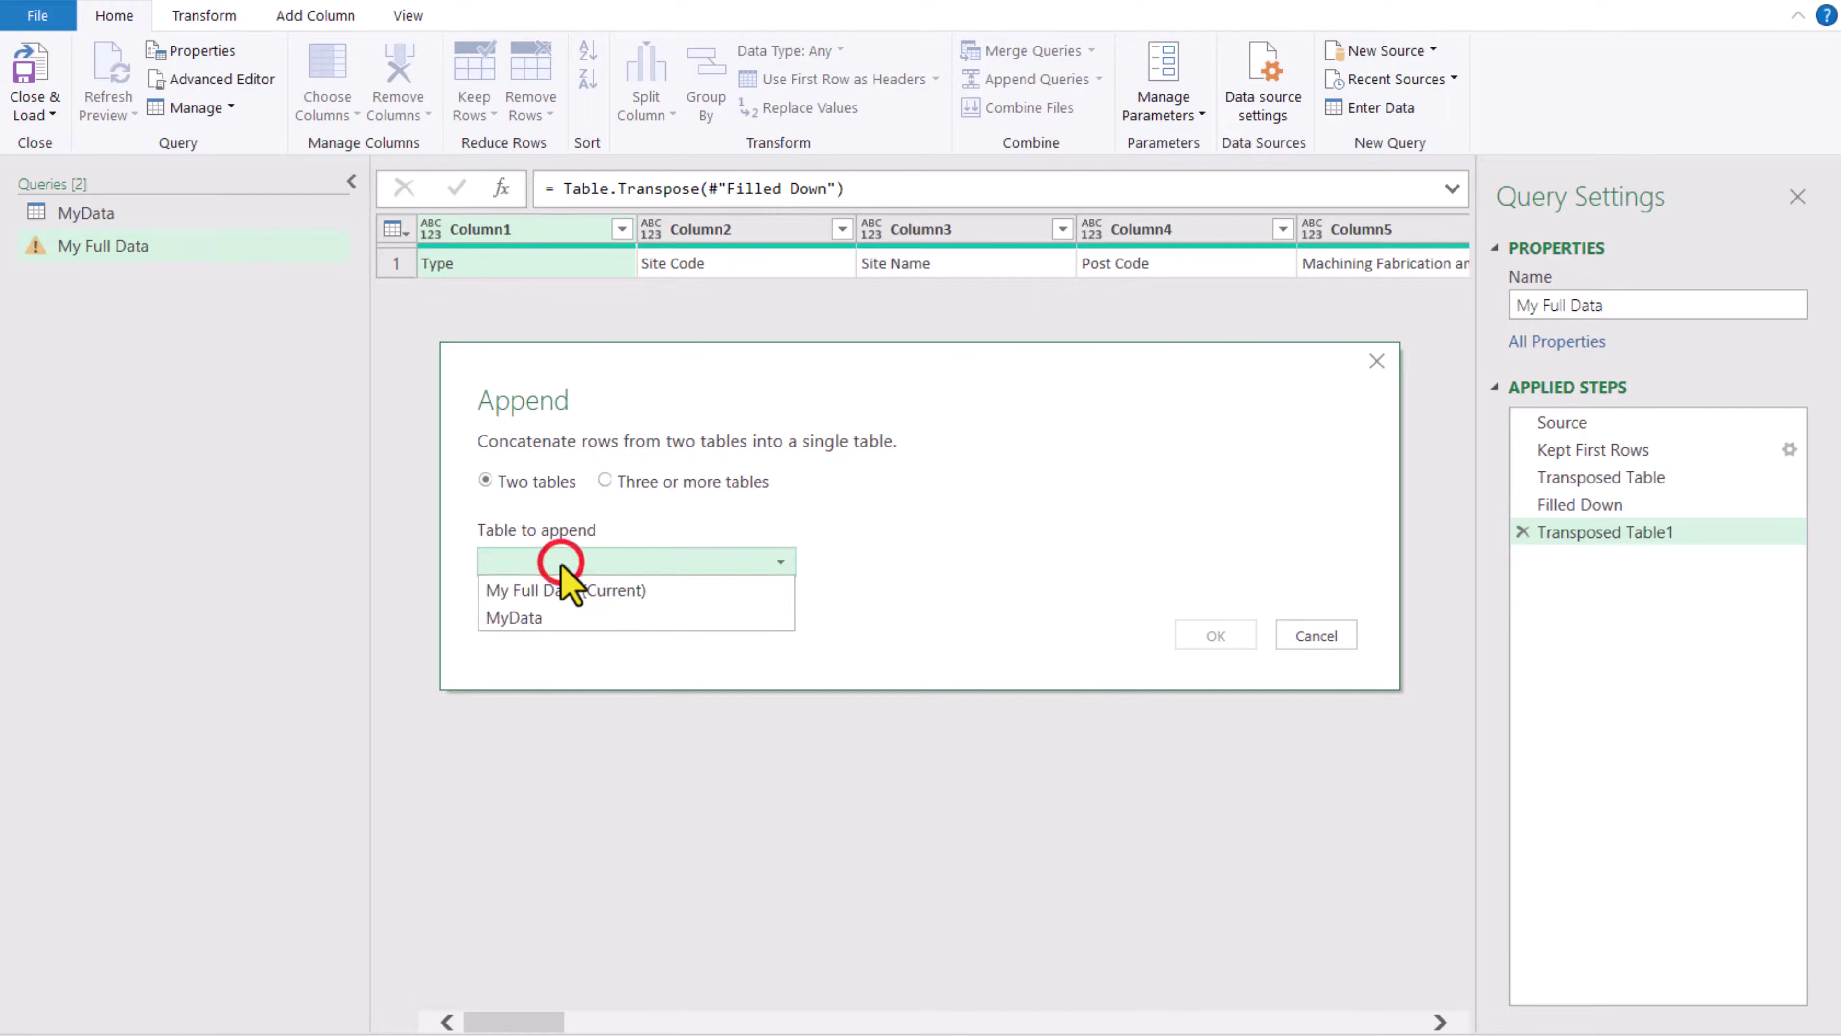
click(552, 615)
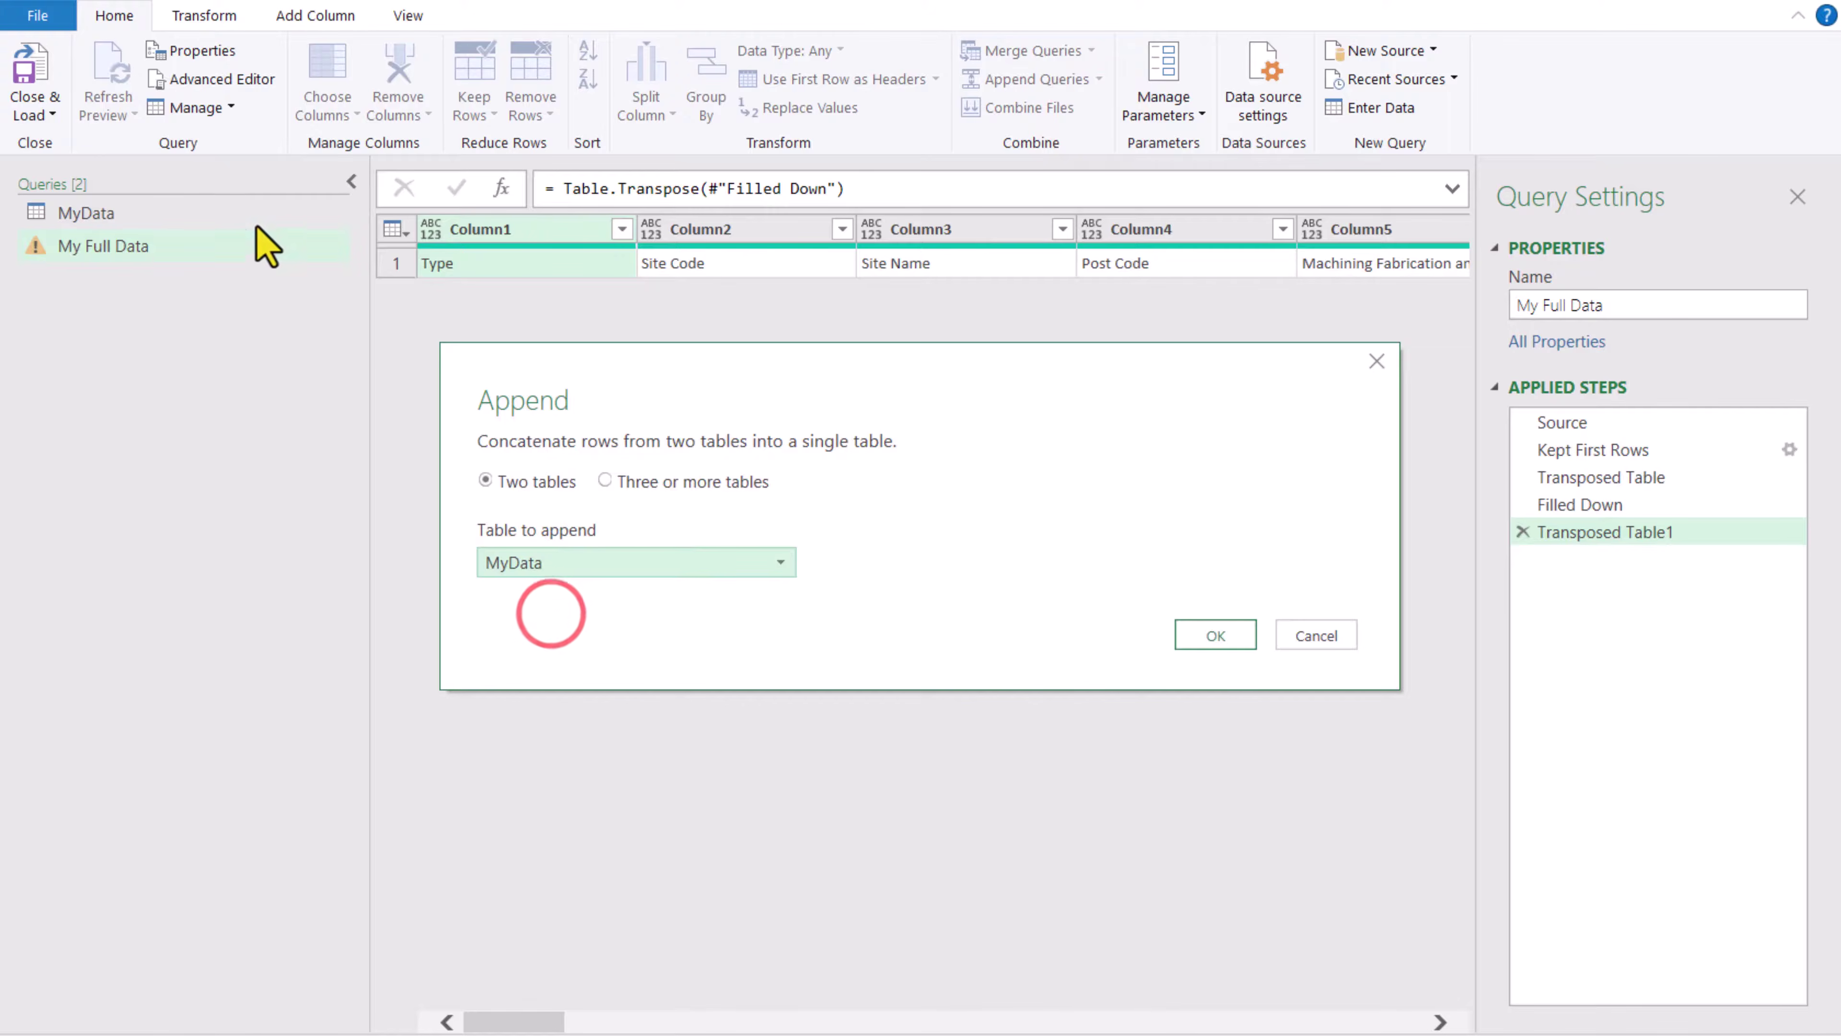
click(1248, 633)
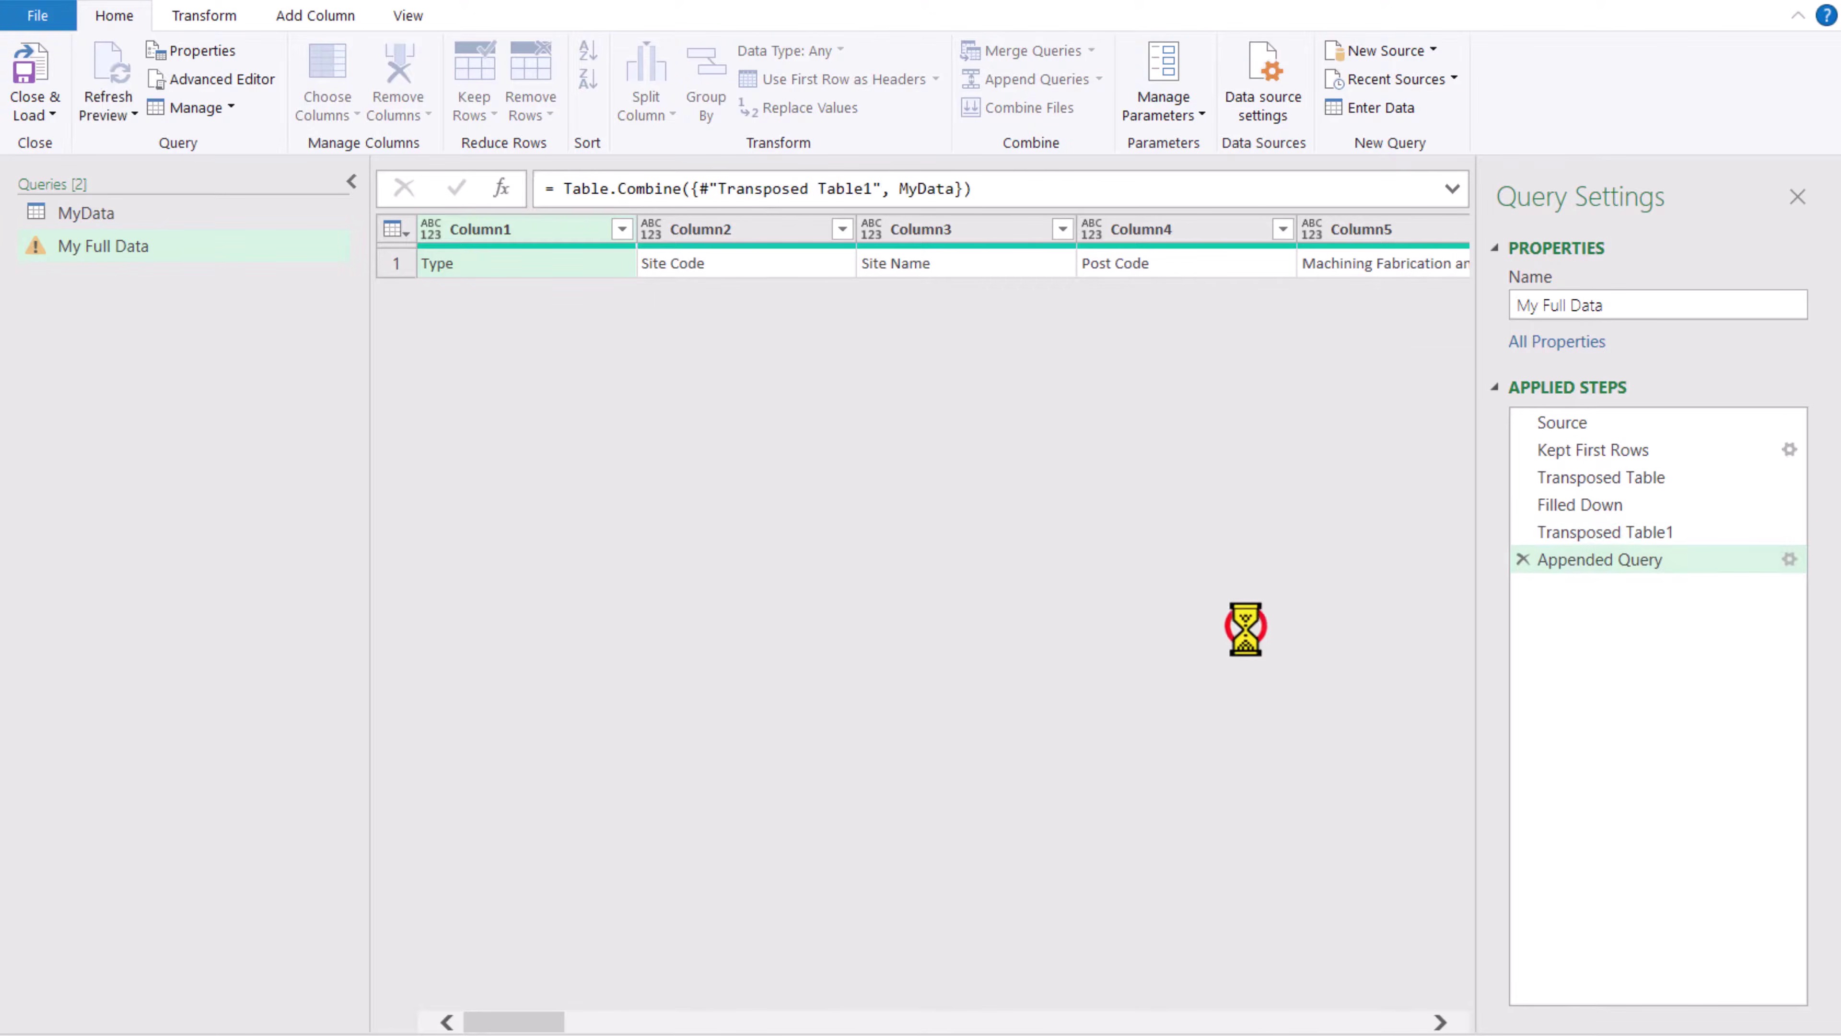
mouse_move(548, 1024)
mouse_down()
mouse_move(665, 1029)
mouse_move(550, 1029)
mouse_up()
click(587, 410)
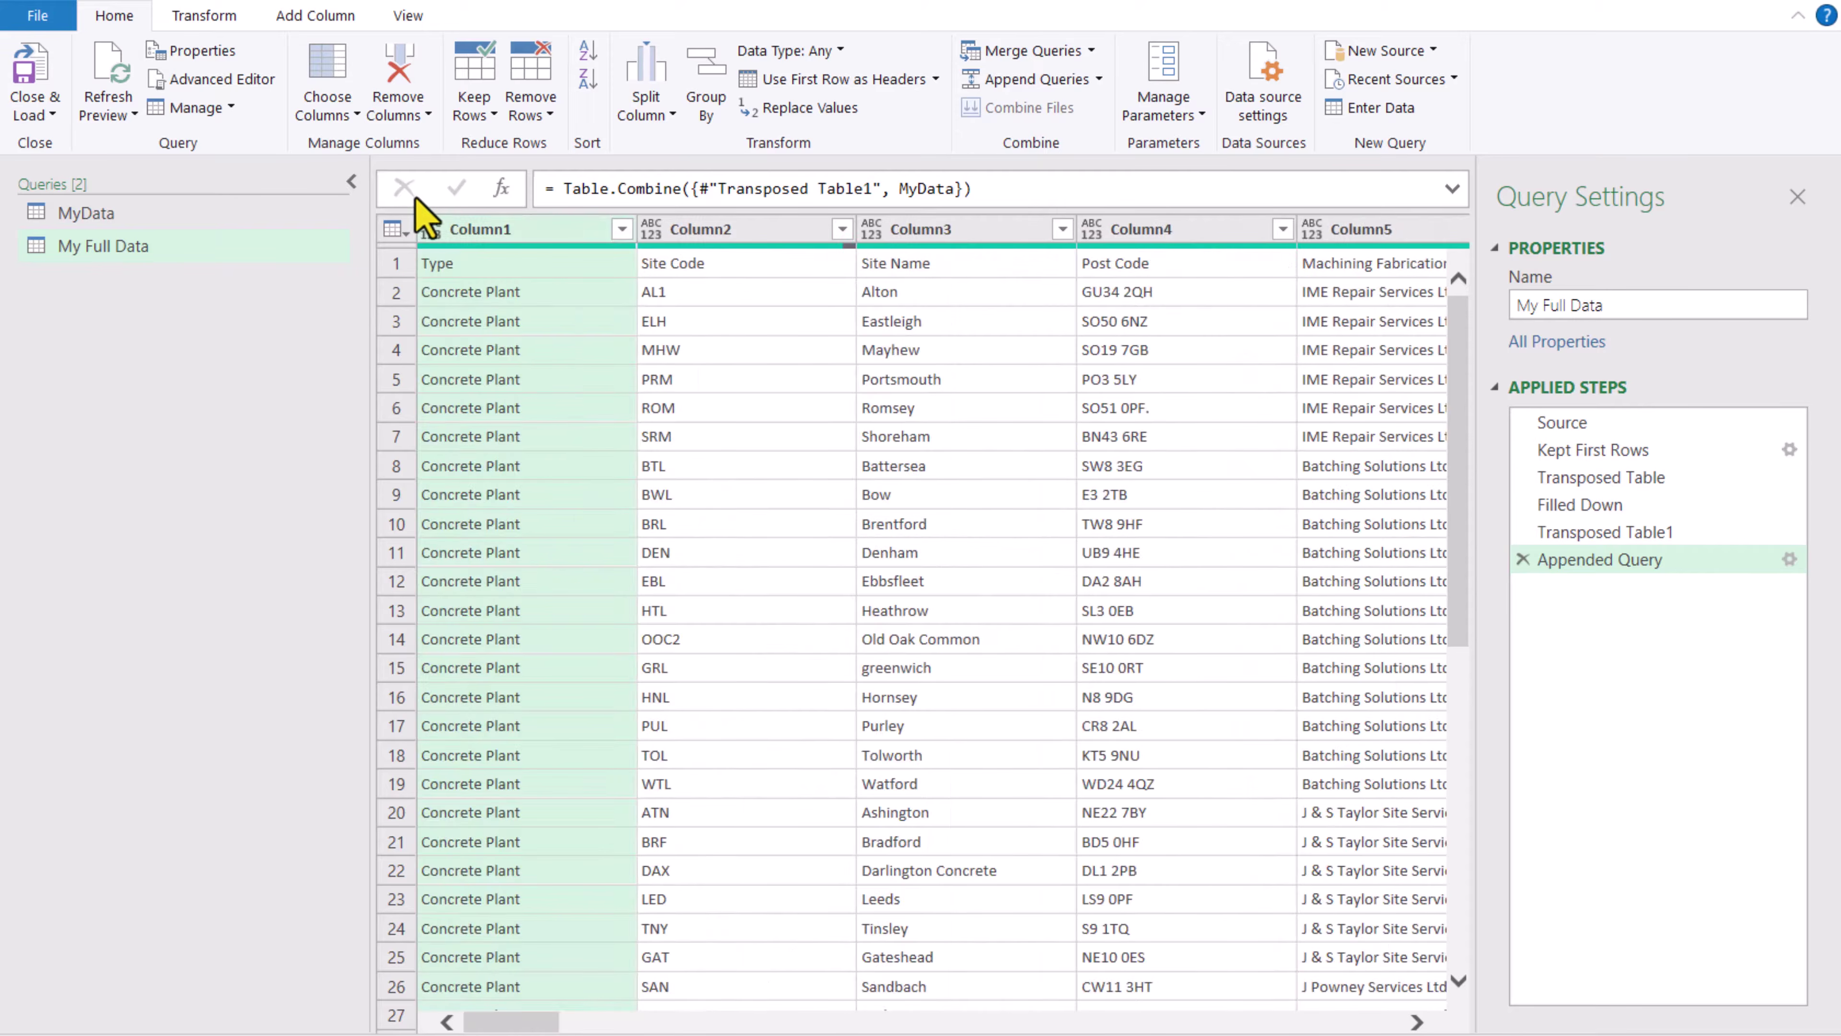
- Promote the first row of the My Full Data query to column headers
click(204, 16)
click(143, 115)
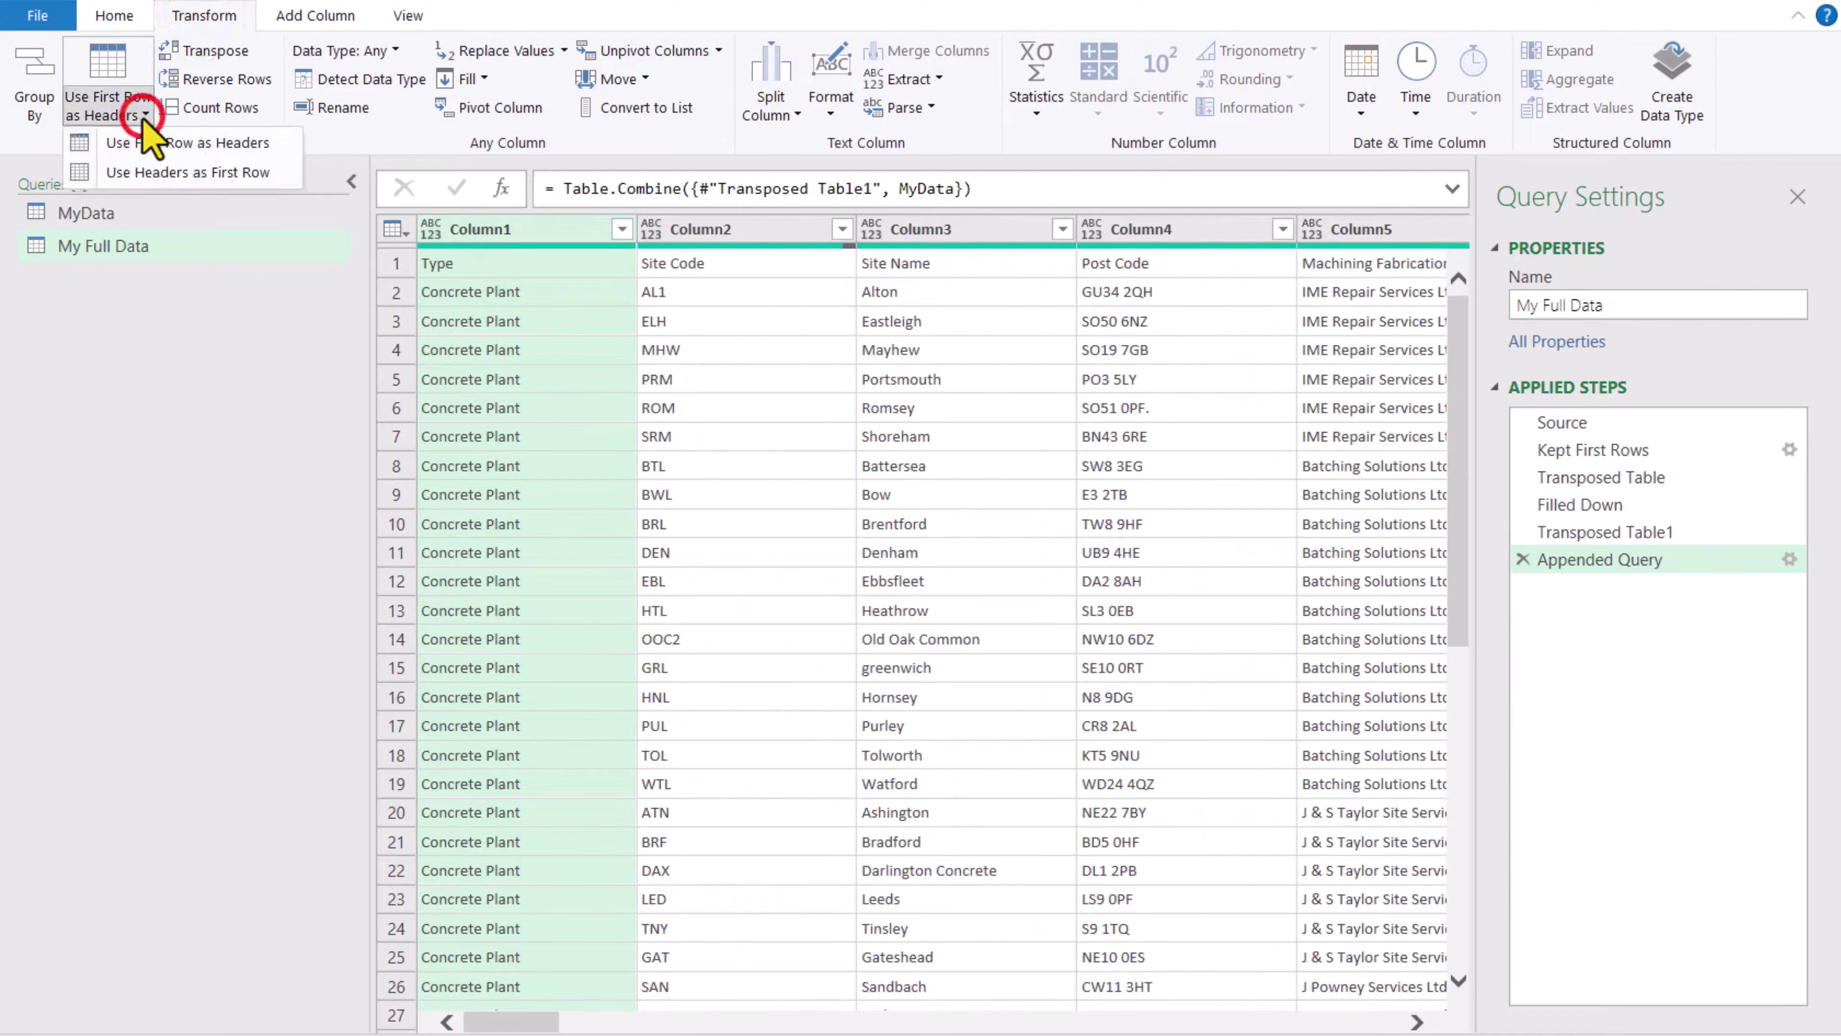
click(152, 143)
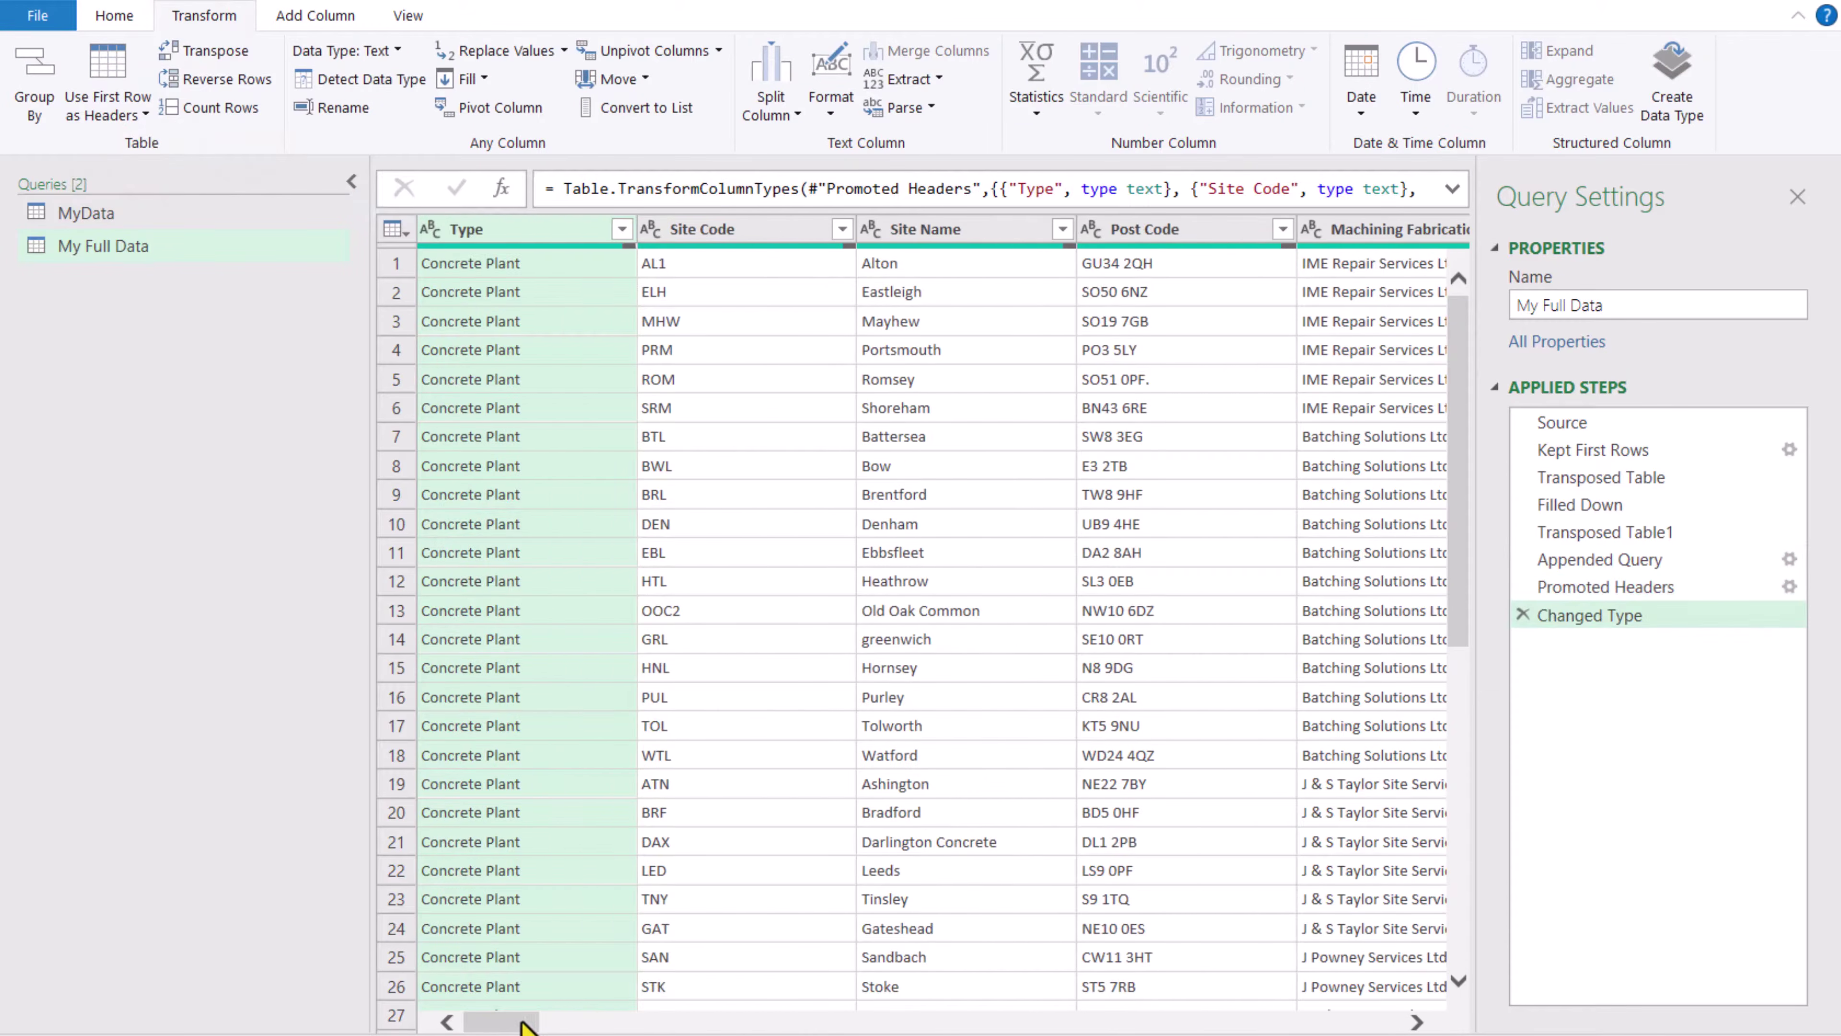
mouse_move(524, 1024)
mouse_down()
mouse_move(665, 1024)
mouse_move(524, 1024)
mouse_up()
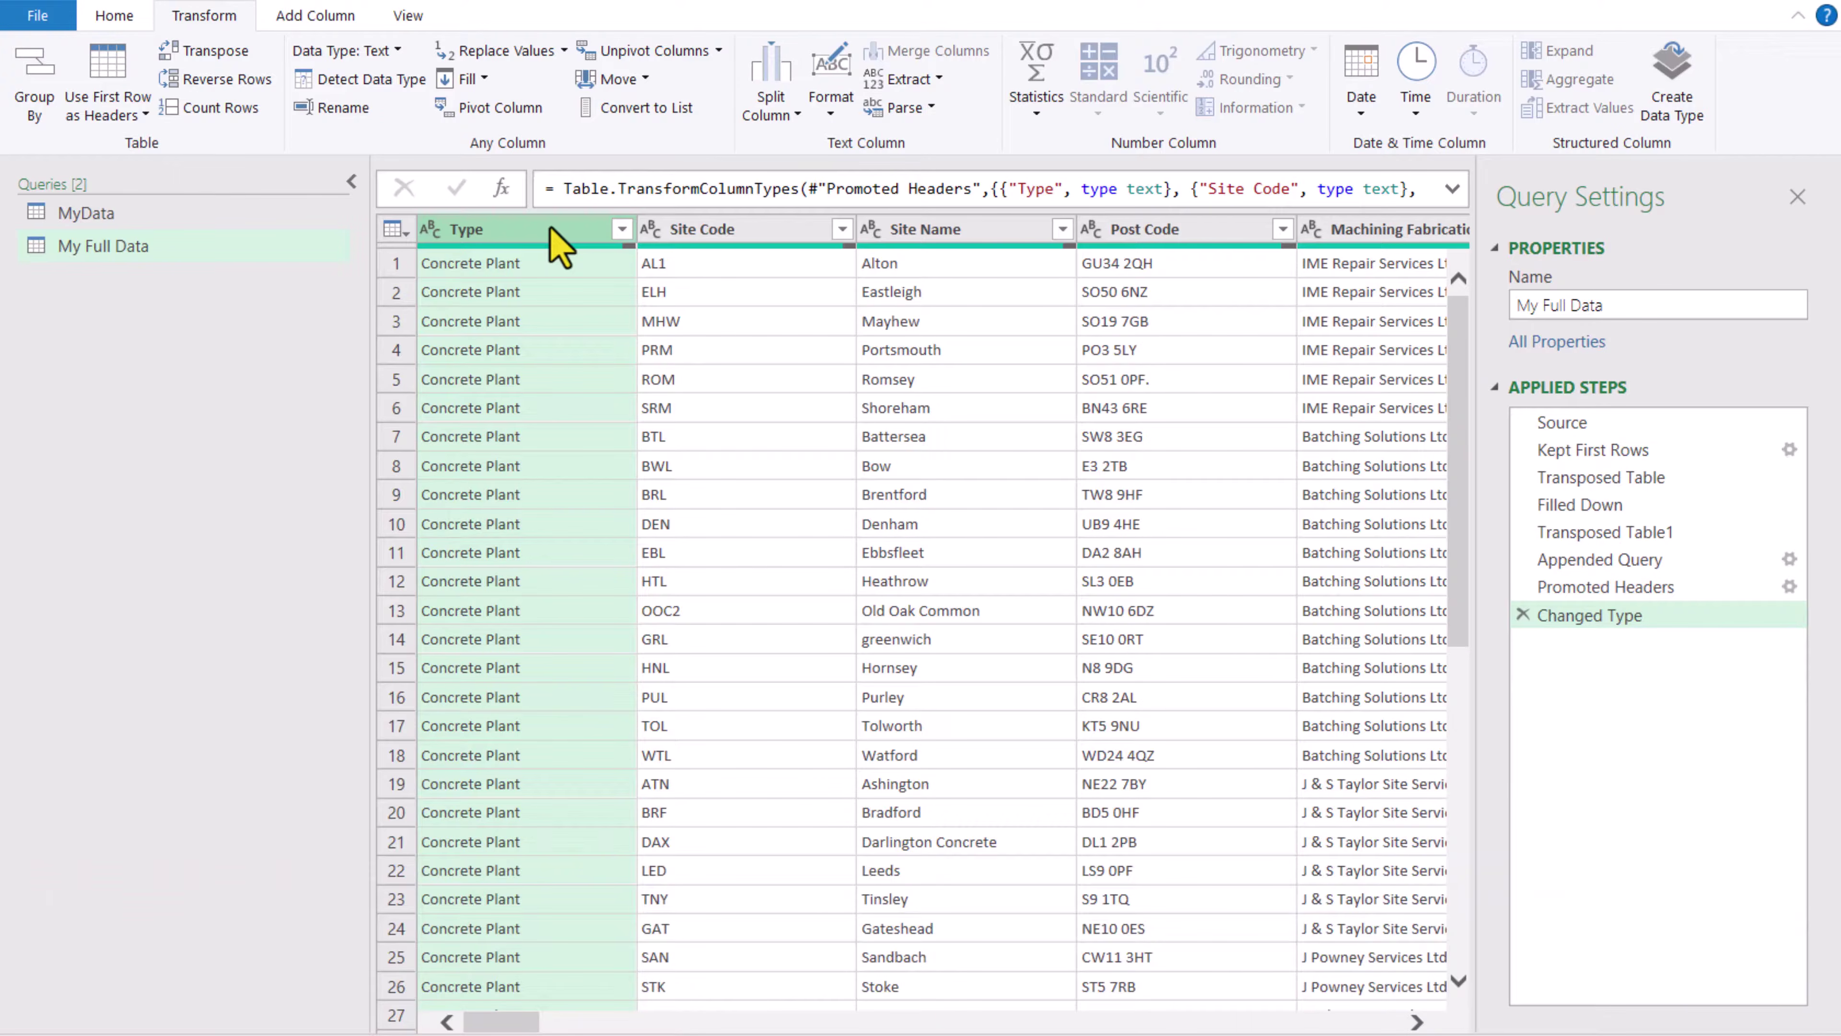
- Unpivot all columns other than Type, Site Code, Site Name and Post Code
key(shift+Right)
key(shift+Right)
key(shift+Right)
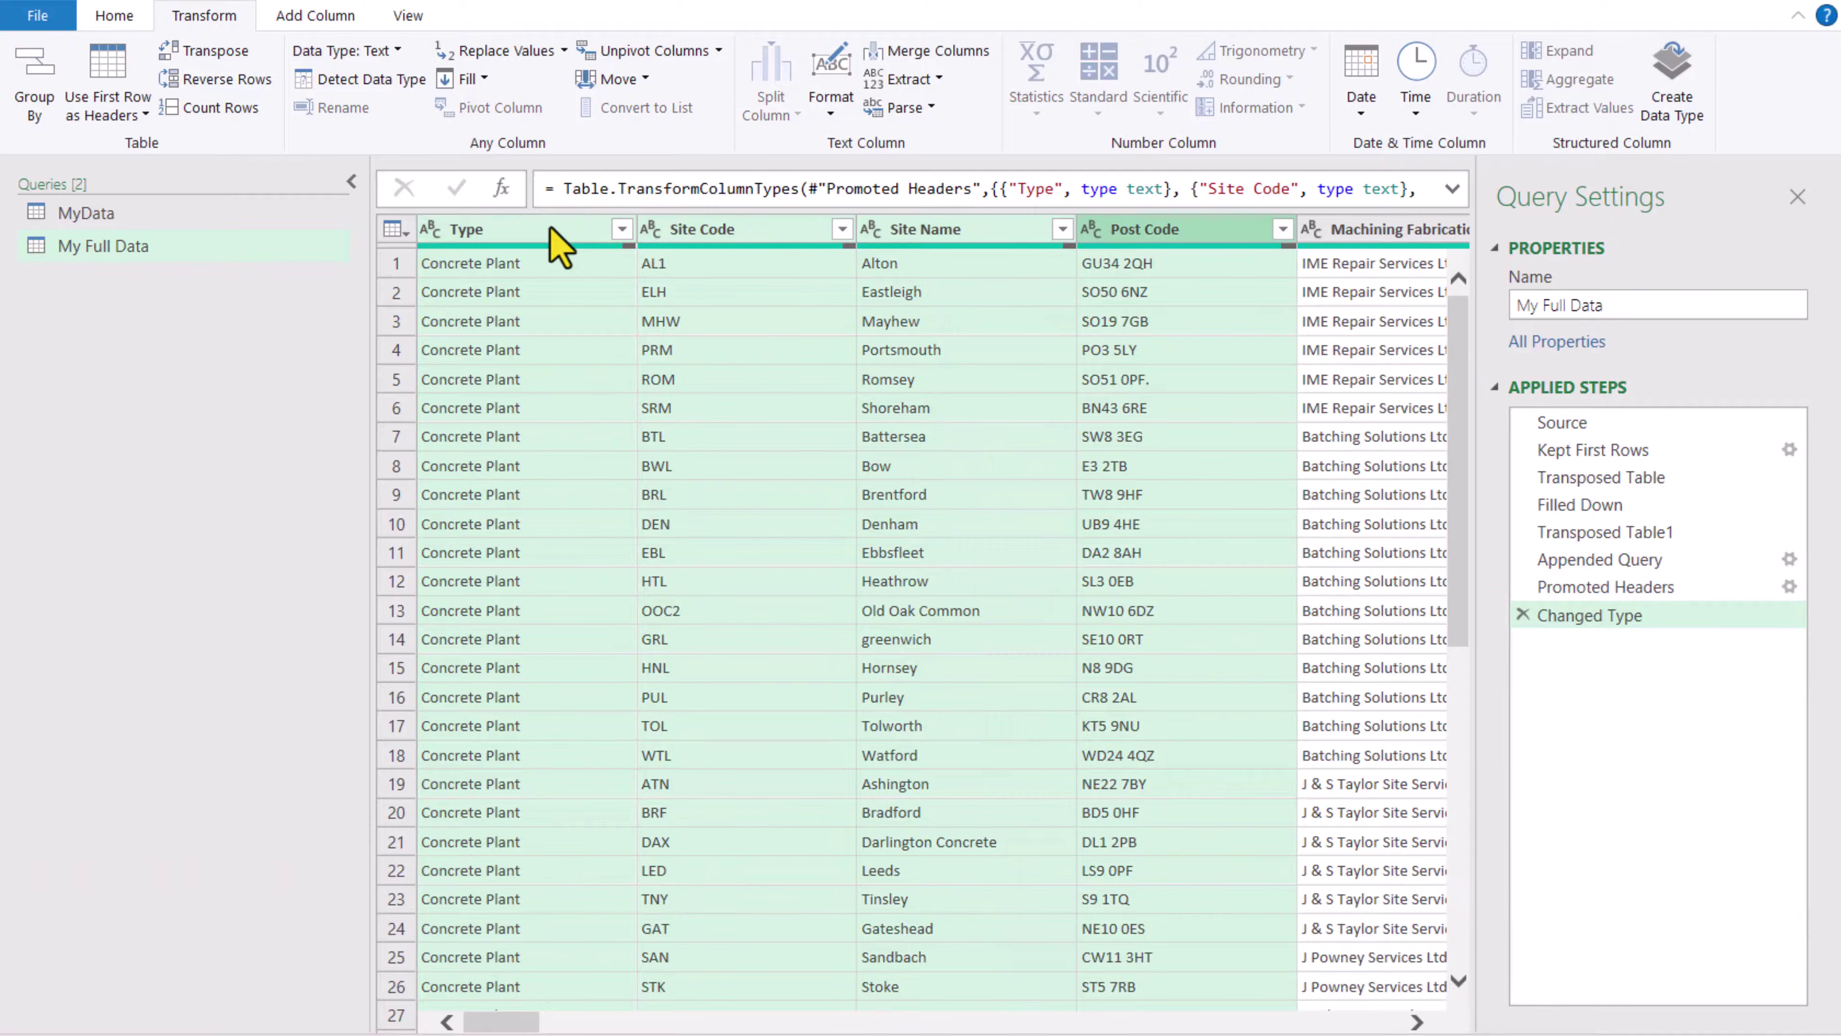
right_click(555, 237)
click(616, 667)
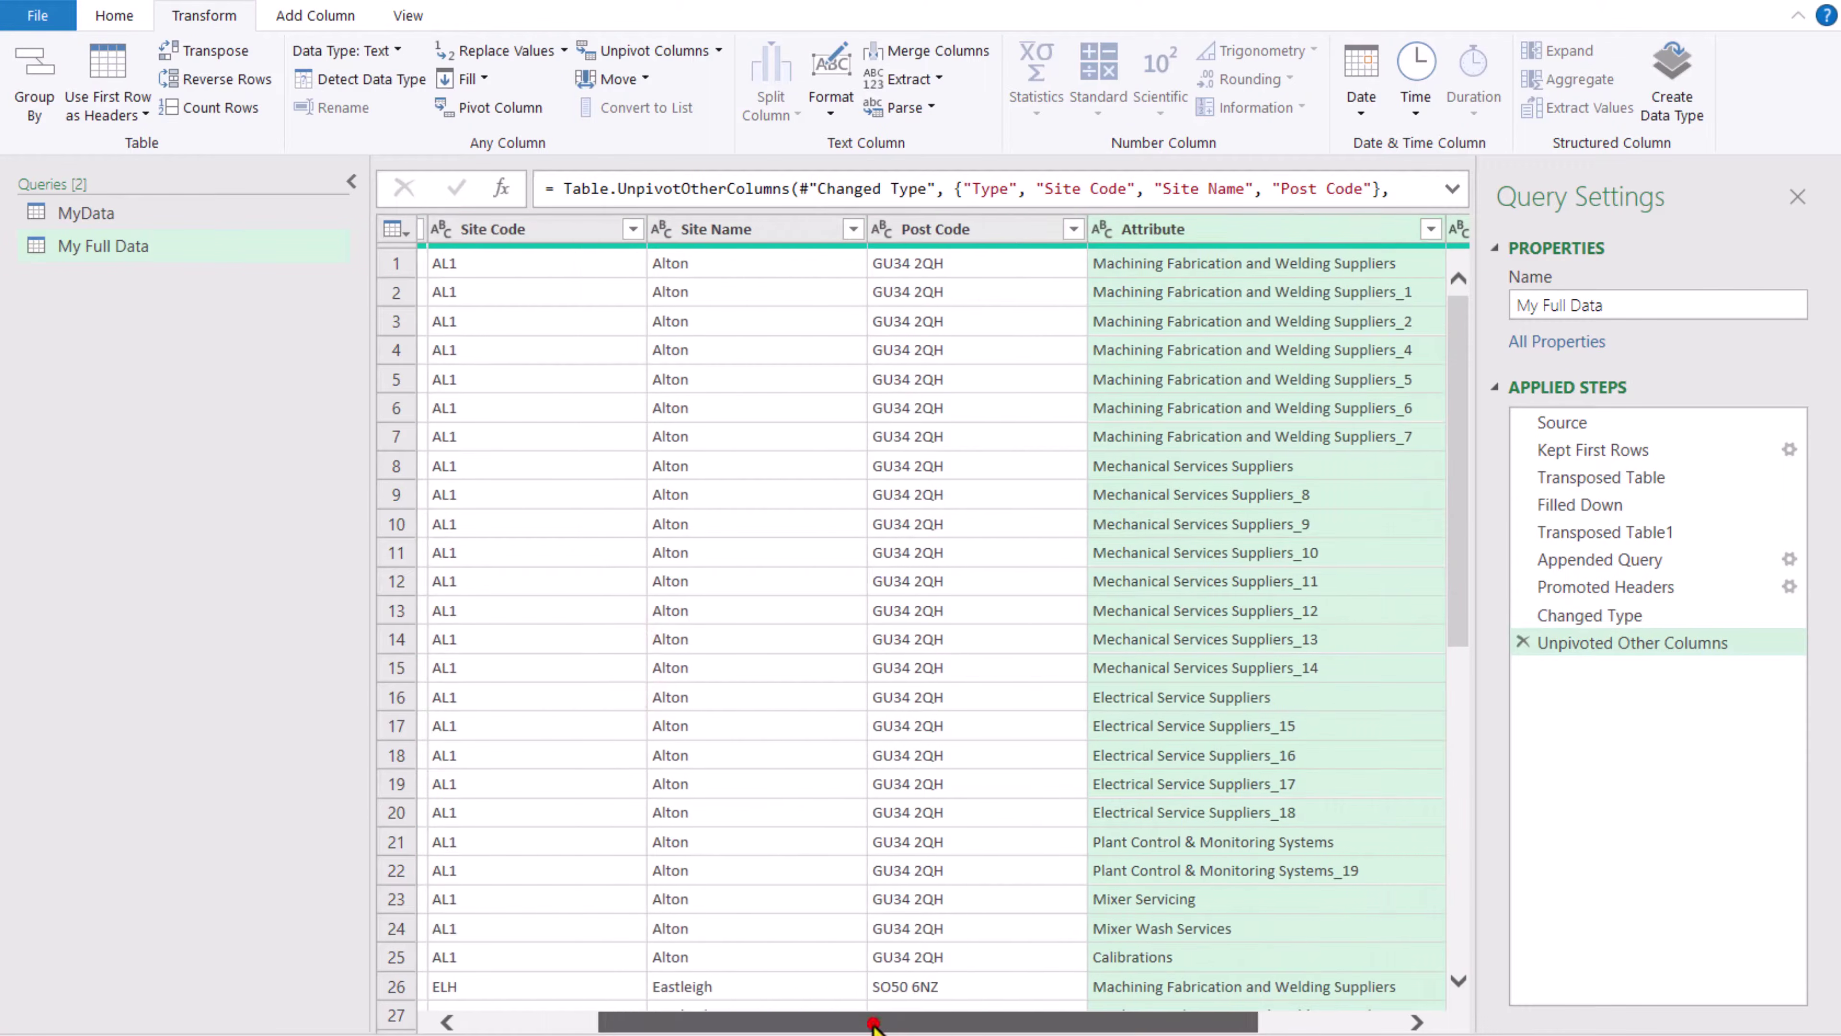
drag(874, 1019, 1028, 1030)
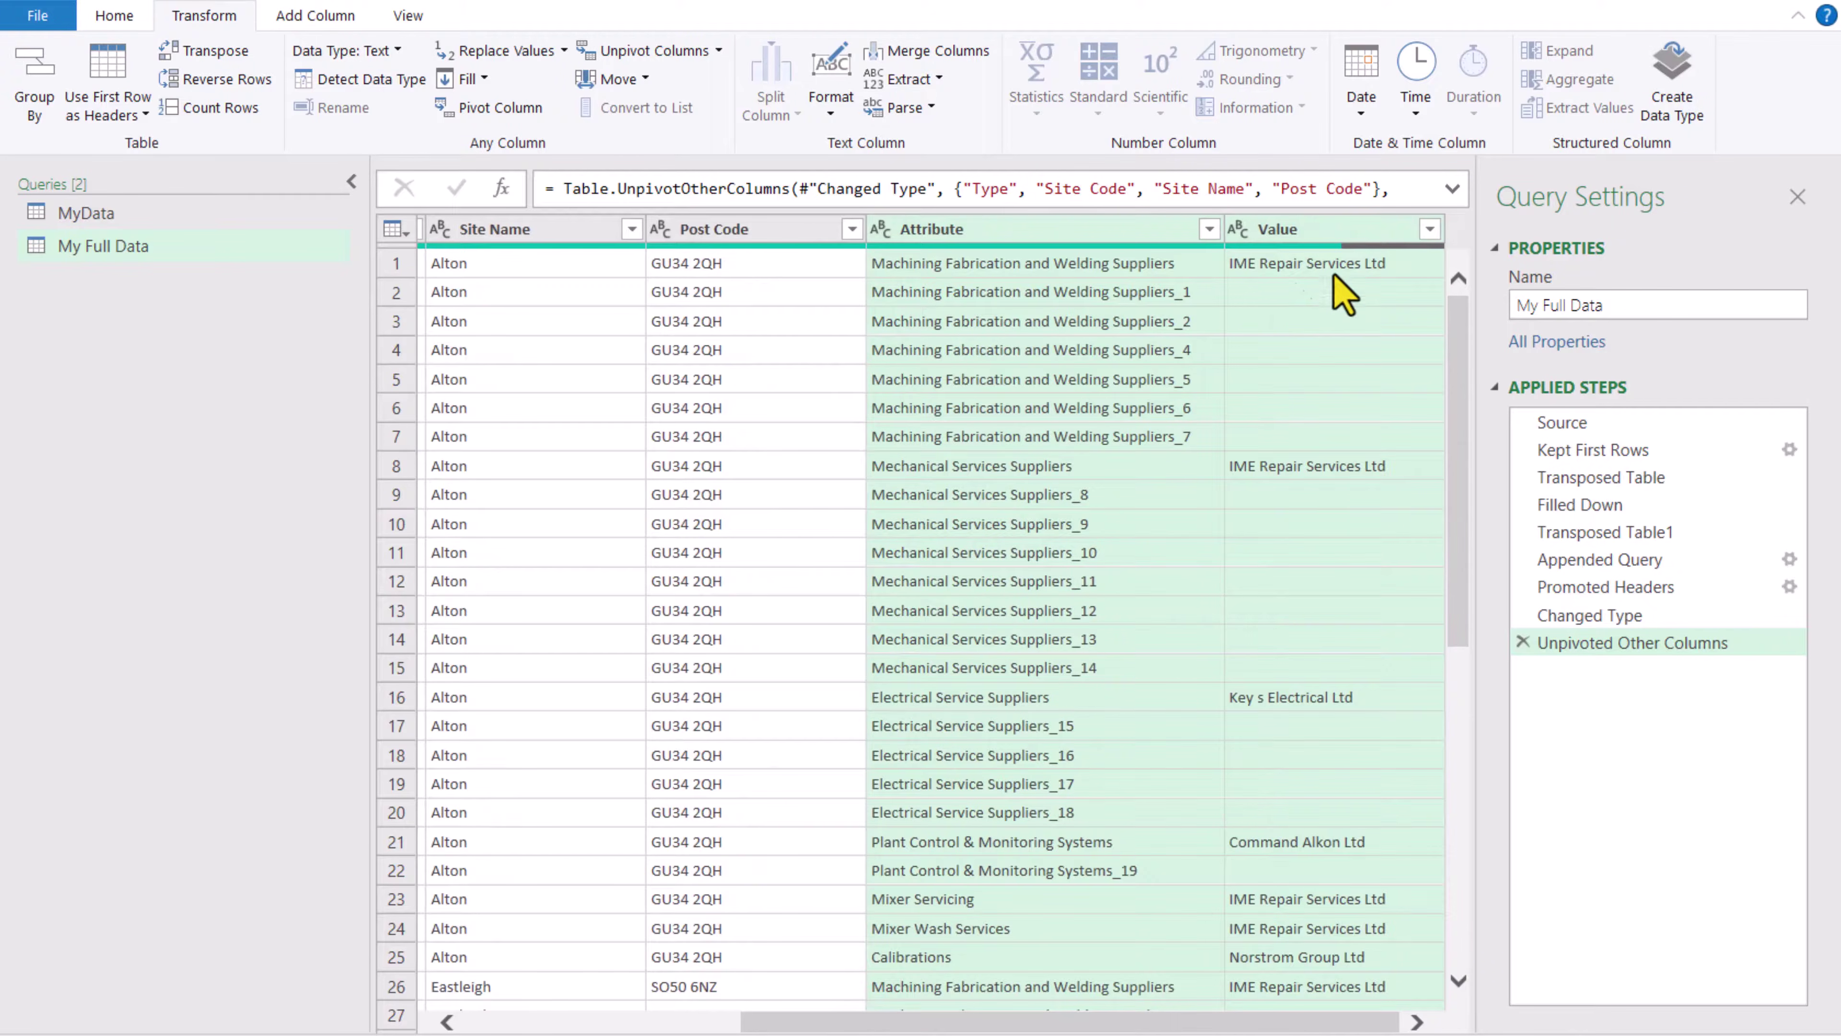
- Rename the Attribute and Value columns as Categoary and Supplier directly in the unpivot step's formula
double_click(1055, 228)
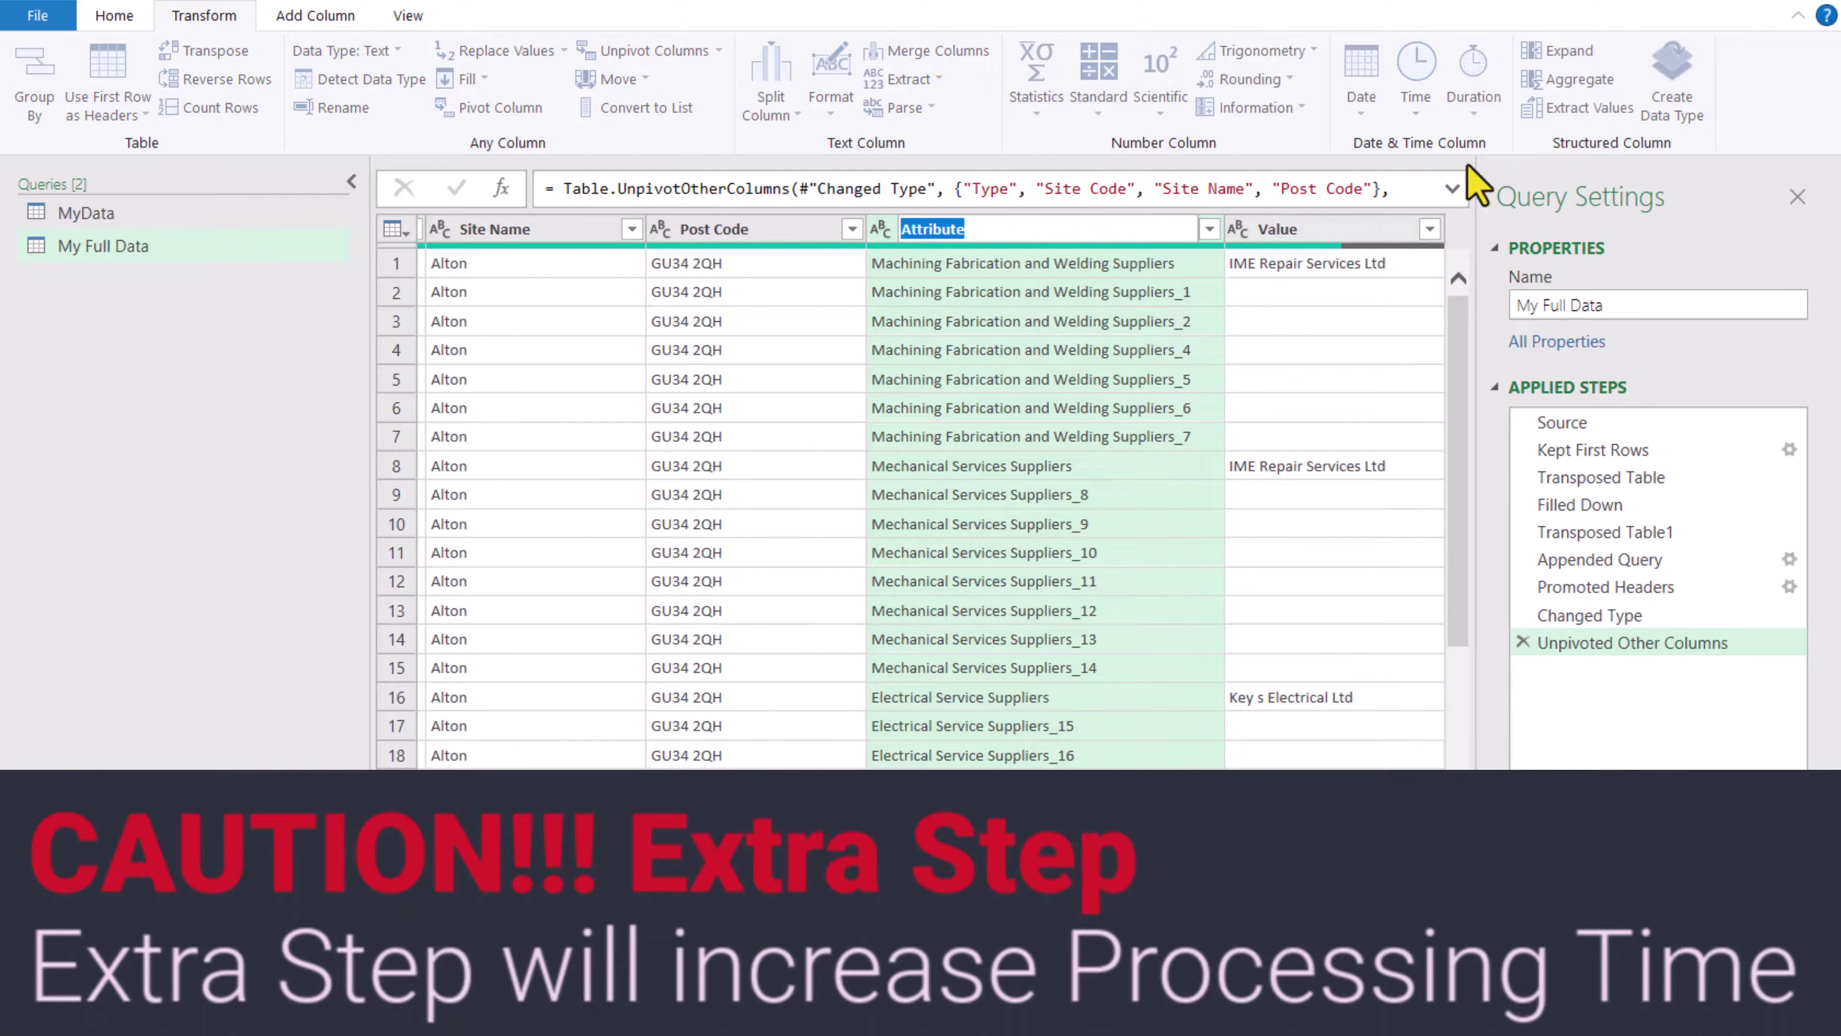
click(1453, 190)
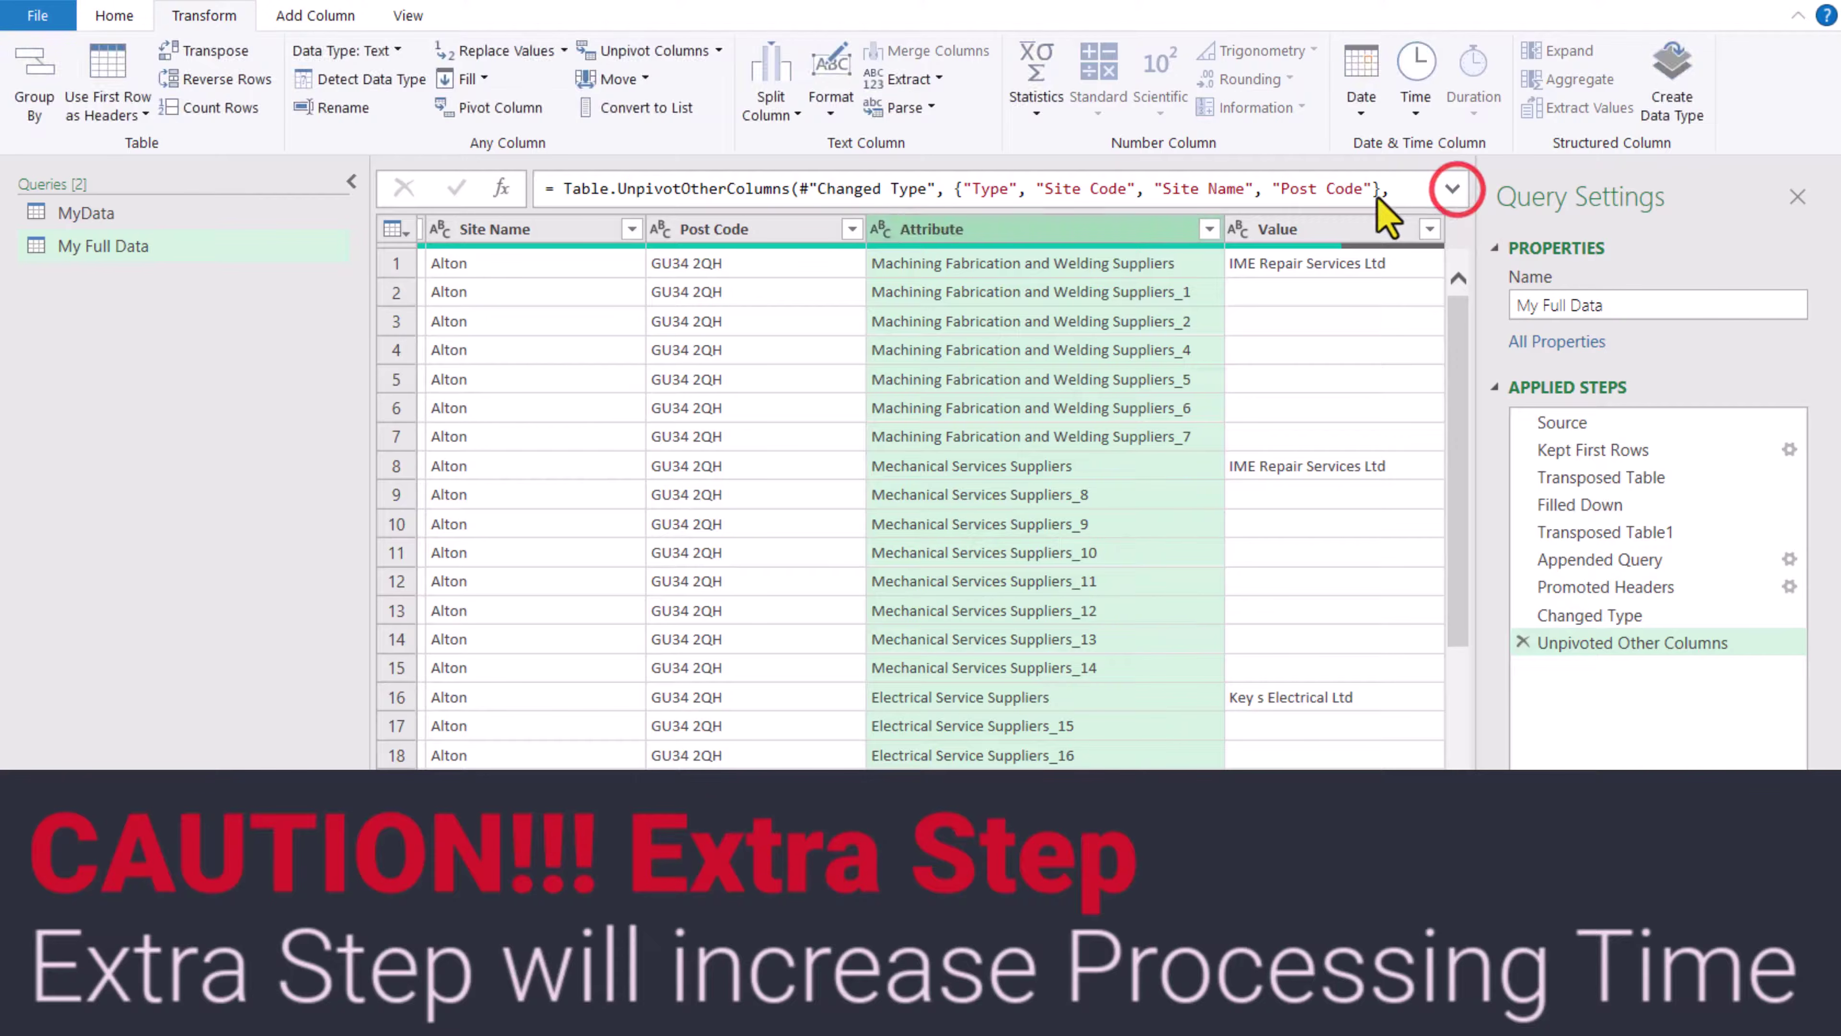
click(1021, 220)
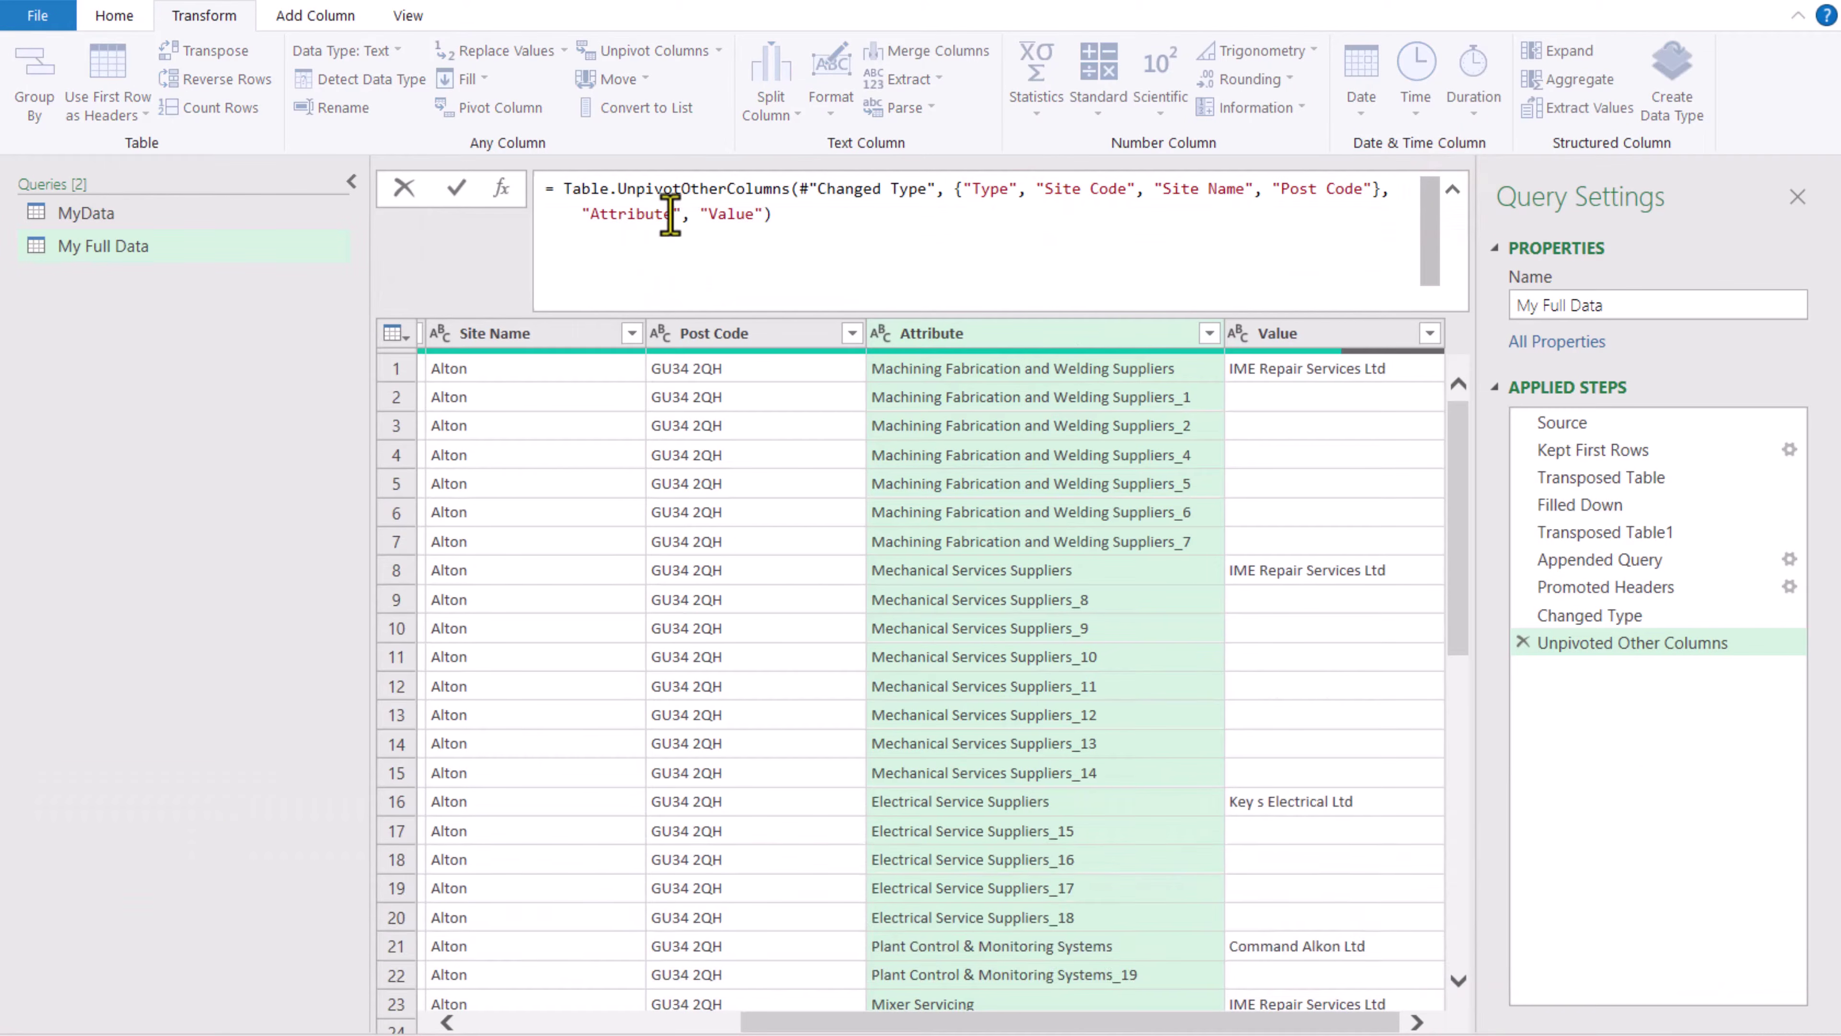
drag(671, 214, 590, 221)
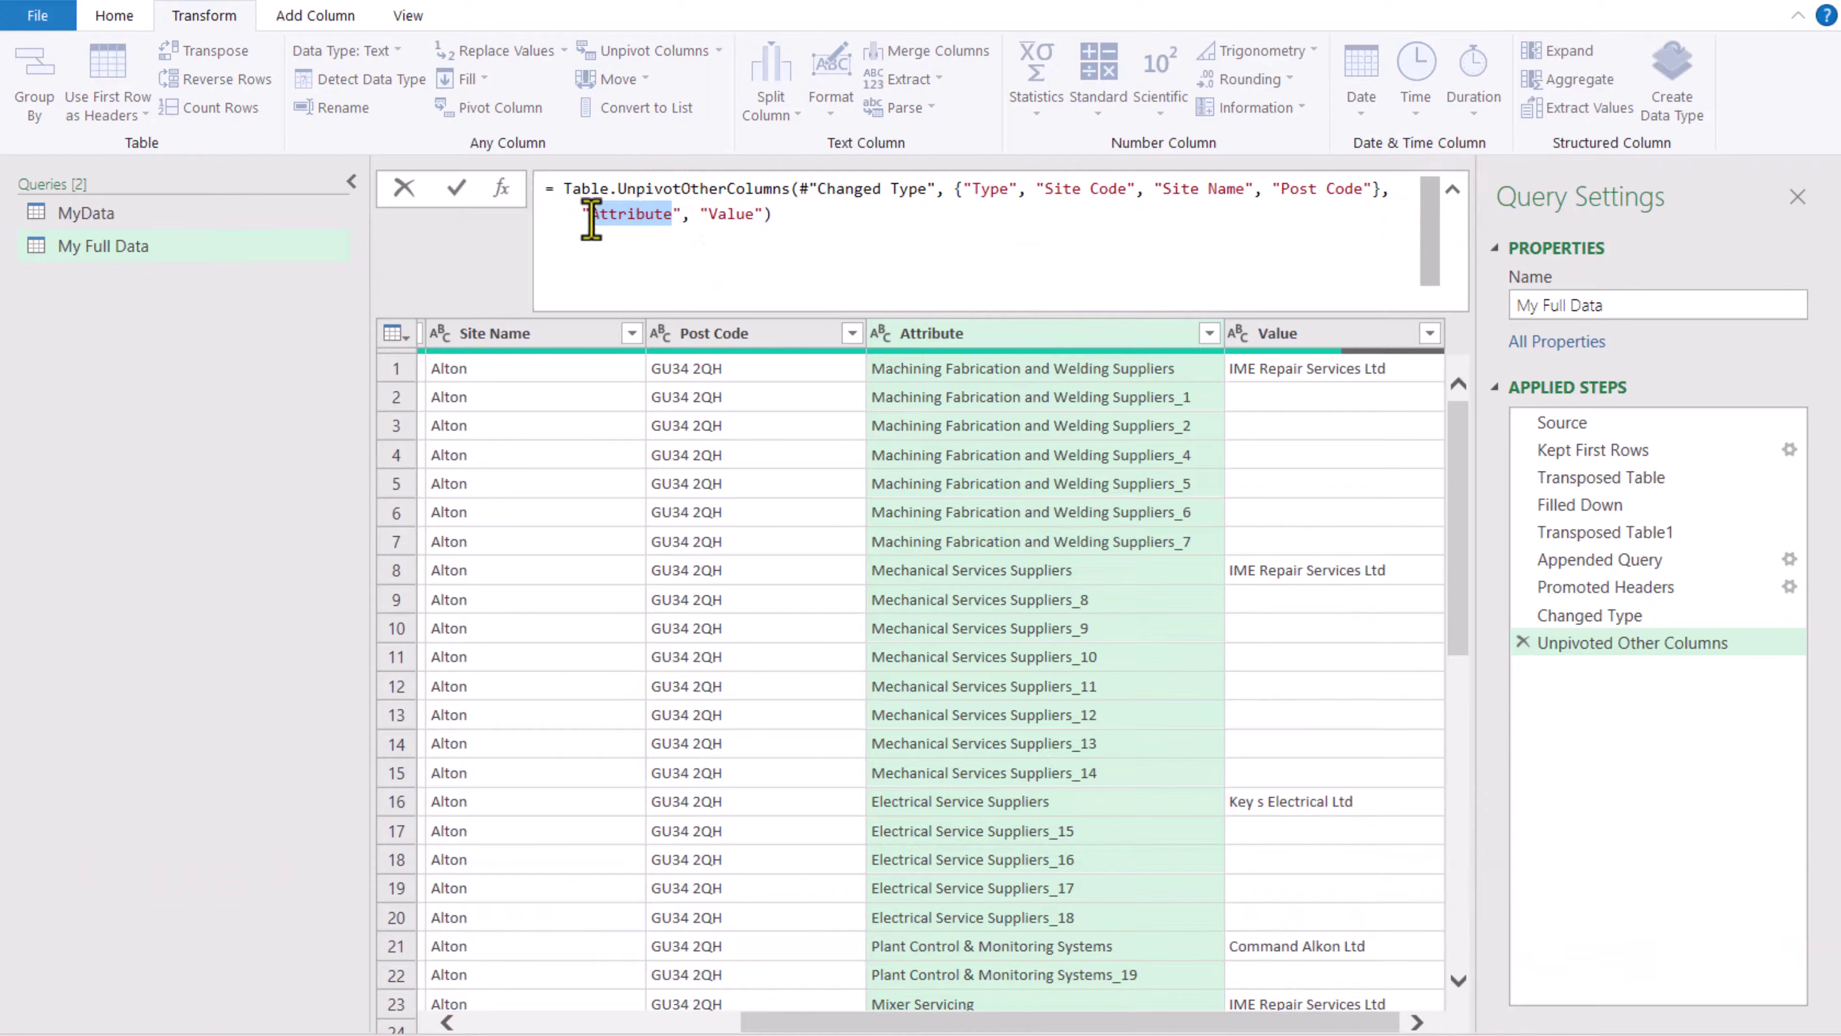
text(Categoary)
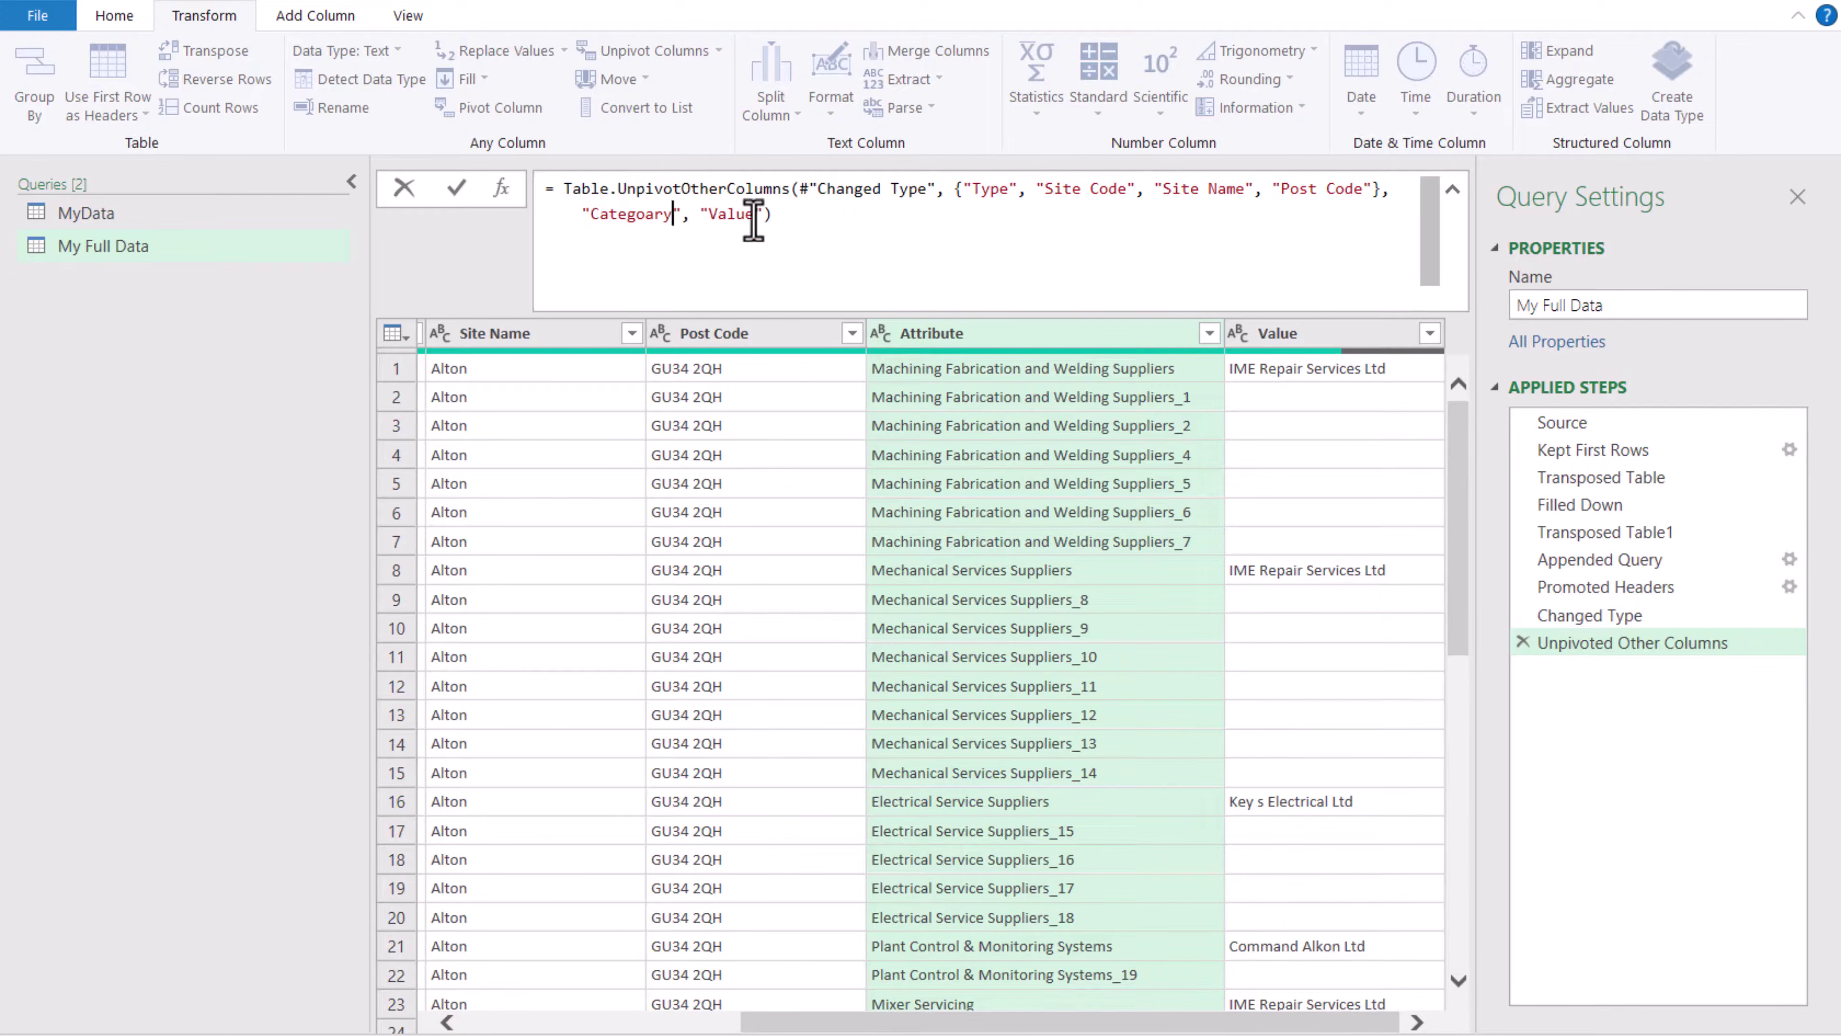
drag(754, 215, 703, 215)
text(Supplier)
click(452, 190)
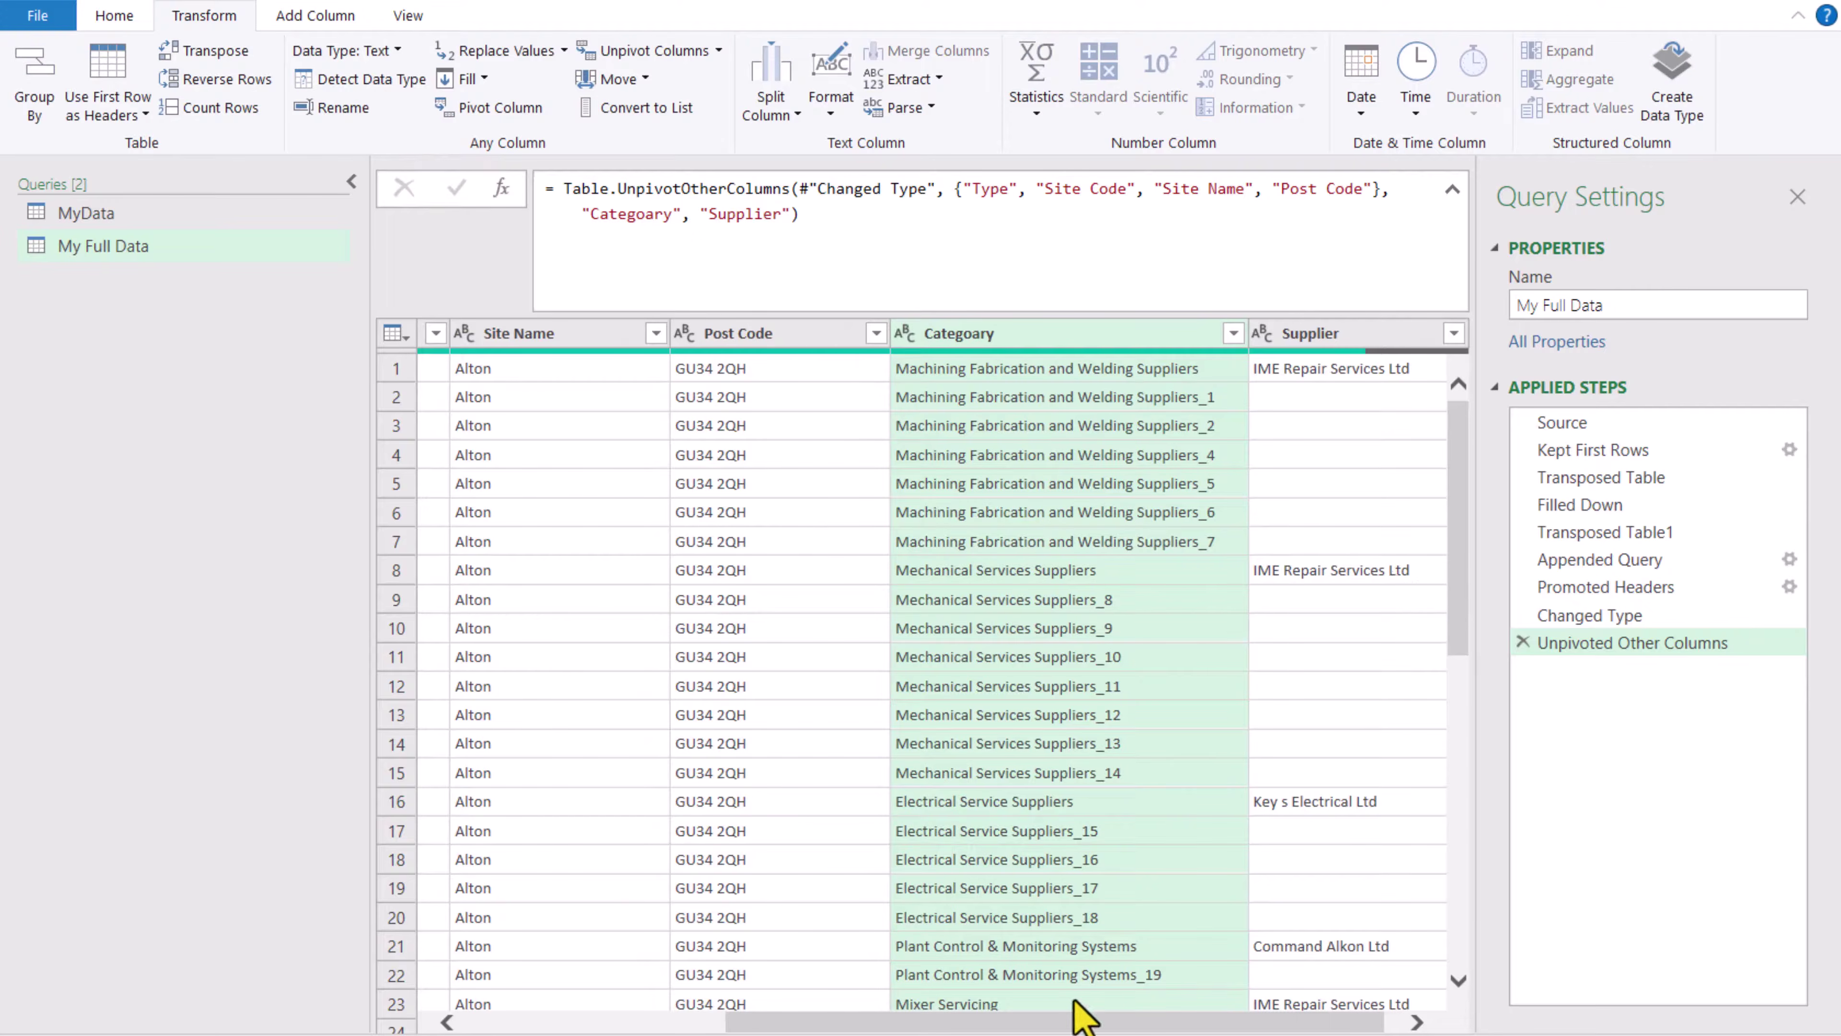
- Filter the blank entries out of the Supplier column
drag(1066, 1023, 1080, 1022)
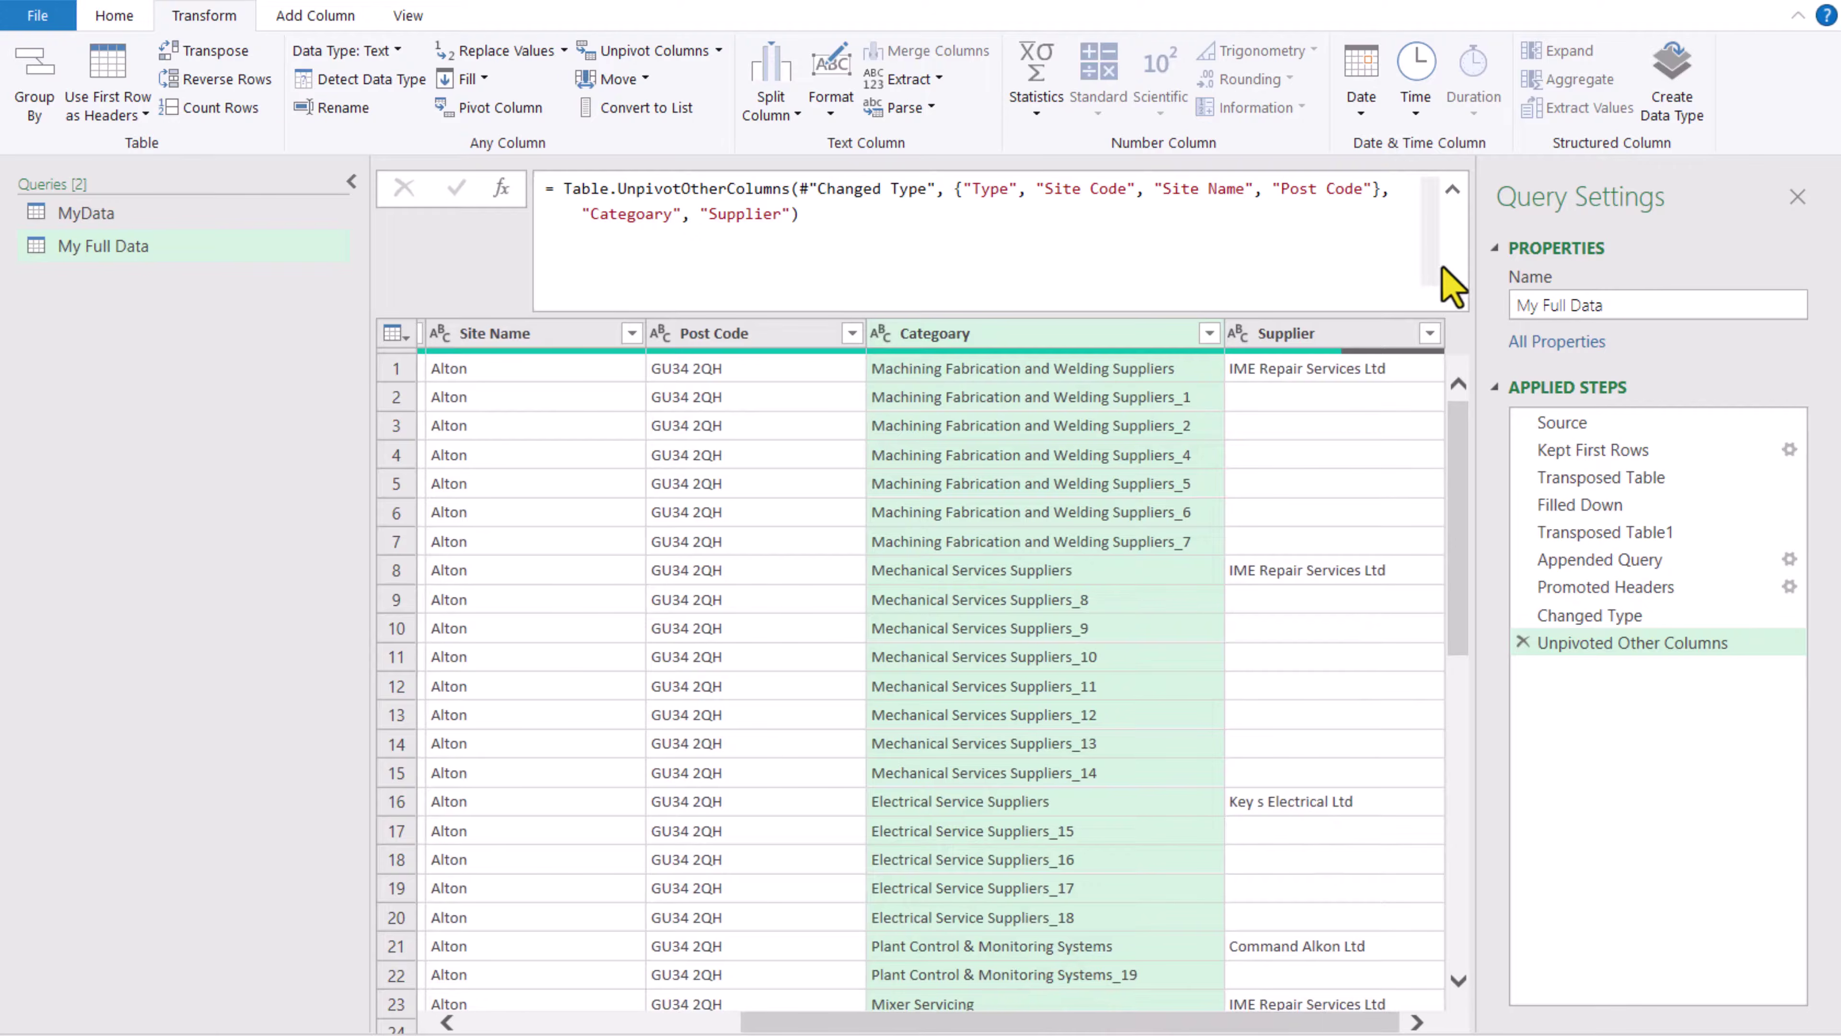
click(1429, 333)
click(1042, 650)
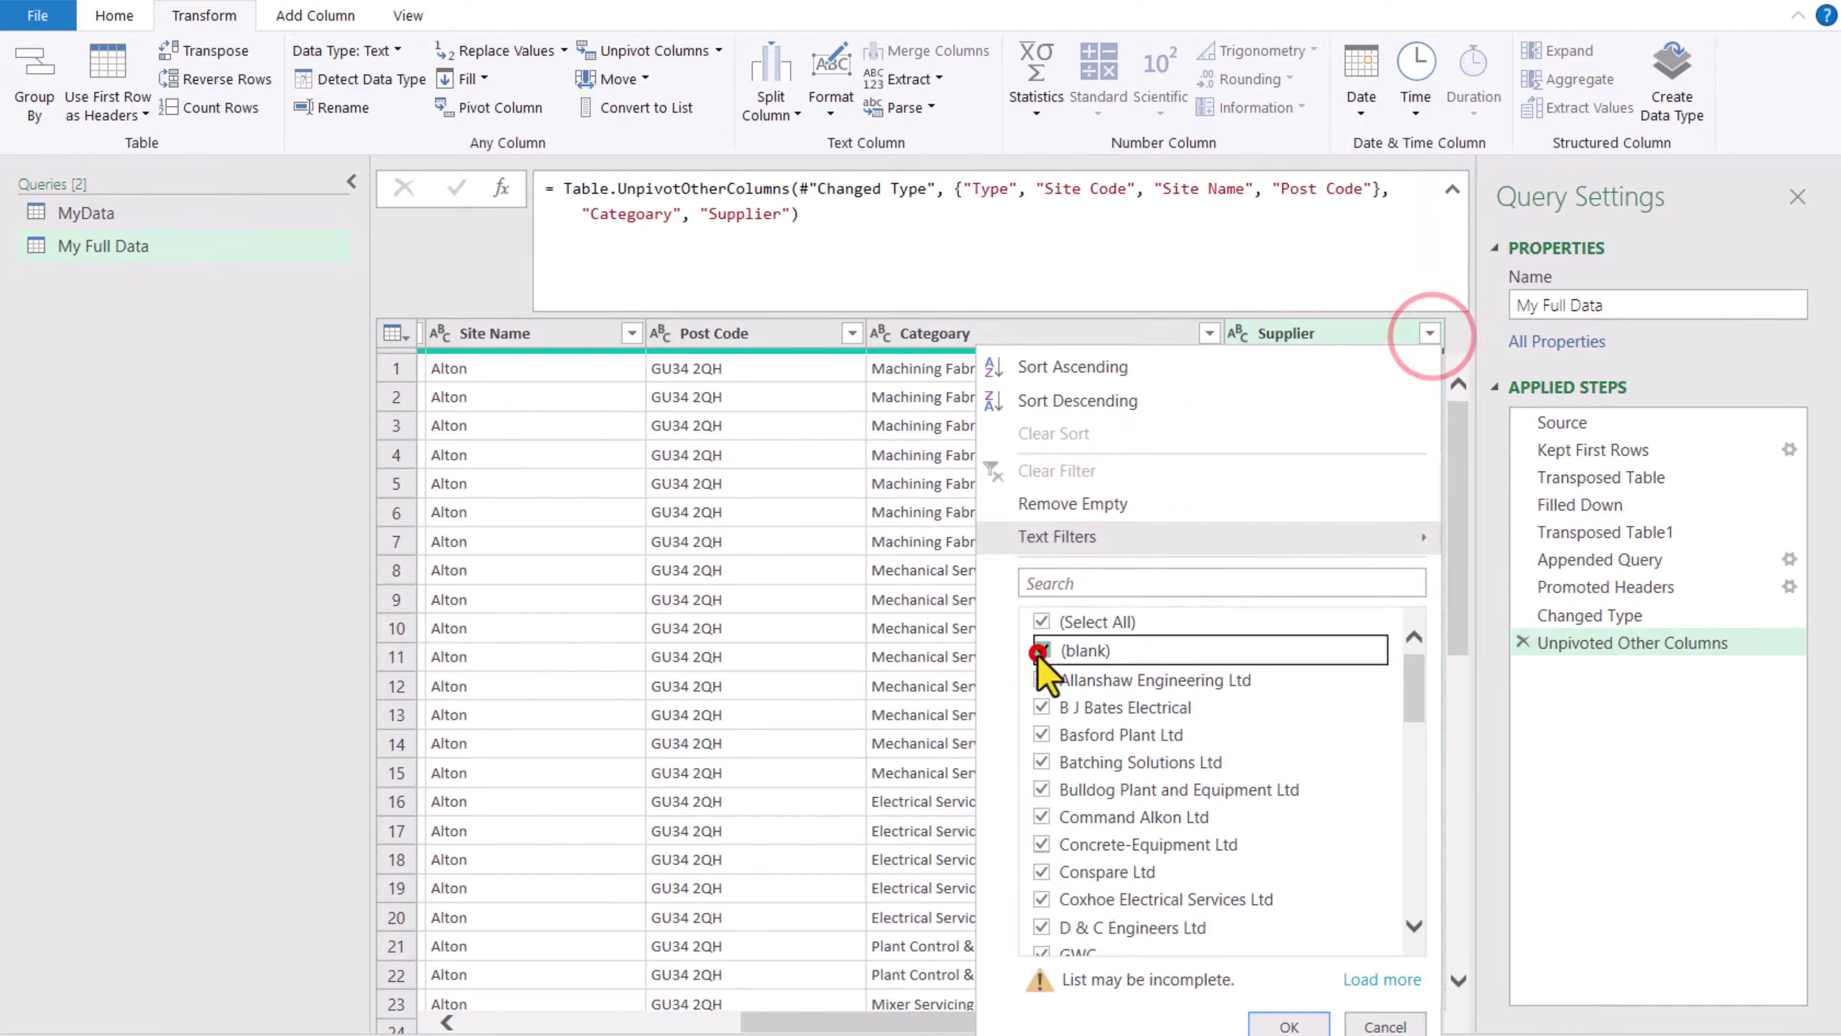
click(1289, 1026)
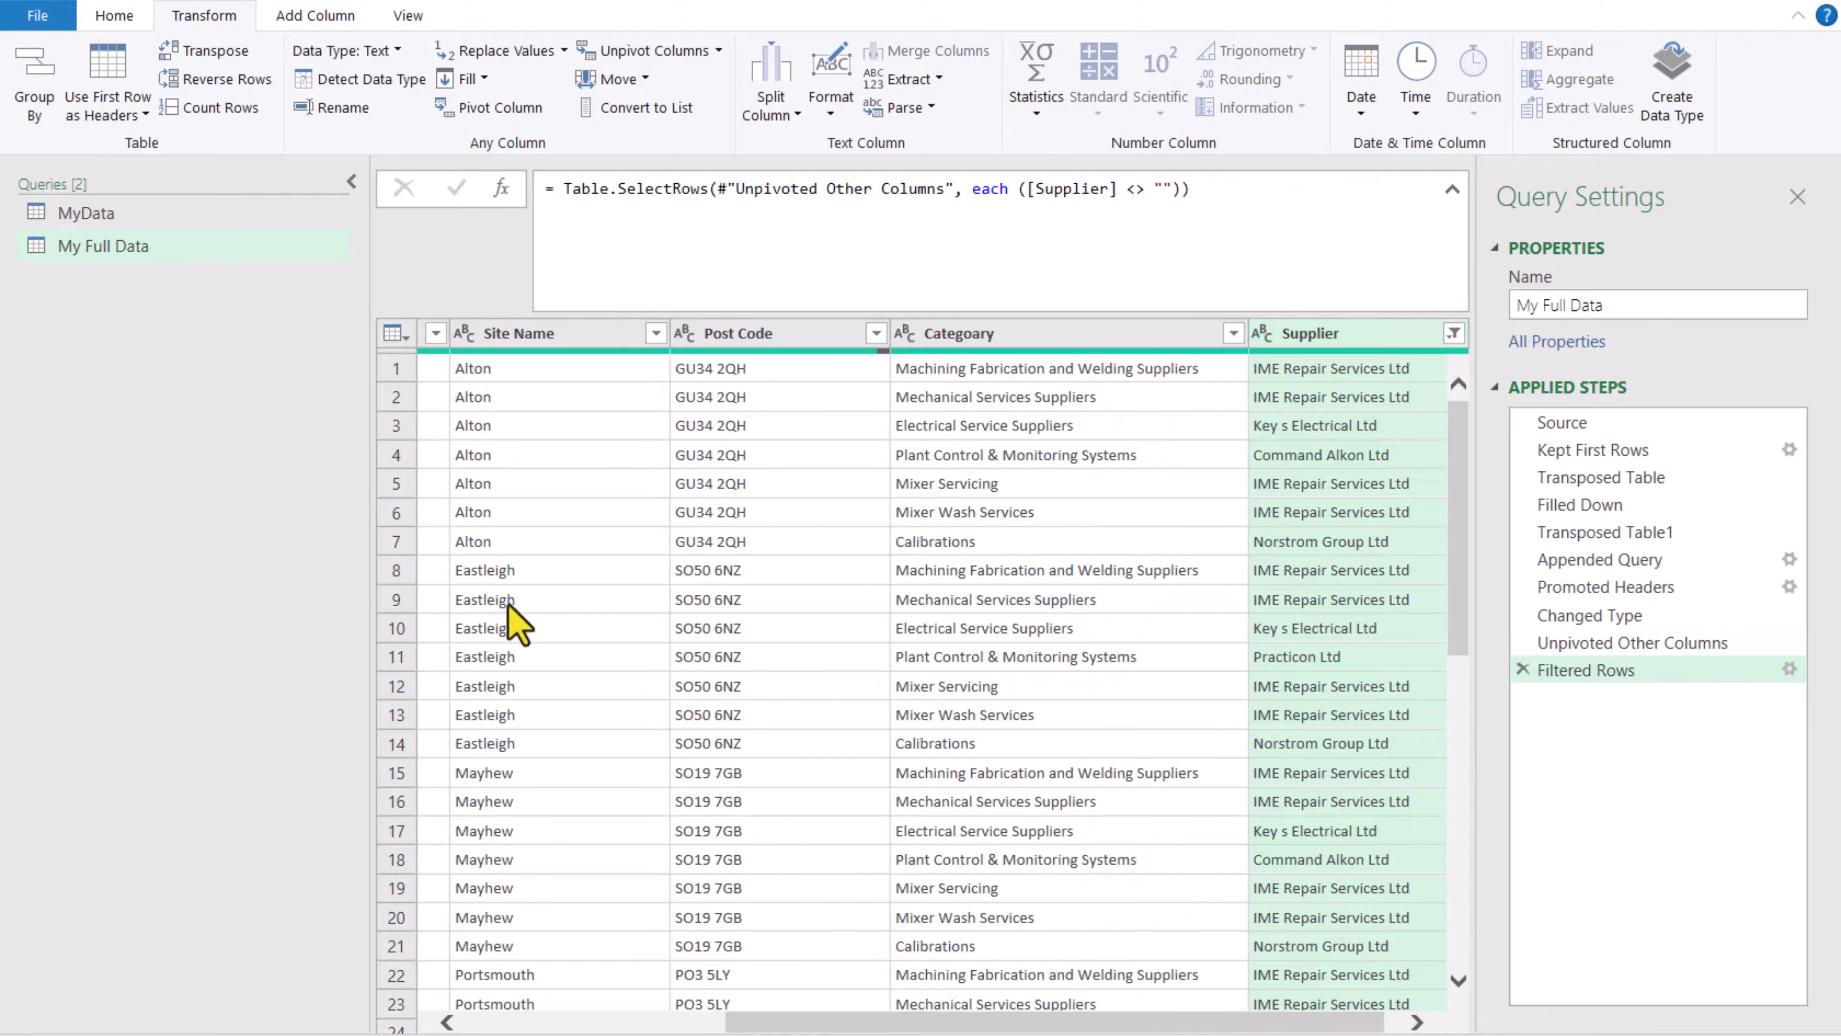
- Close the query editor and load both queries as connections only
click(33, 15)
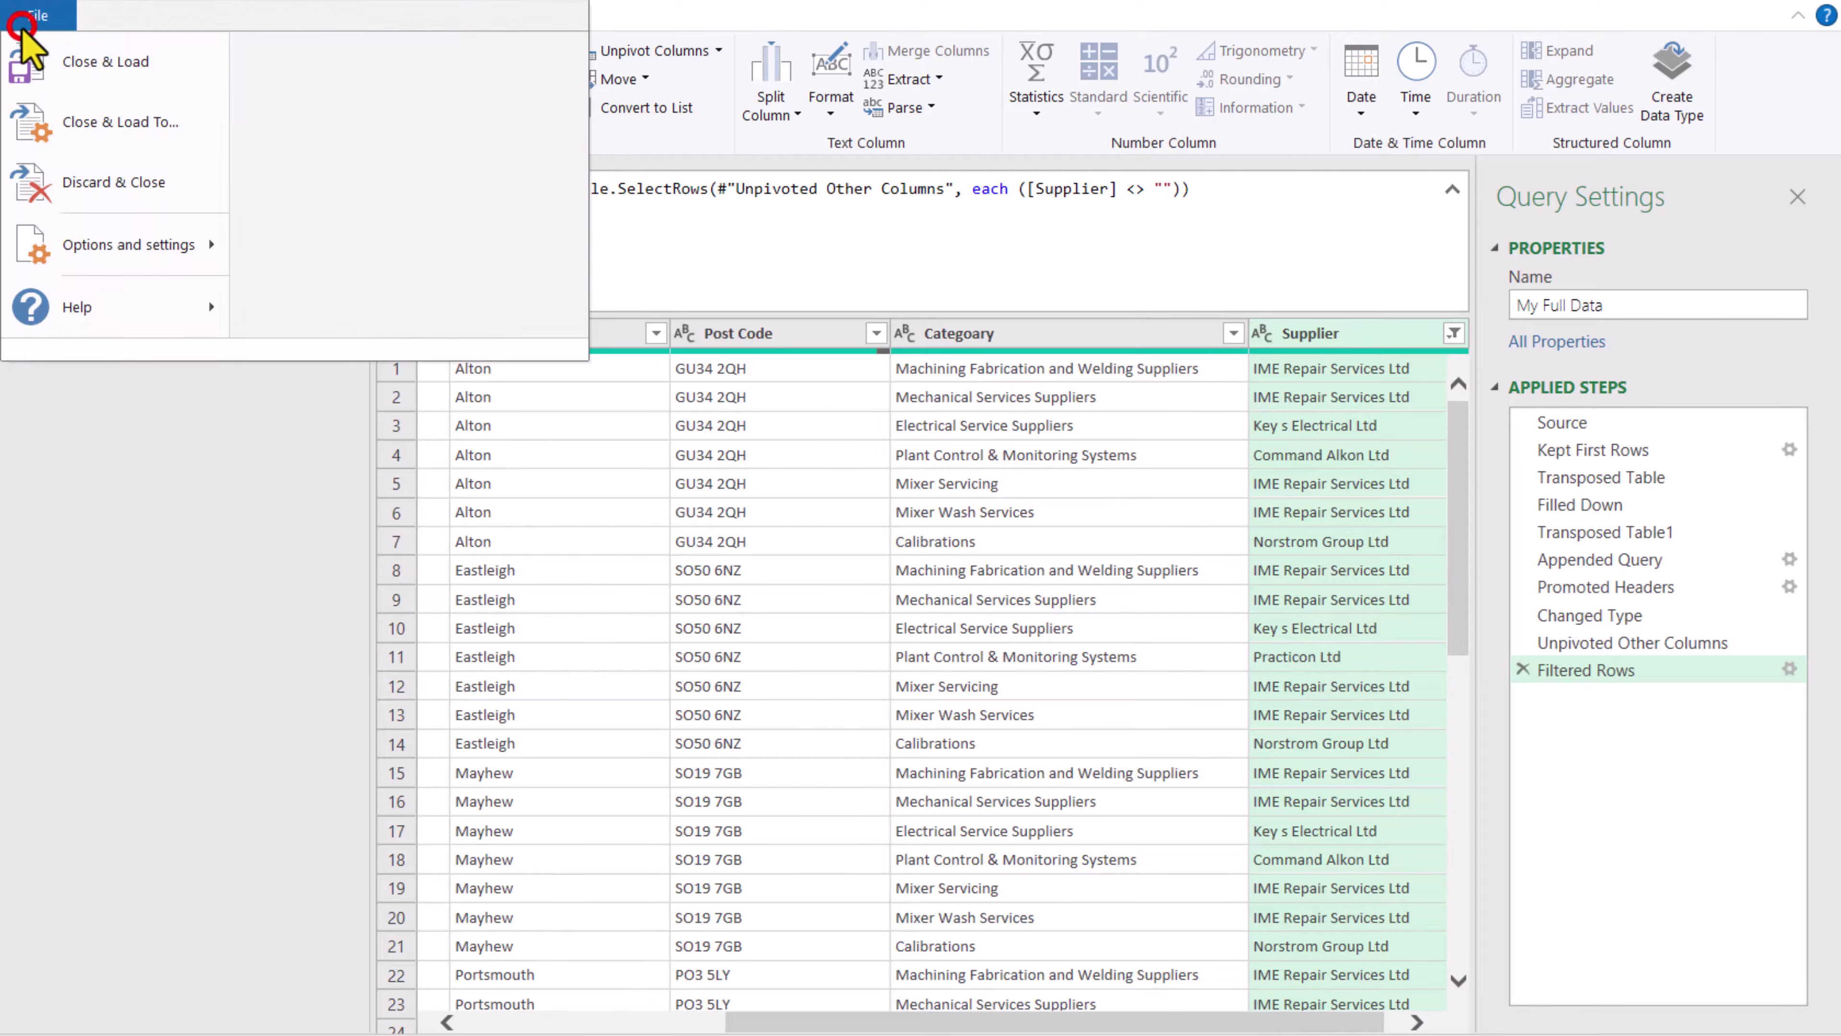
click(51, 134)
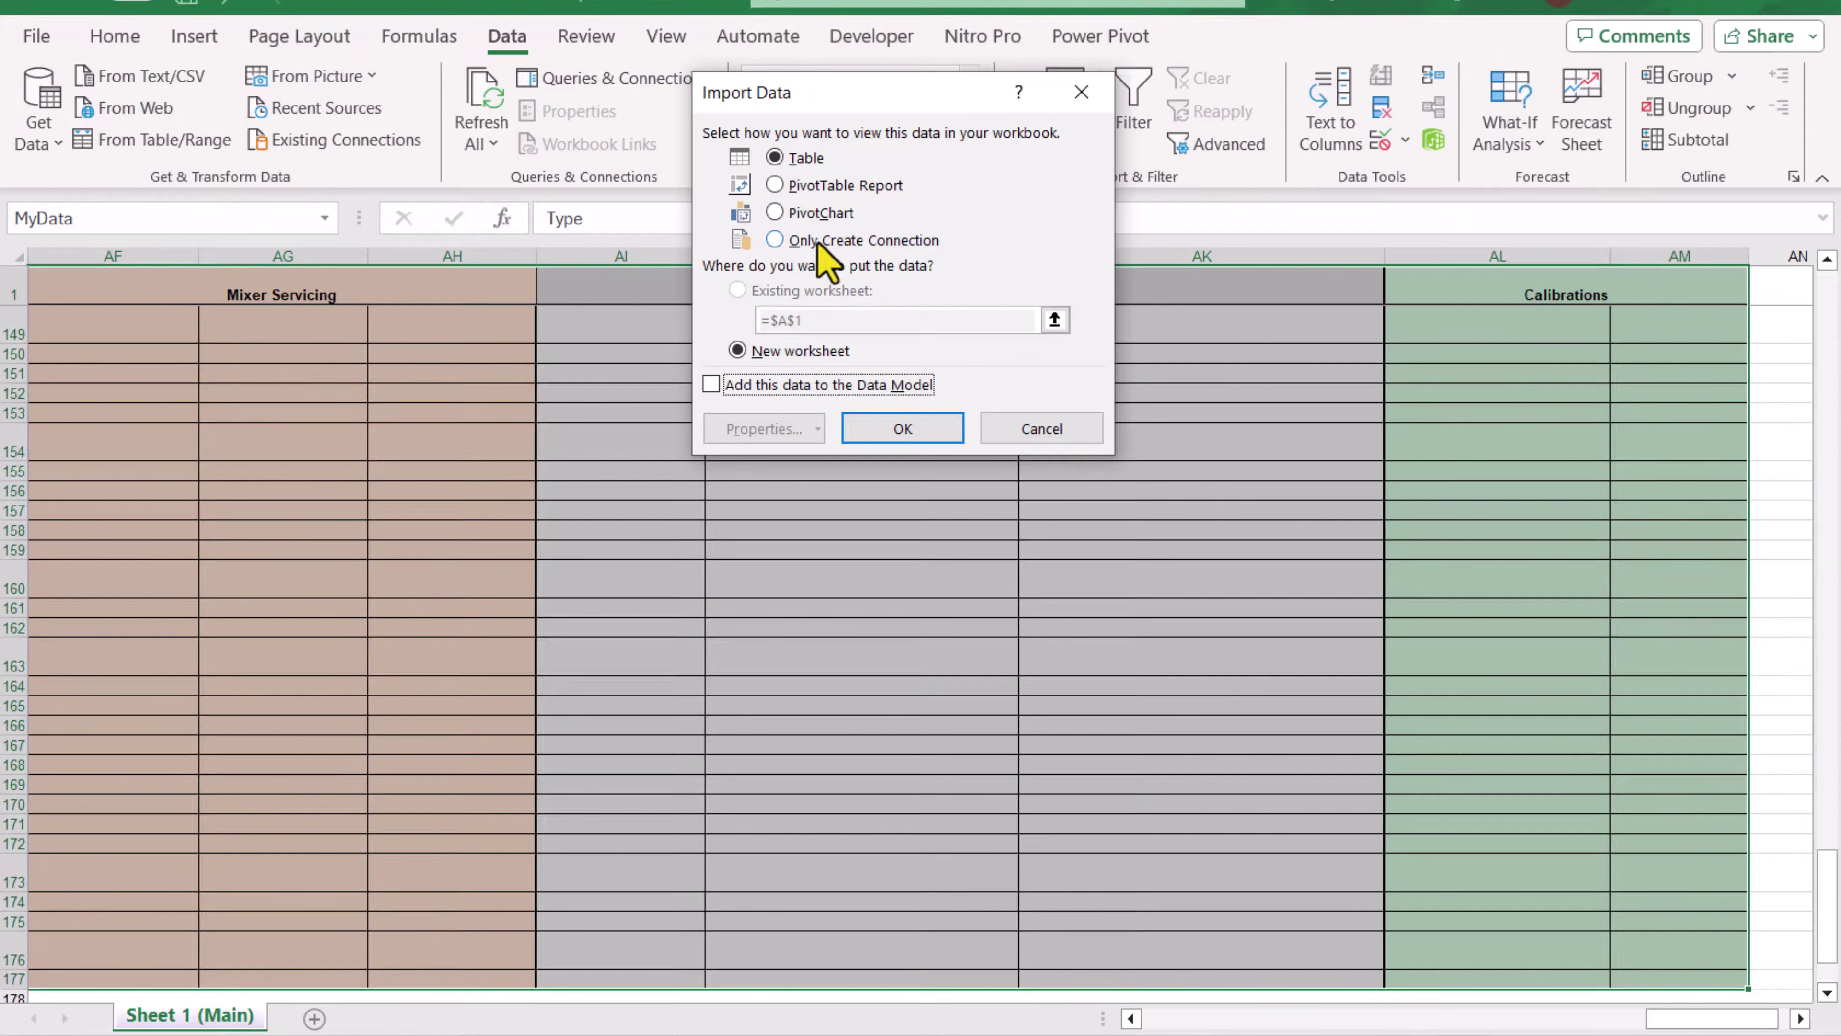
click(823, 241)
click(929, 430)
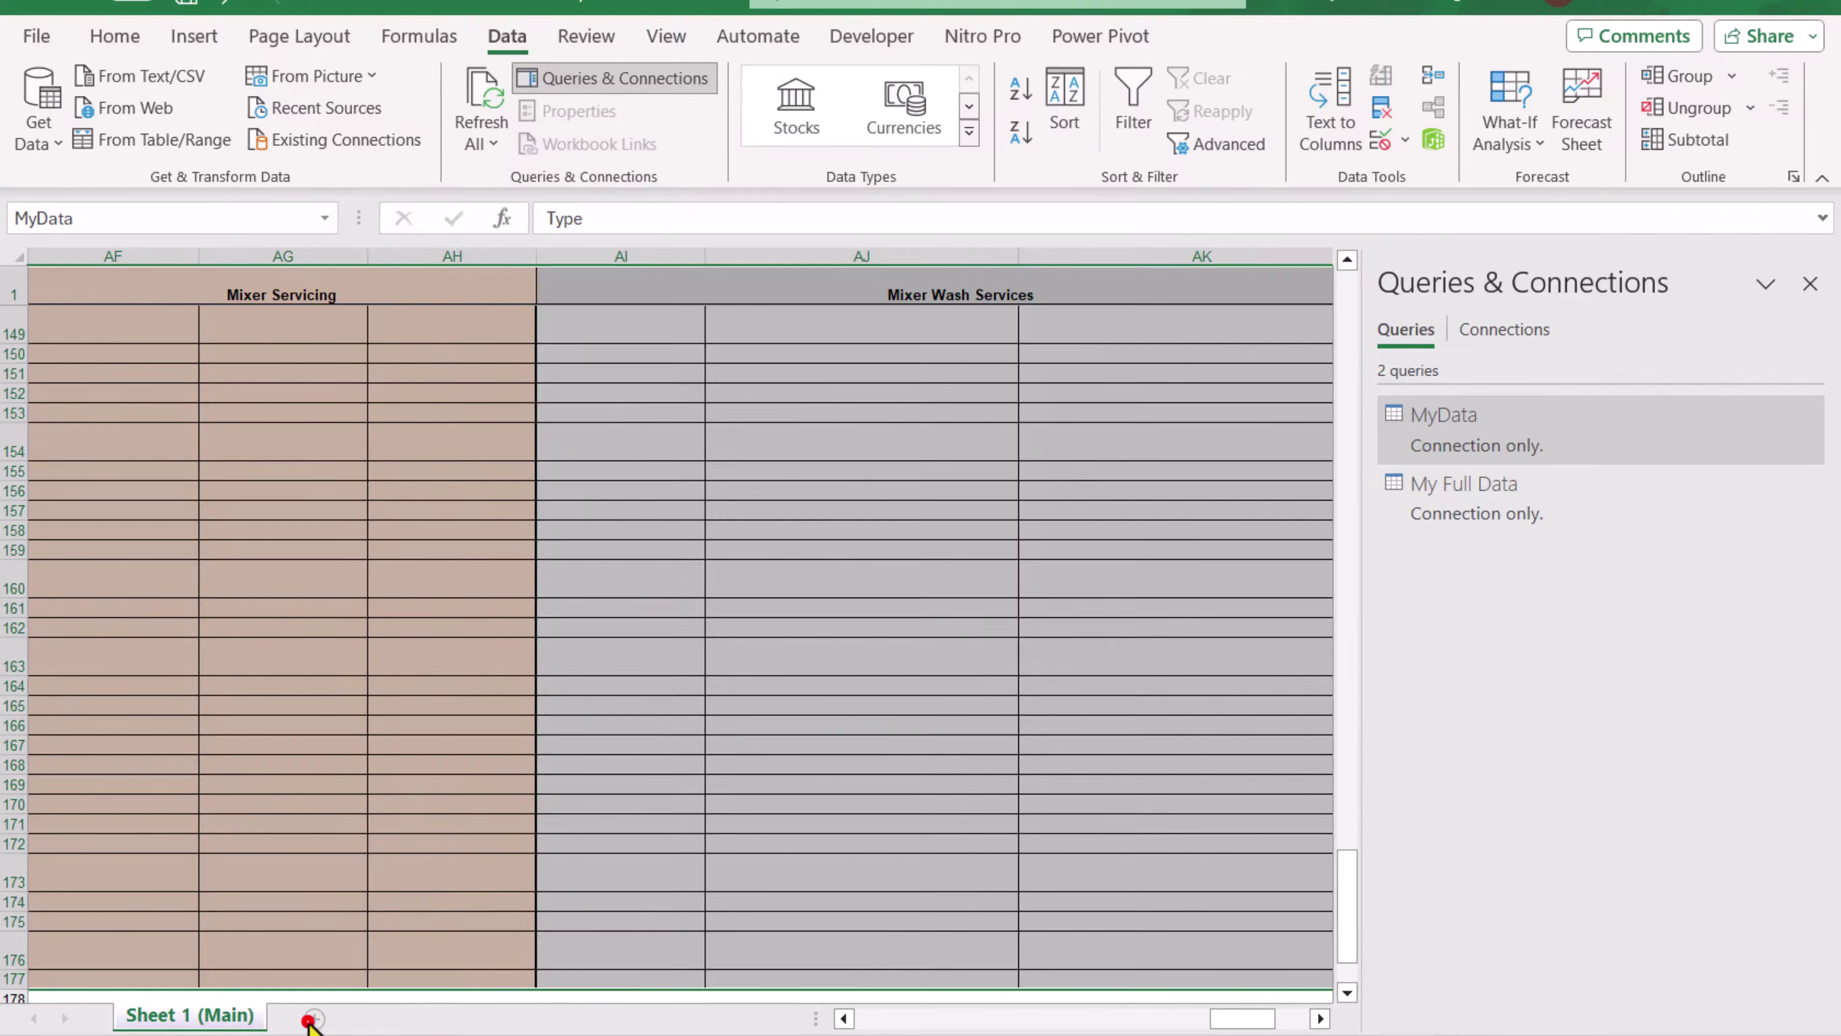
- Add a new worksheet and load the My Full Data query there as a table at cell A1
click(311, 1019)
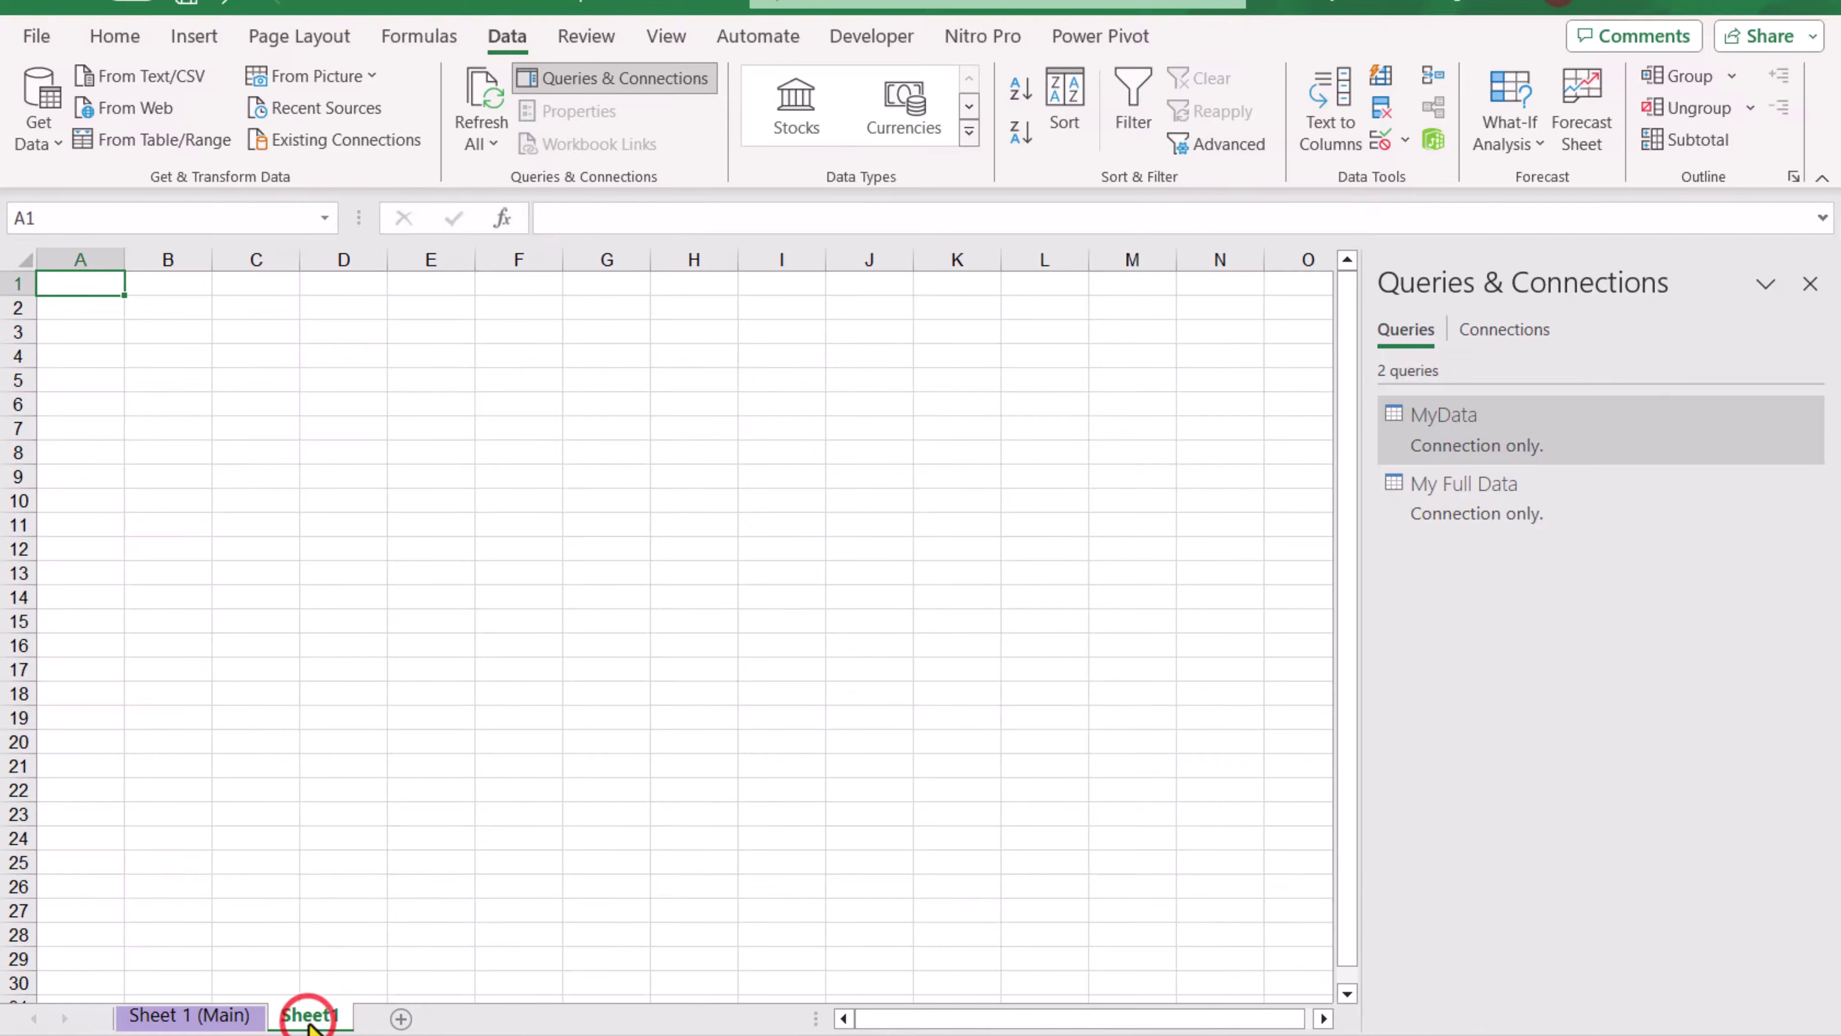
right_click(1459, 519)
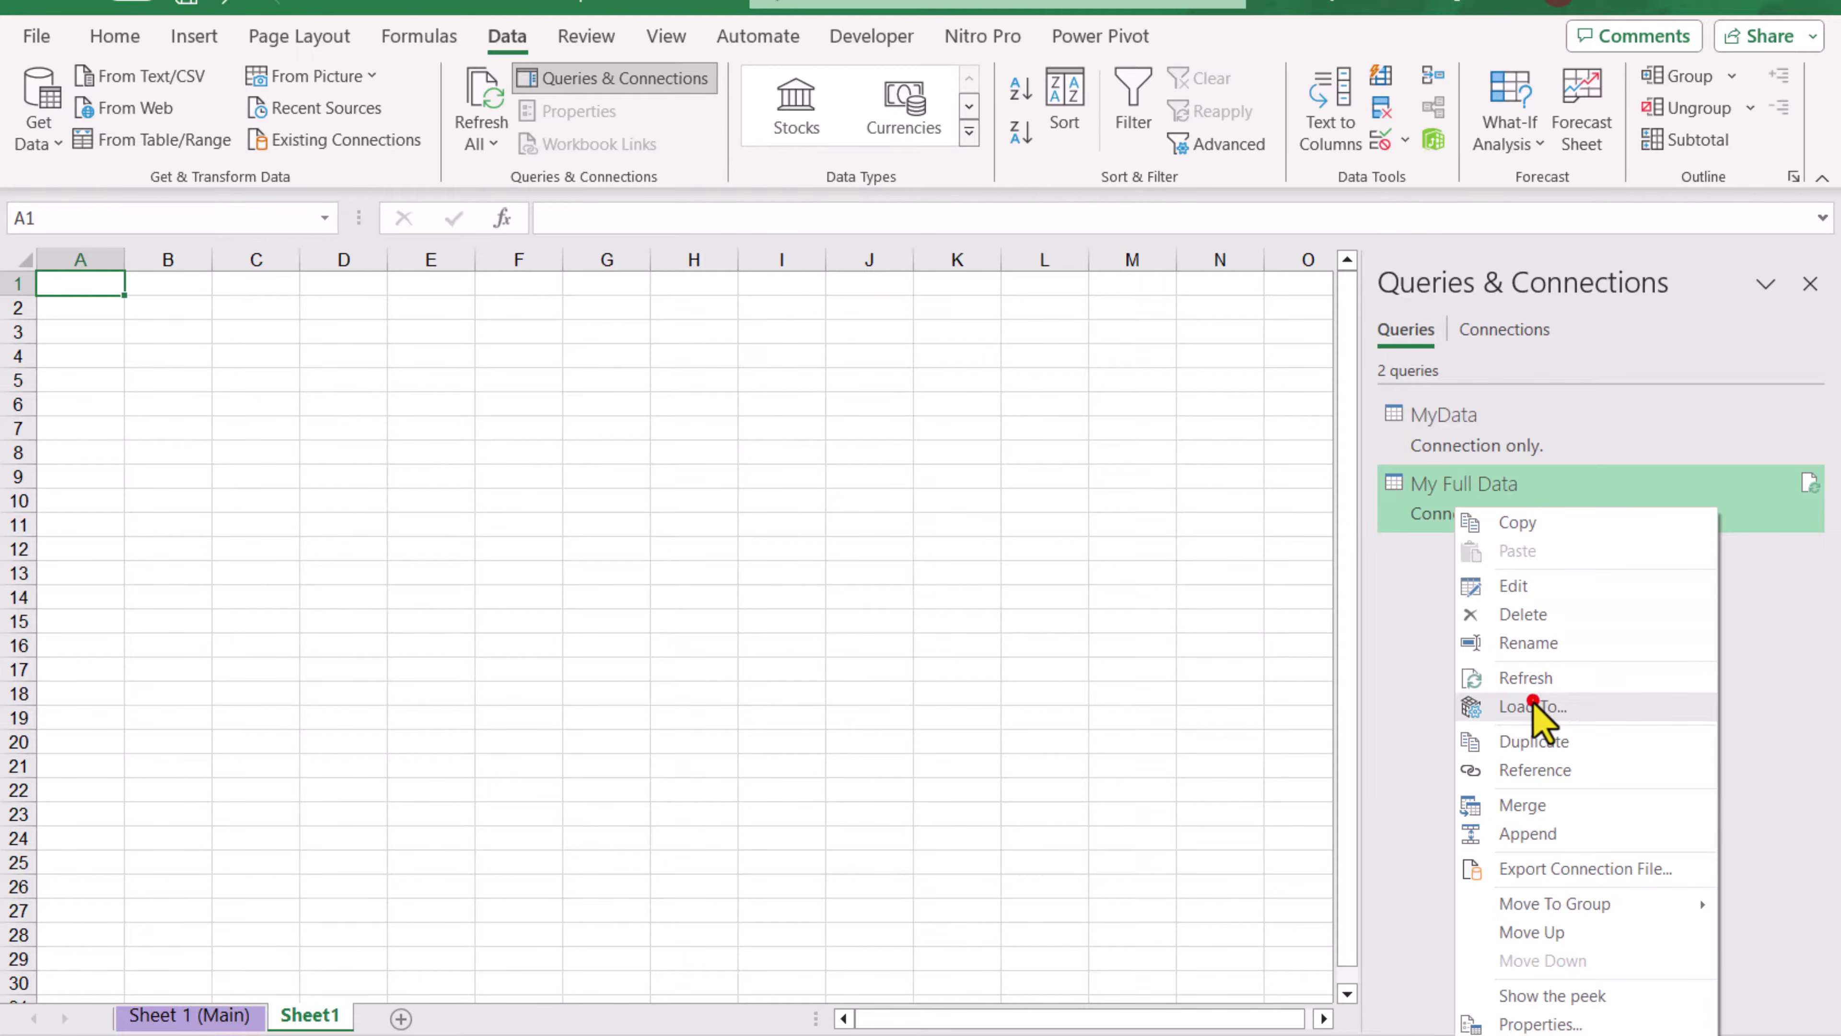
click(1535, 707)
click(806, 158)
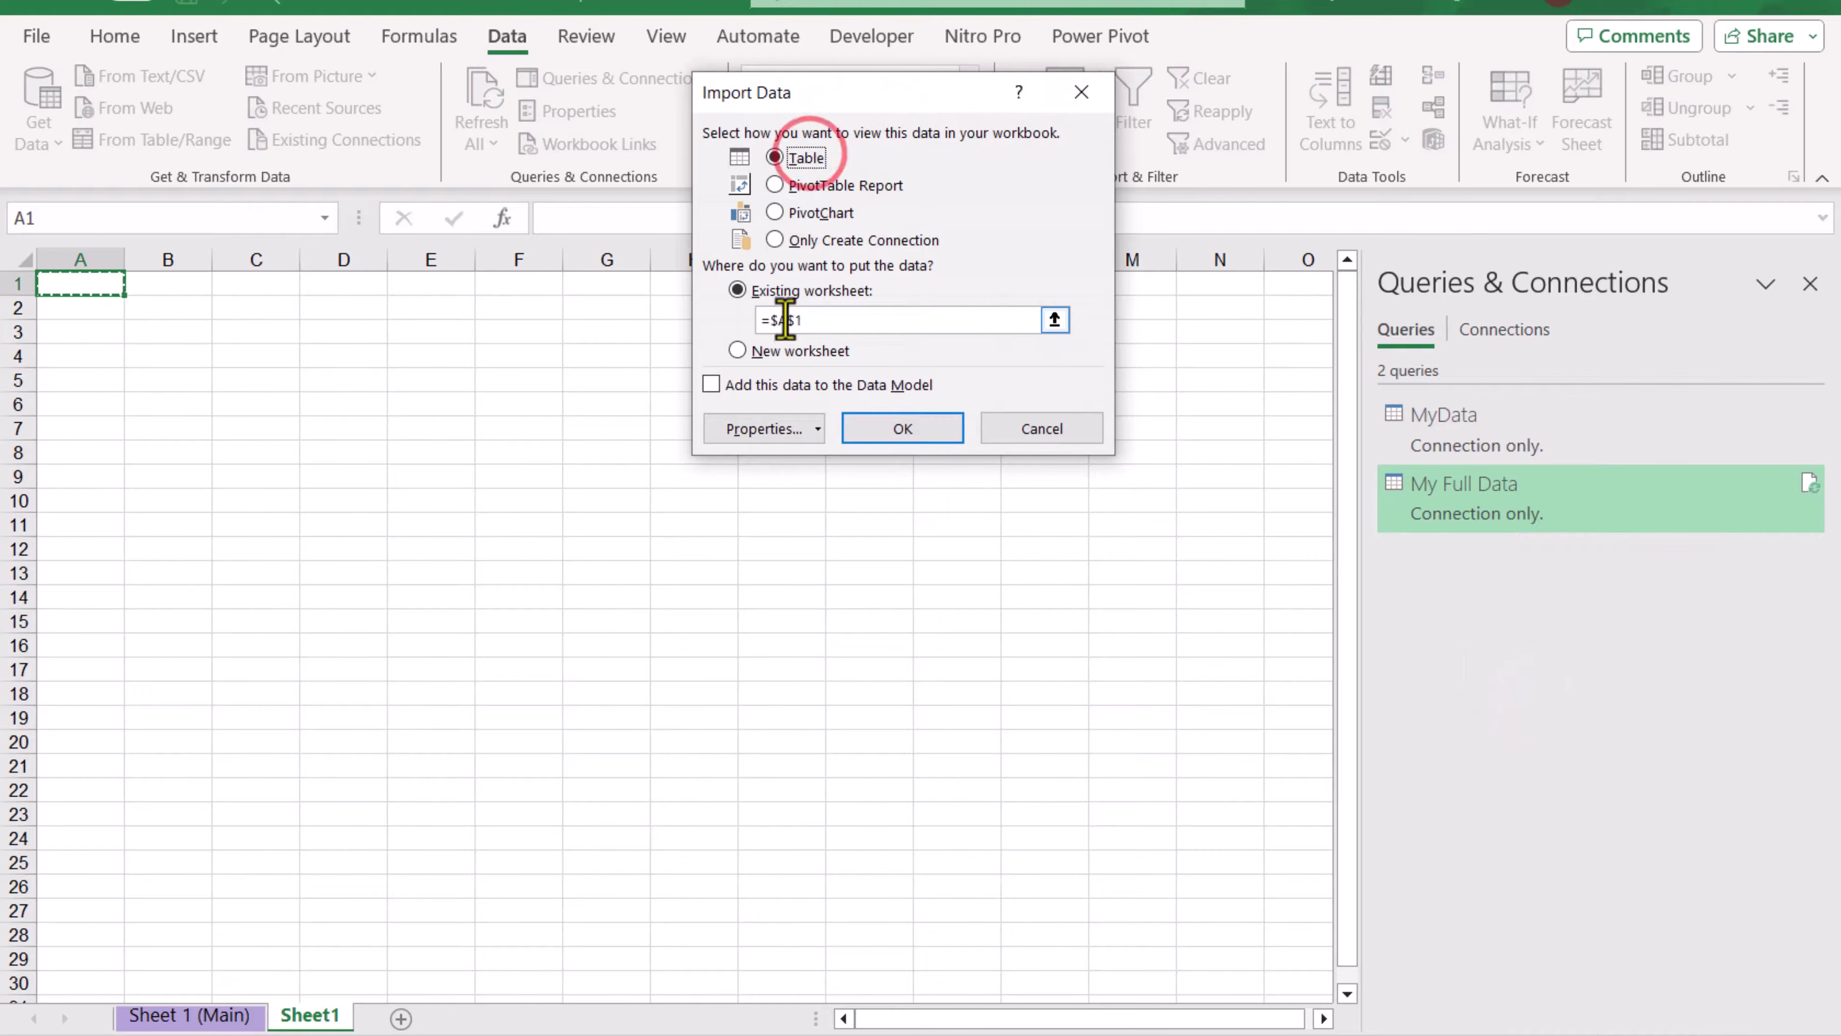
click(894, 436)
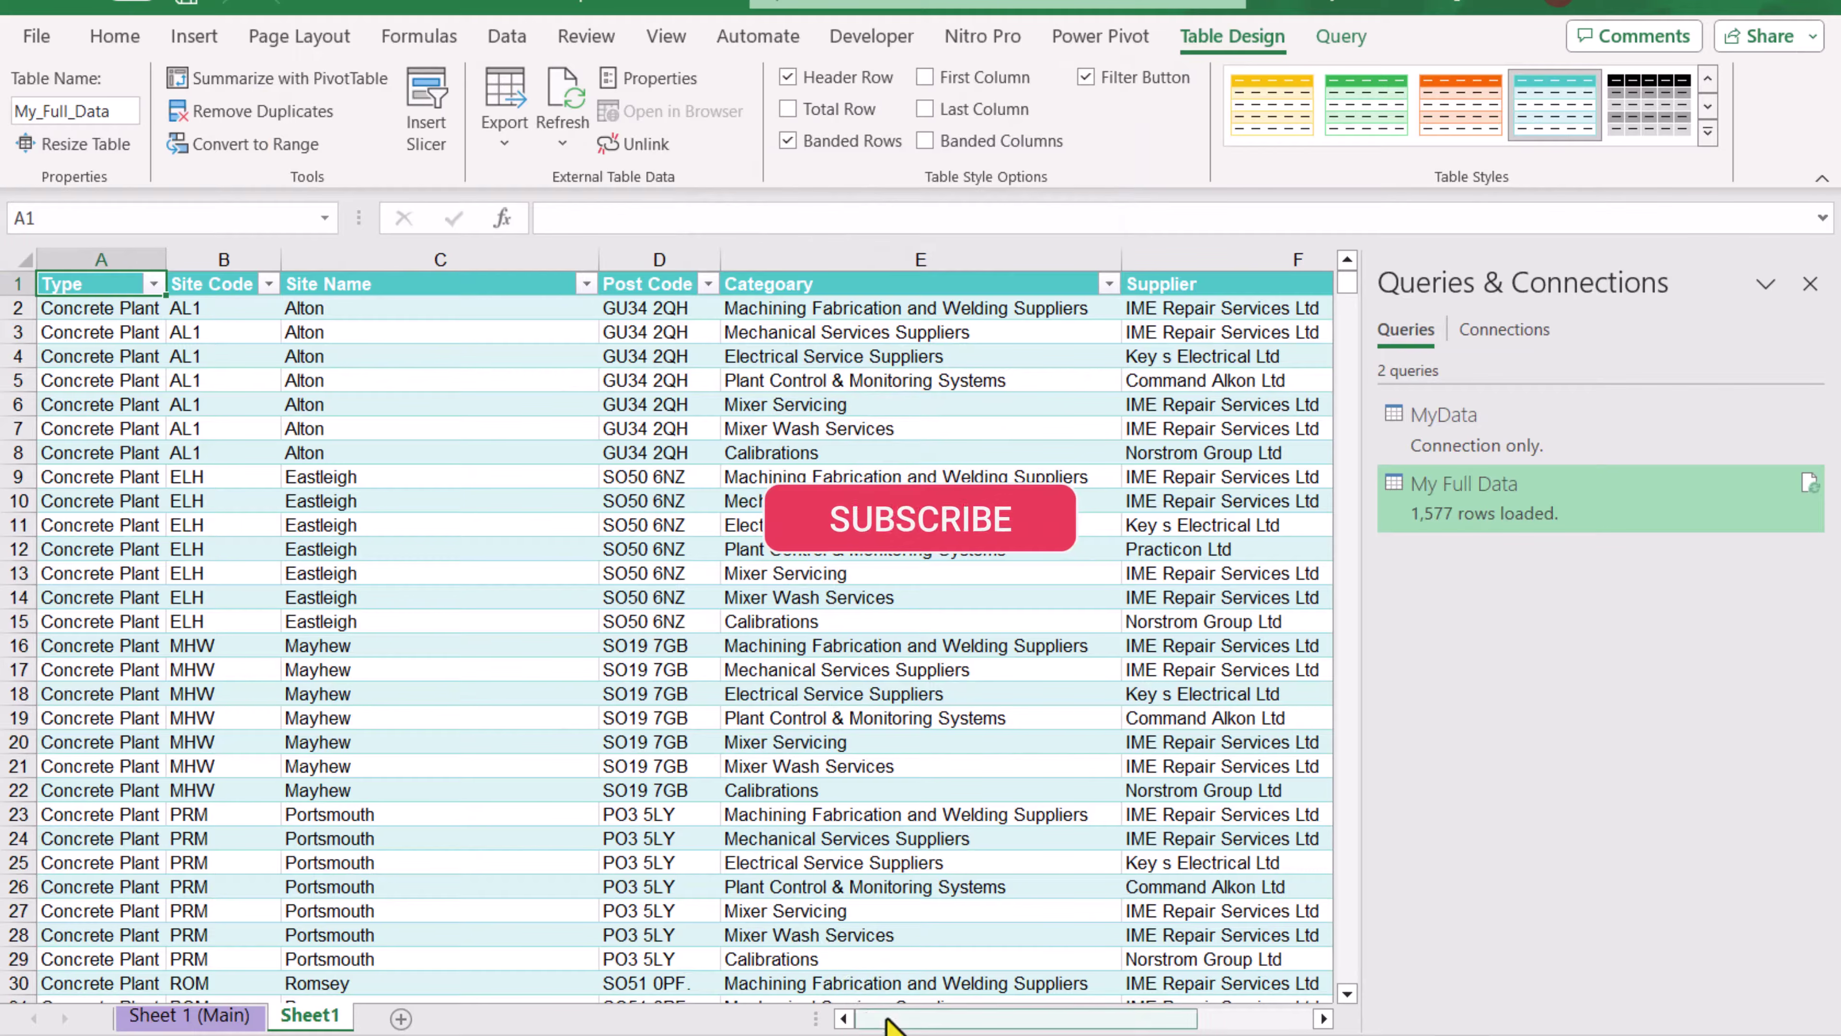
- View the Sheet1 Formatted Data sheet in the finished workbook and return to its Summary sheet
drag(888, 1023, 946, 1029)
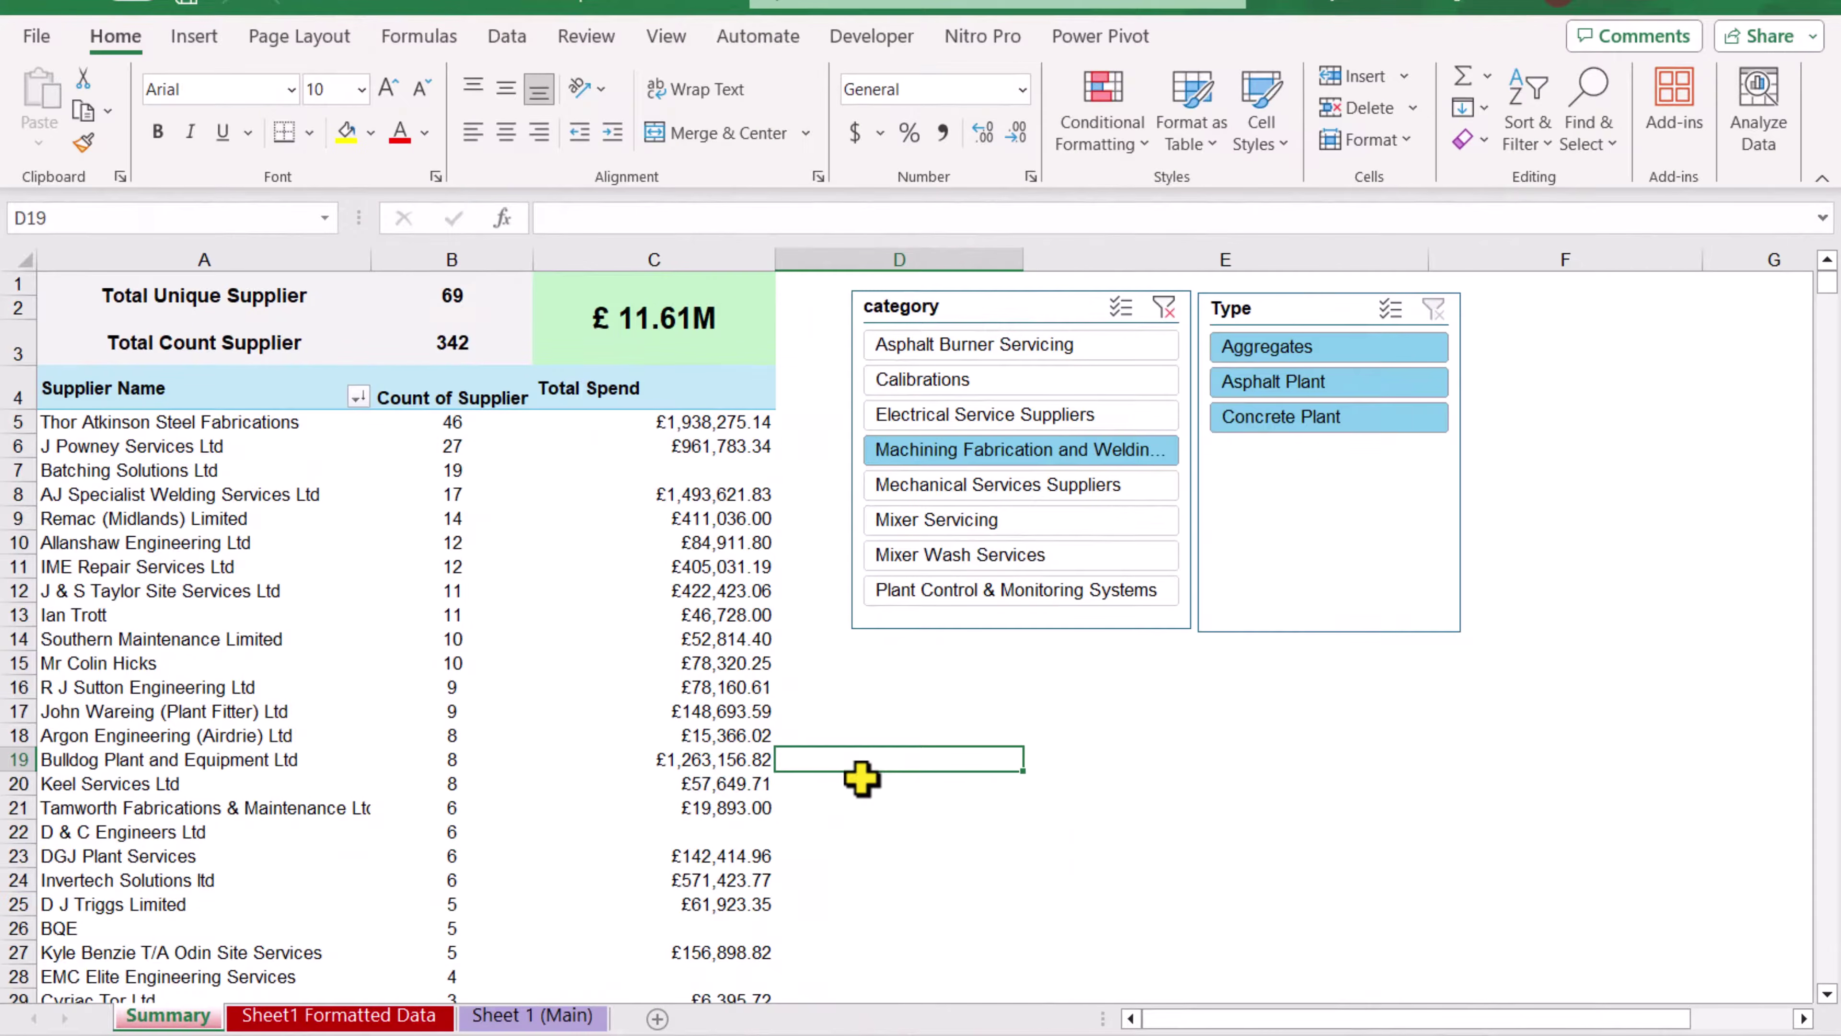
click(327, 1015)
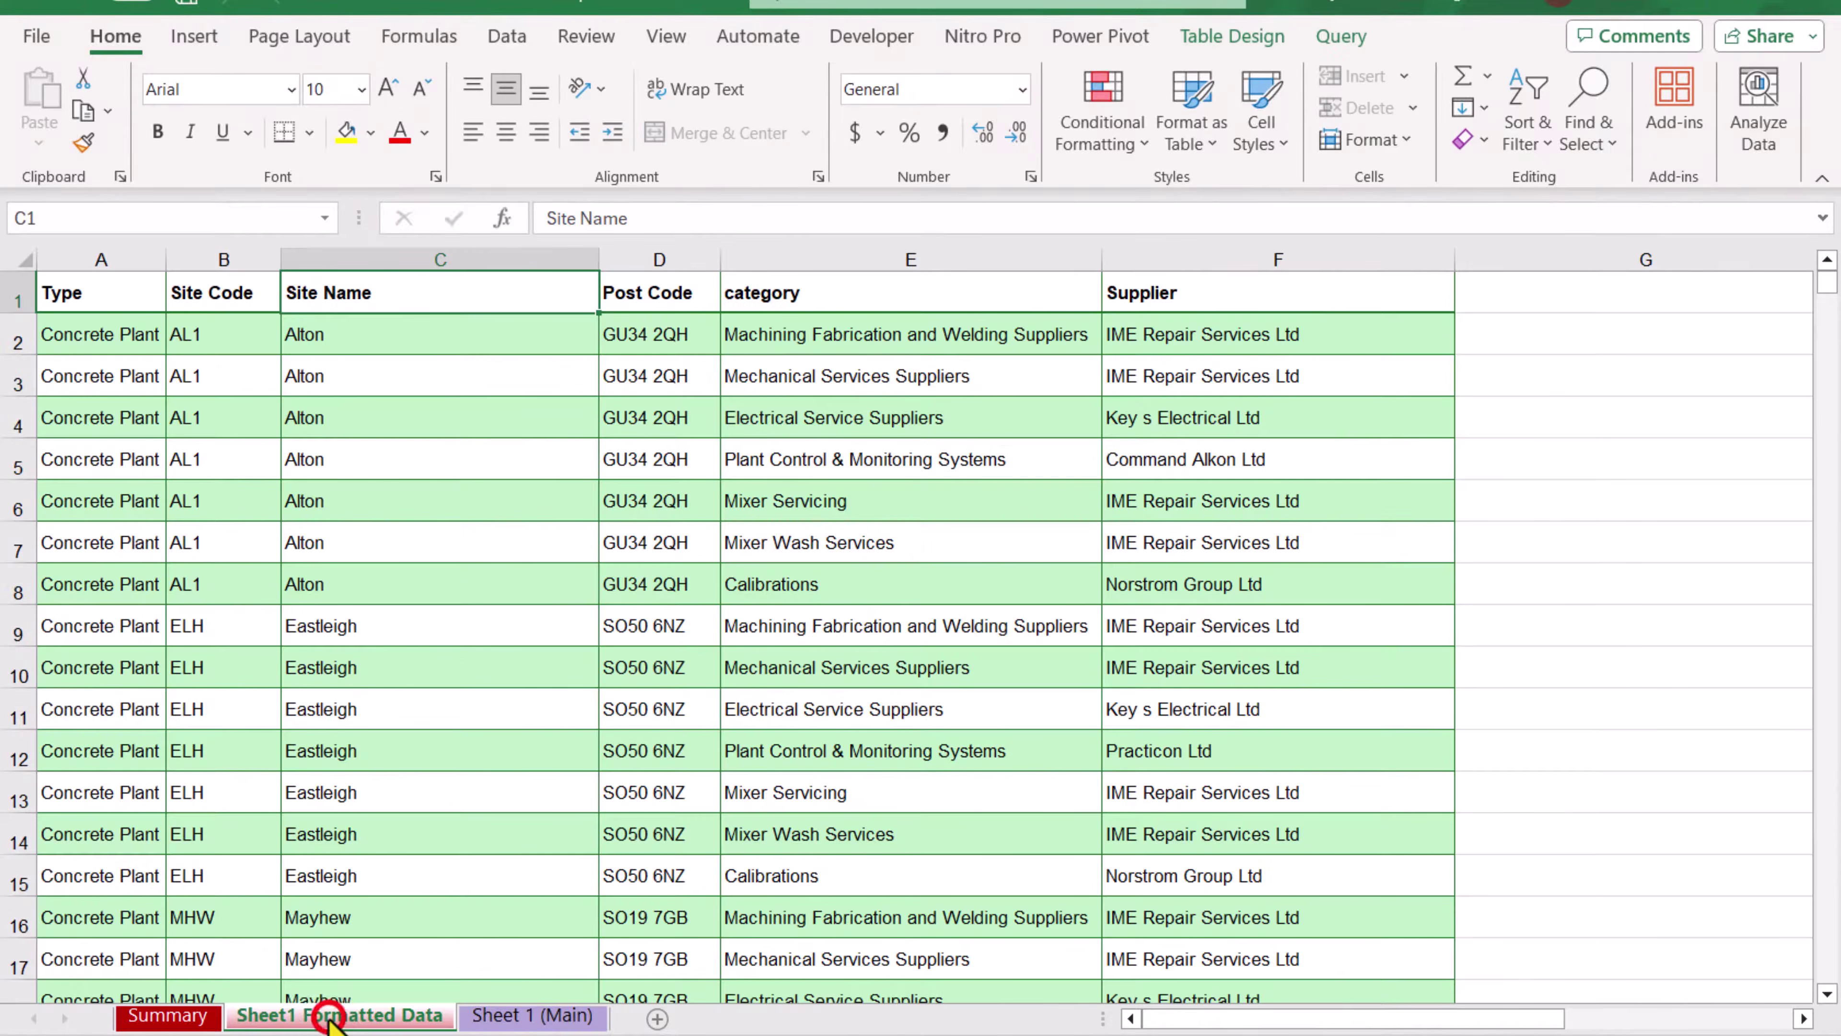
click(205, 1023)
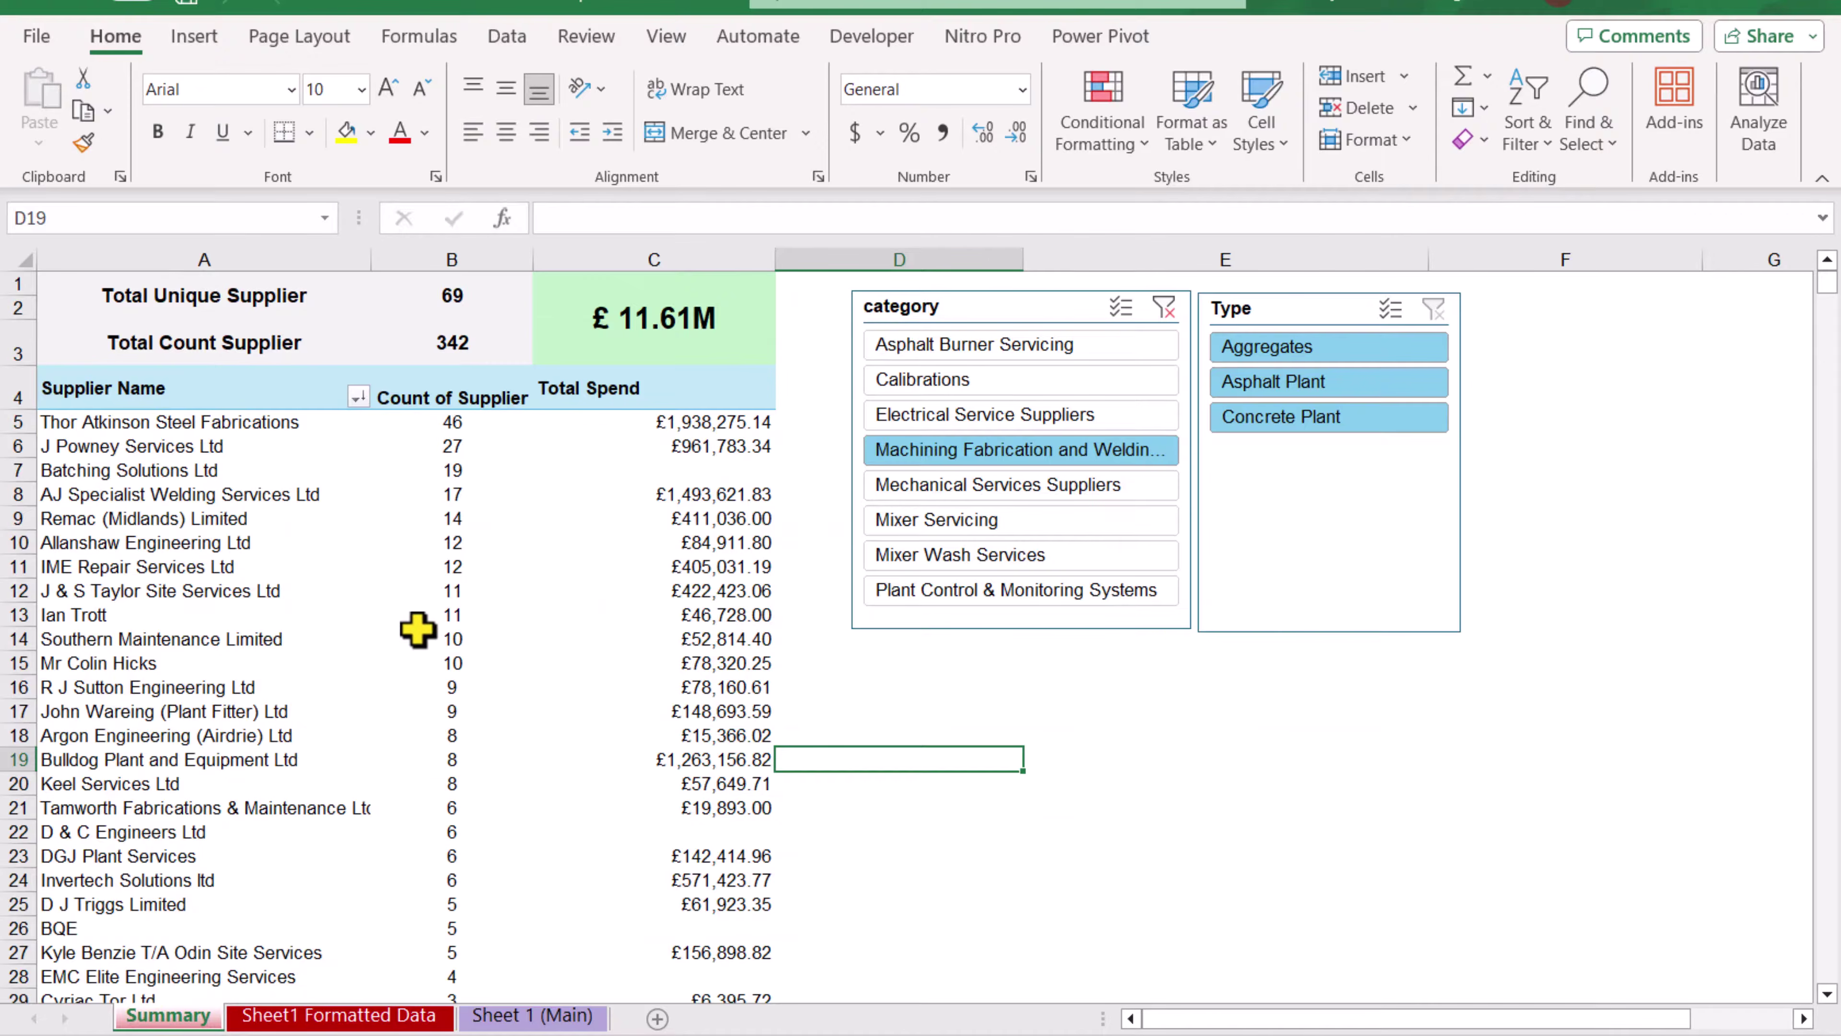
- Inspect the Summary formulas for the first supplier's total spend, the overall spend and the total supplier count
click(700, 422)
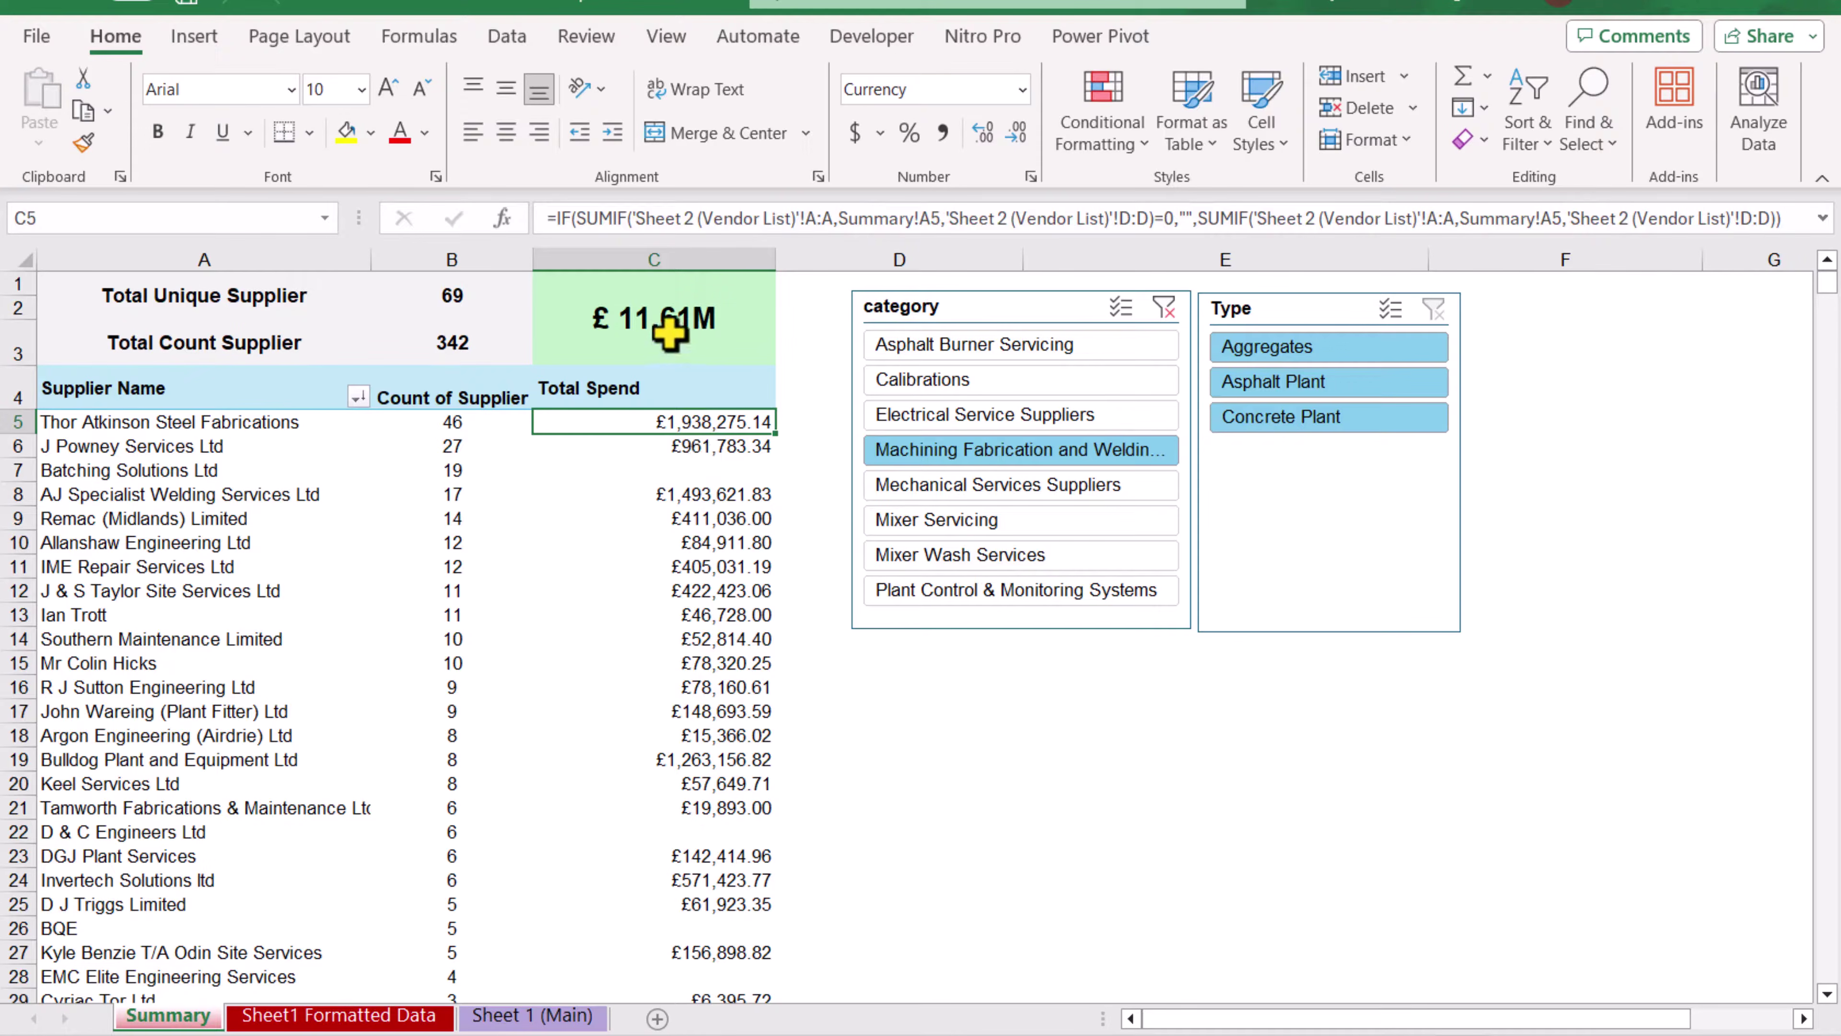
click(718, 348)
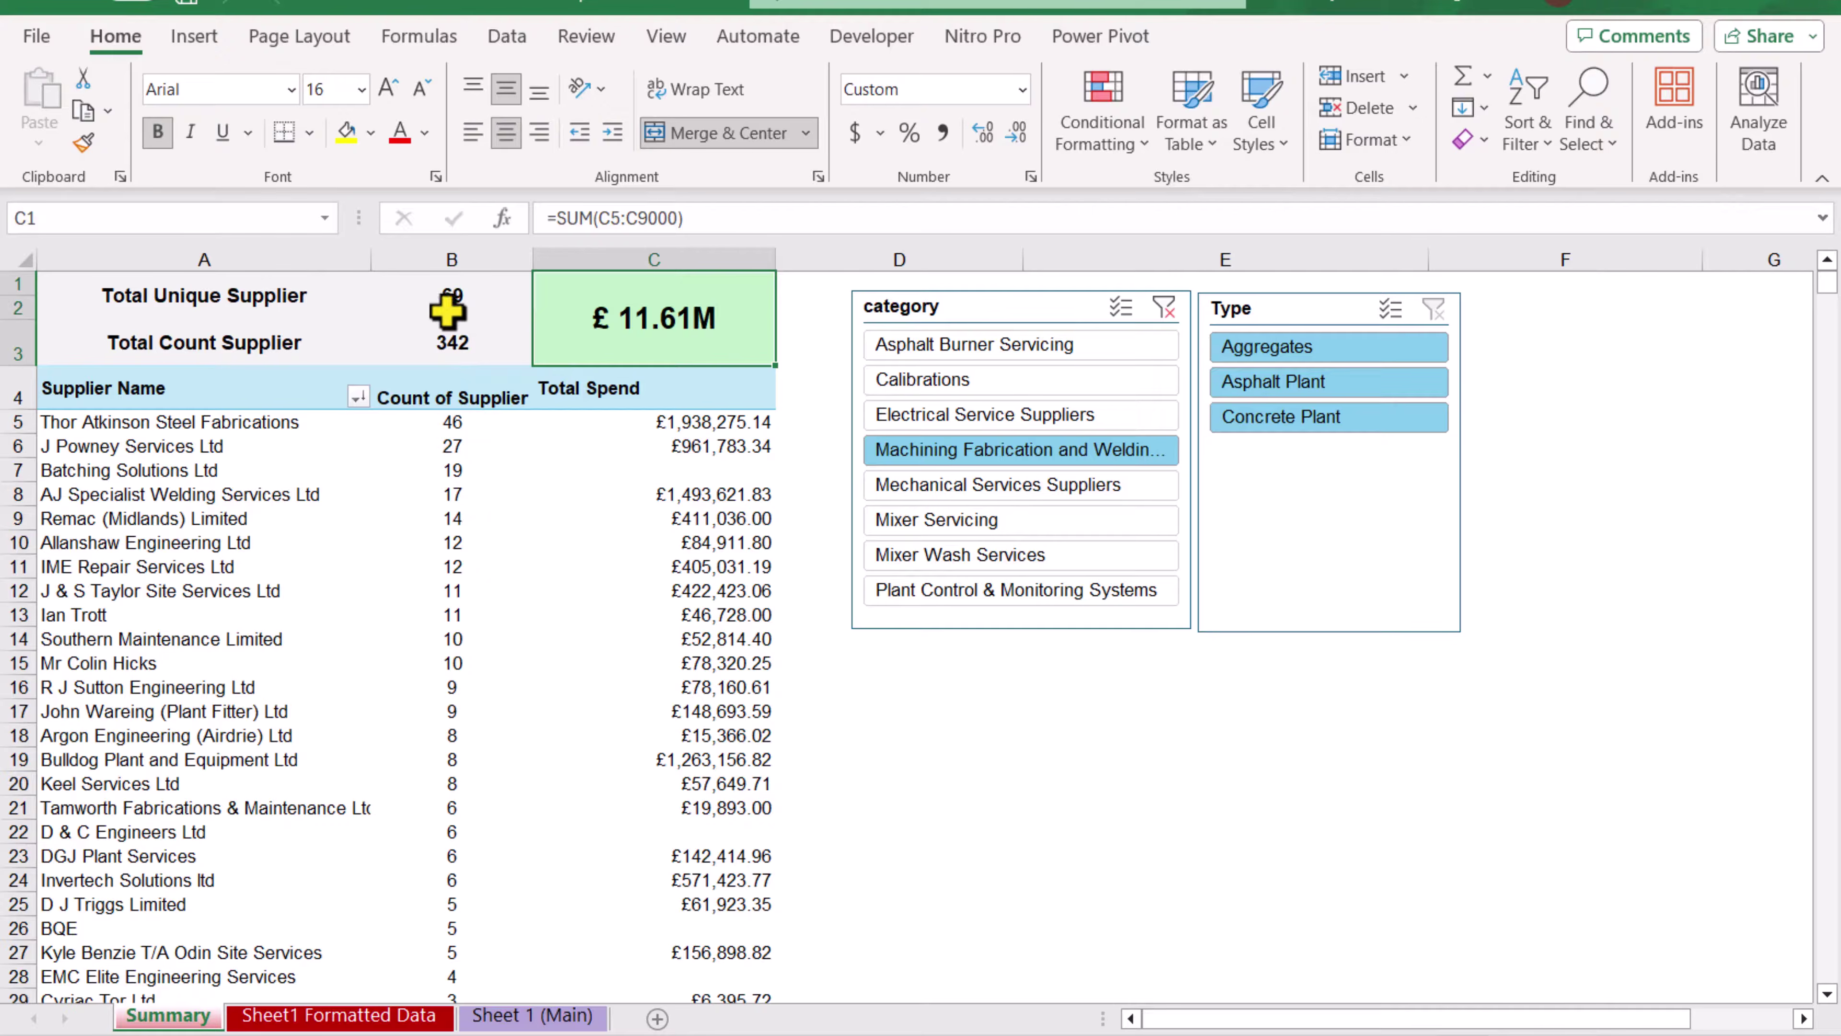
click(455, 339)
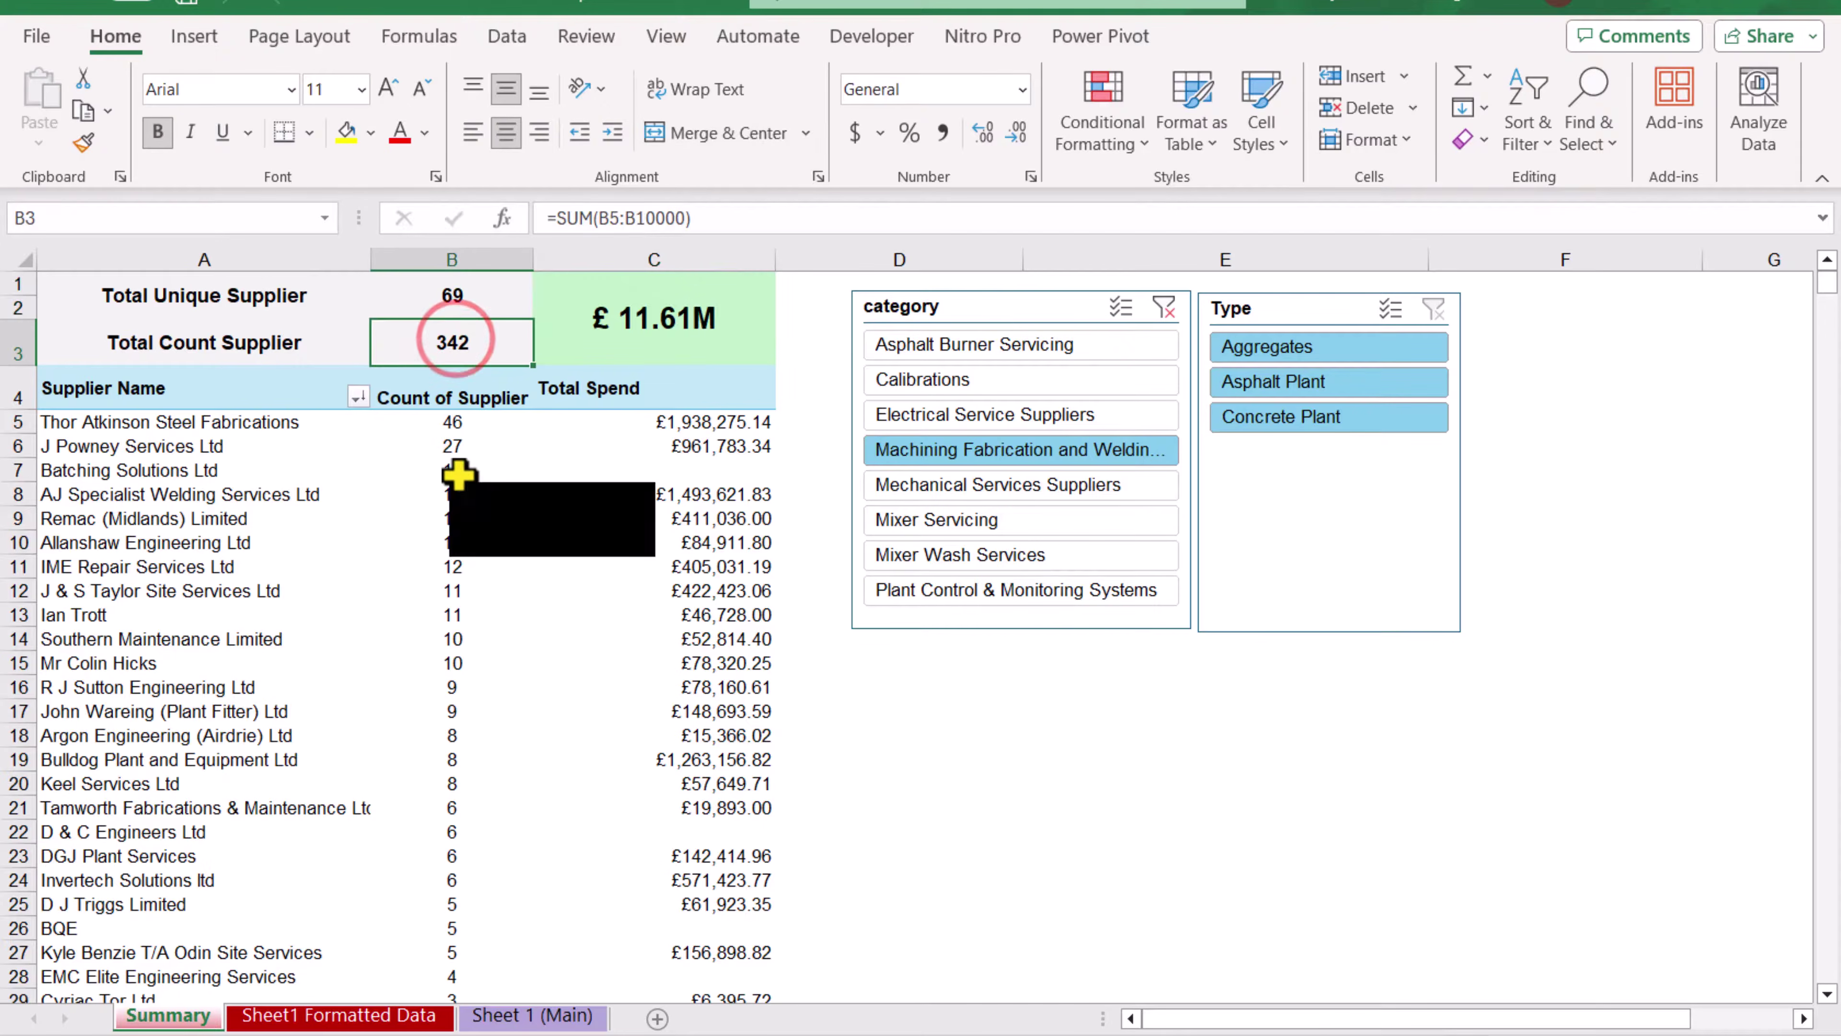
- Filter the summary by Electrical Service Suppliers, Calibrations, Asphalt Burner Servicing and the machining category in turn, and clear the category filter
click(912, 412)
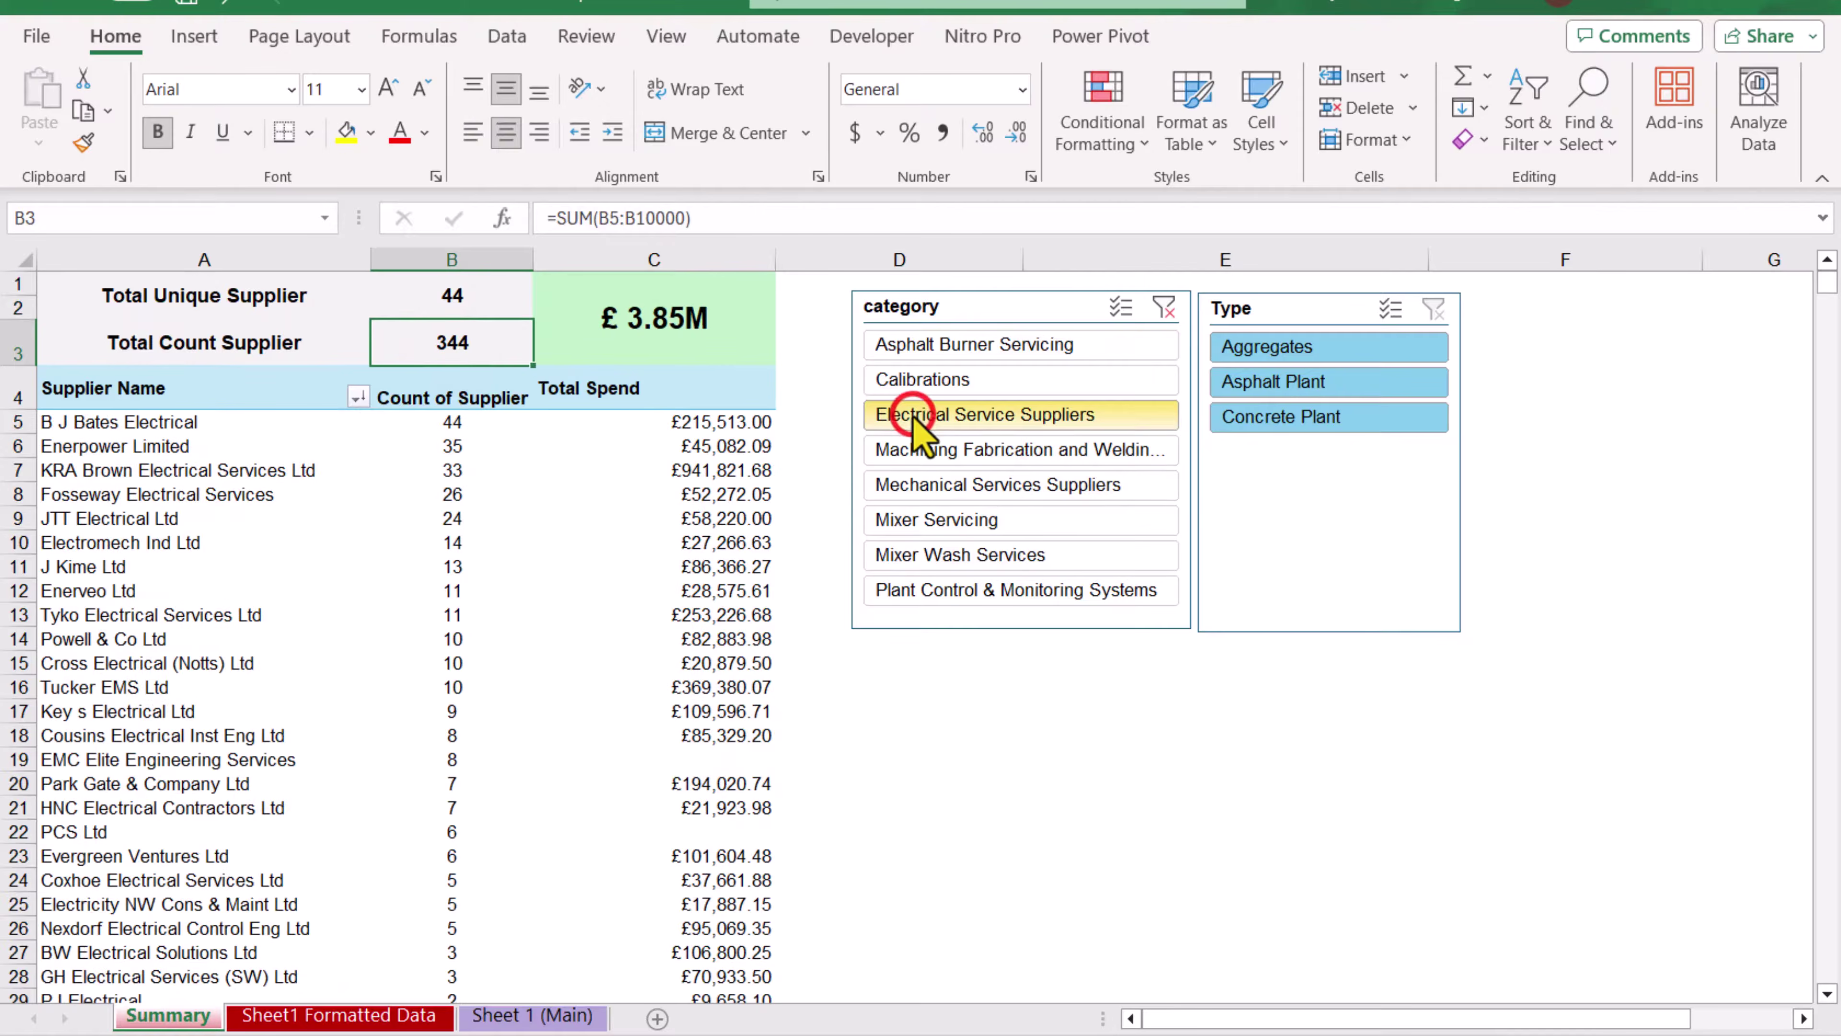
click(925, 383)
click(915, 346)
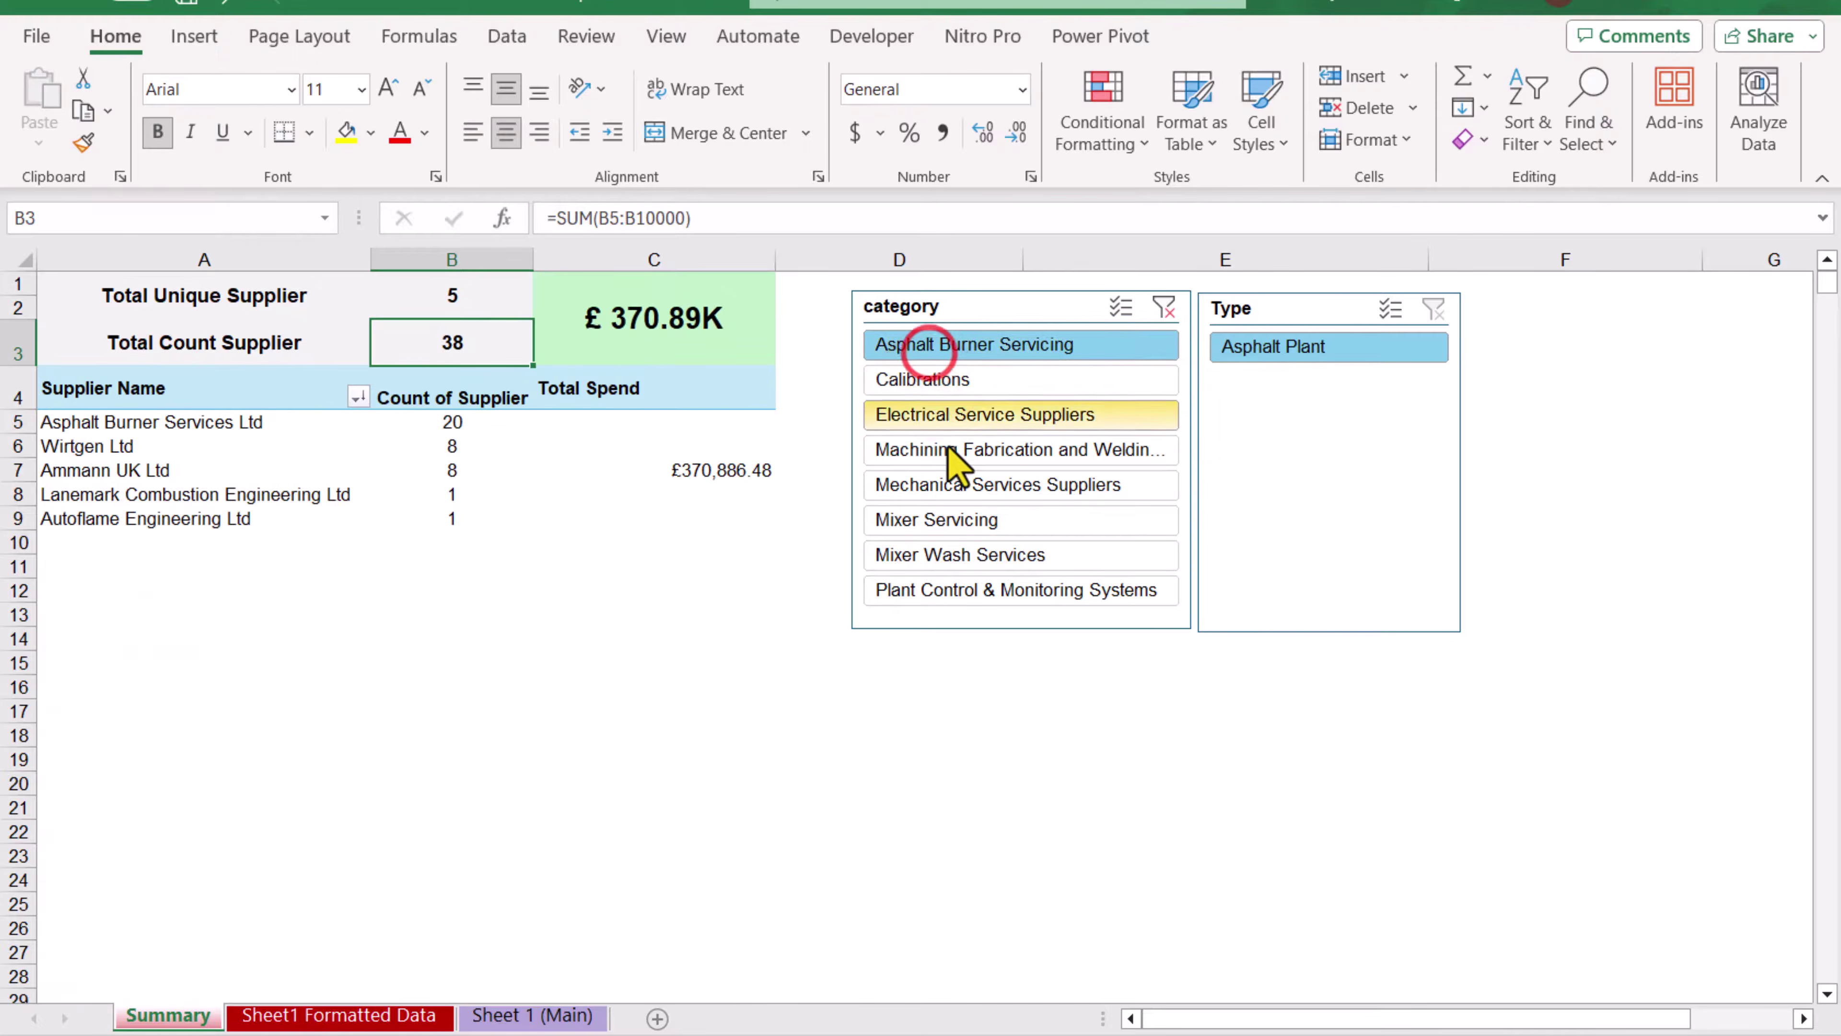
click(957, 451)
click(1163, 308)
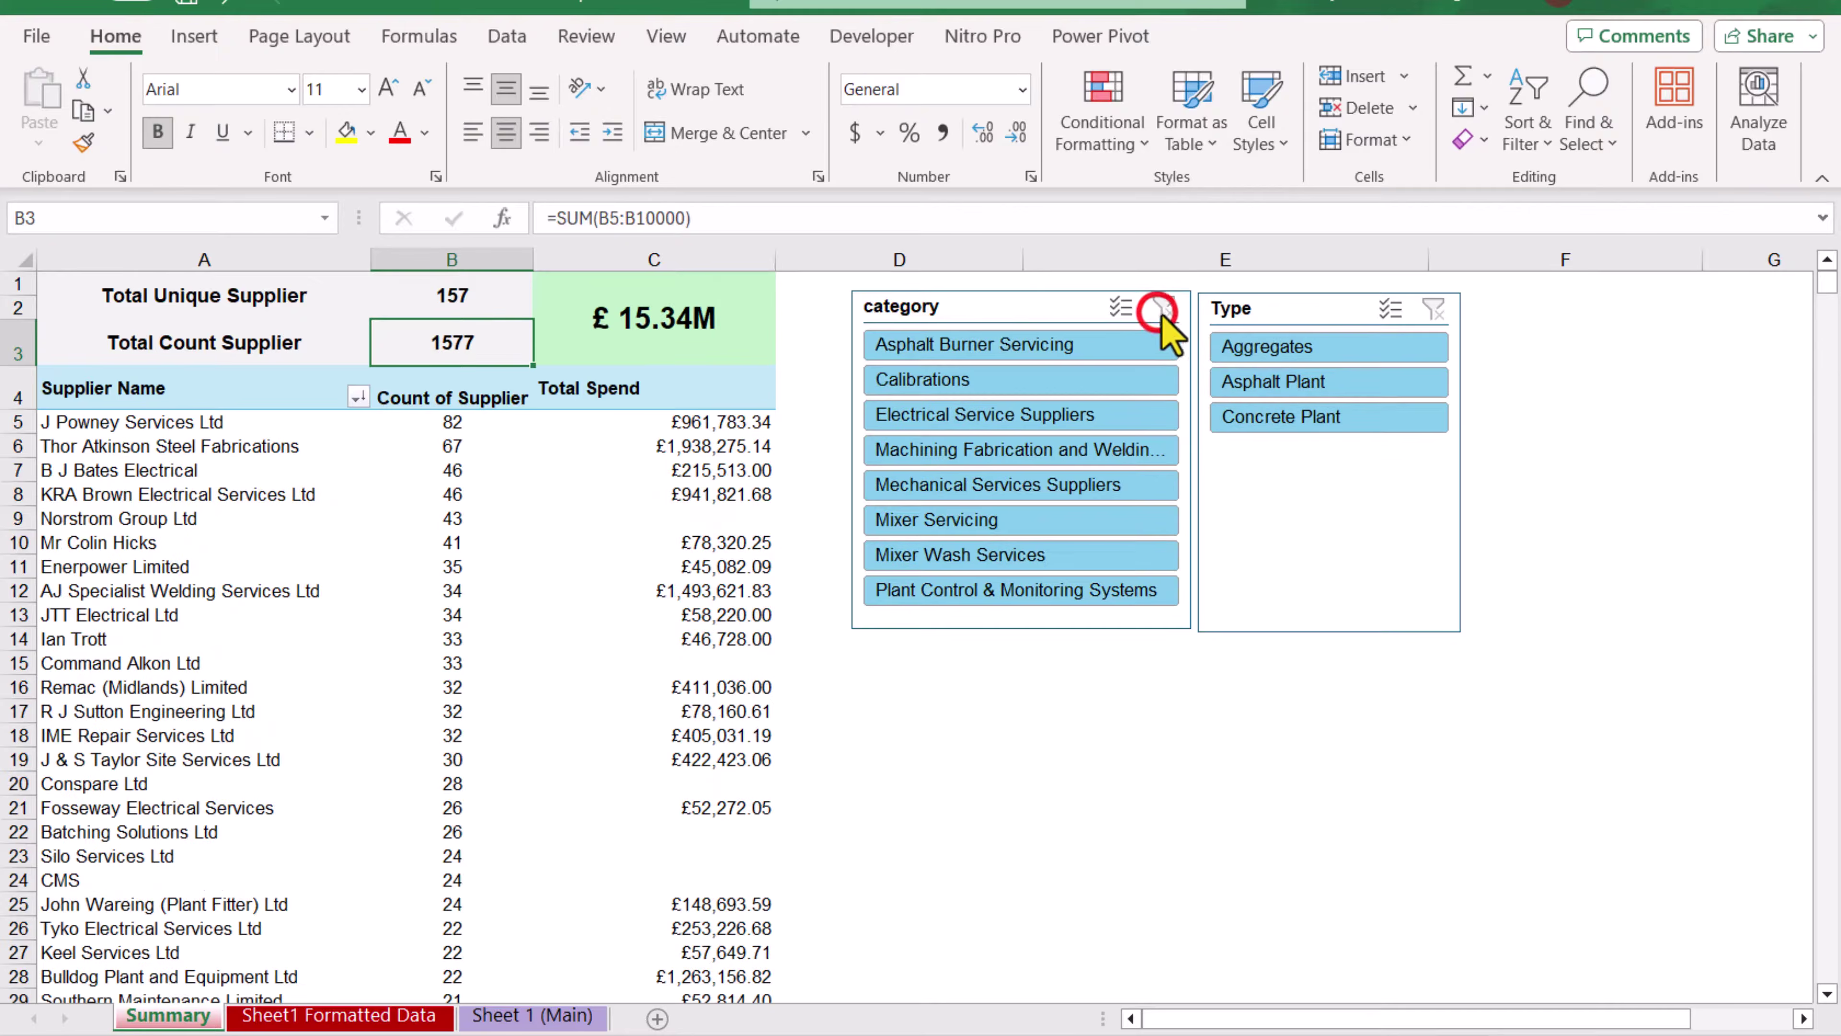
- Filter the summary by type, switching through Aggregates, Asphalt Plant and Concrete Plant
click(1280, 346)
ctrl+click(1292, 383)
click(1297, 417)
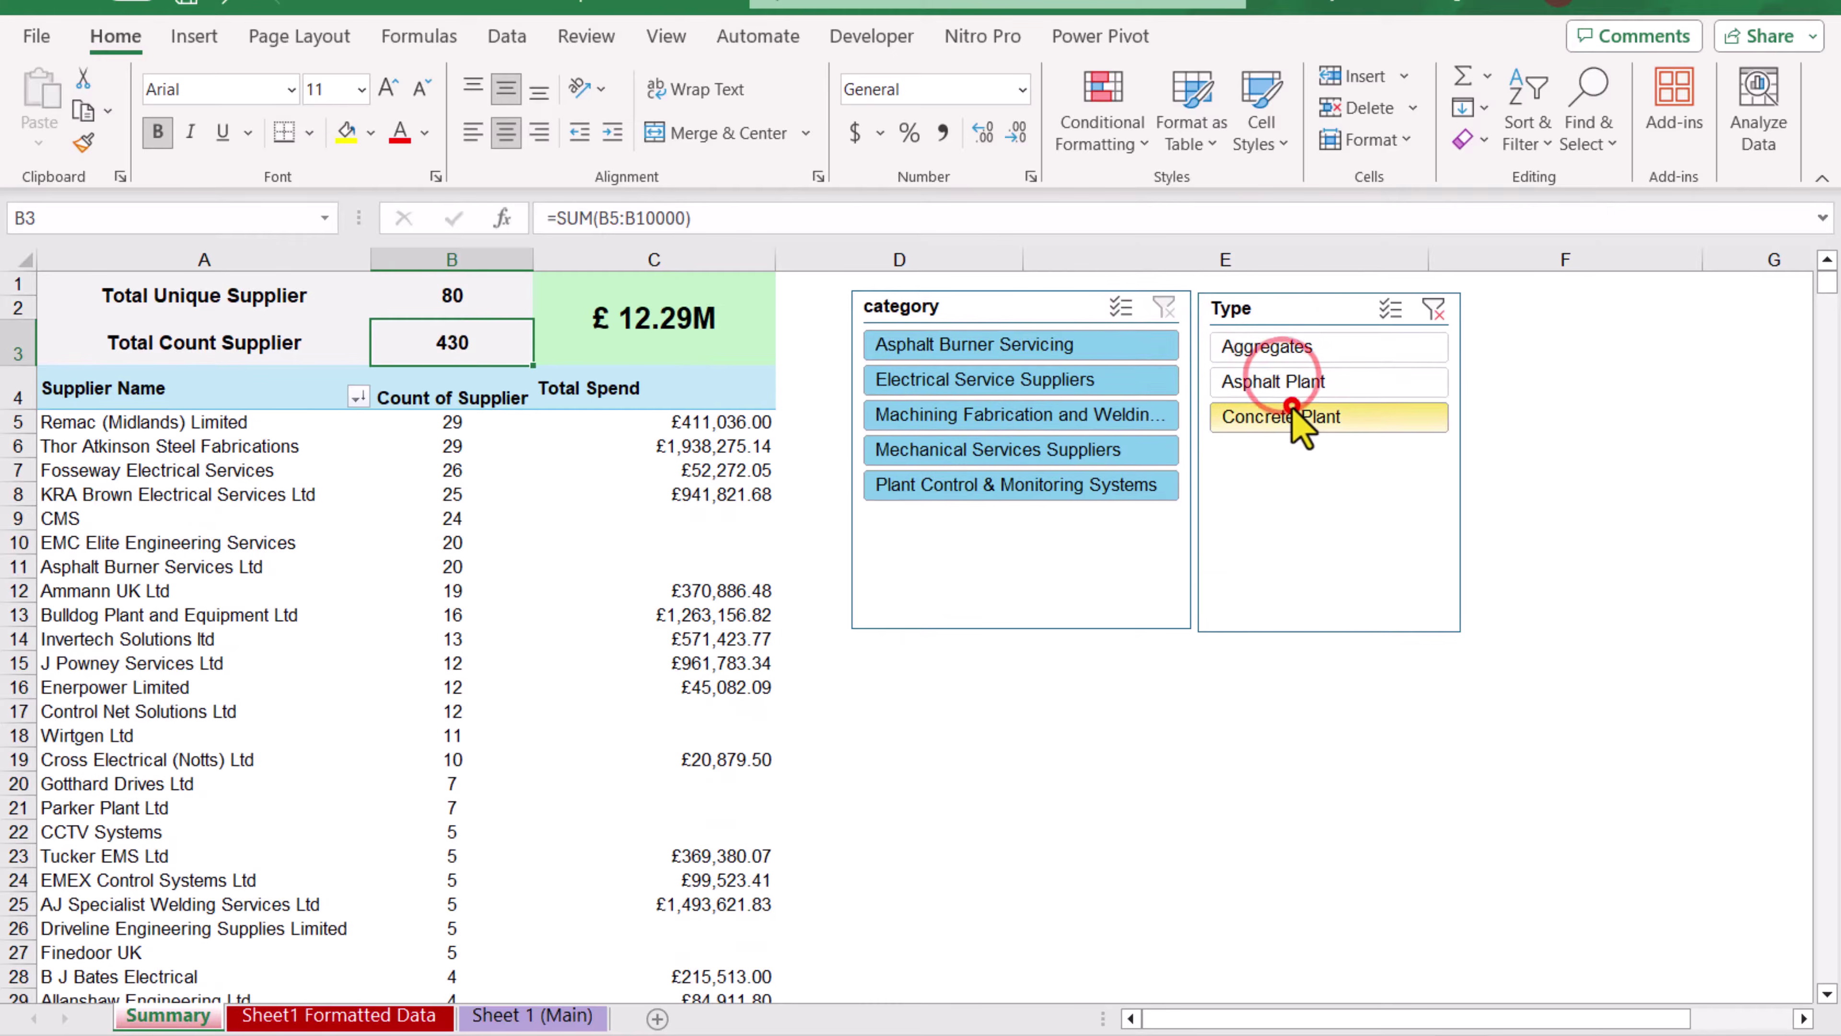